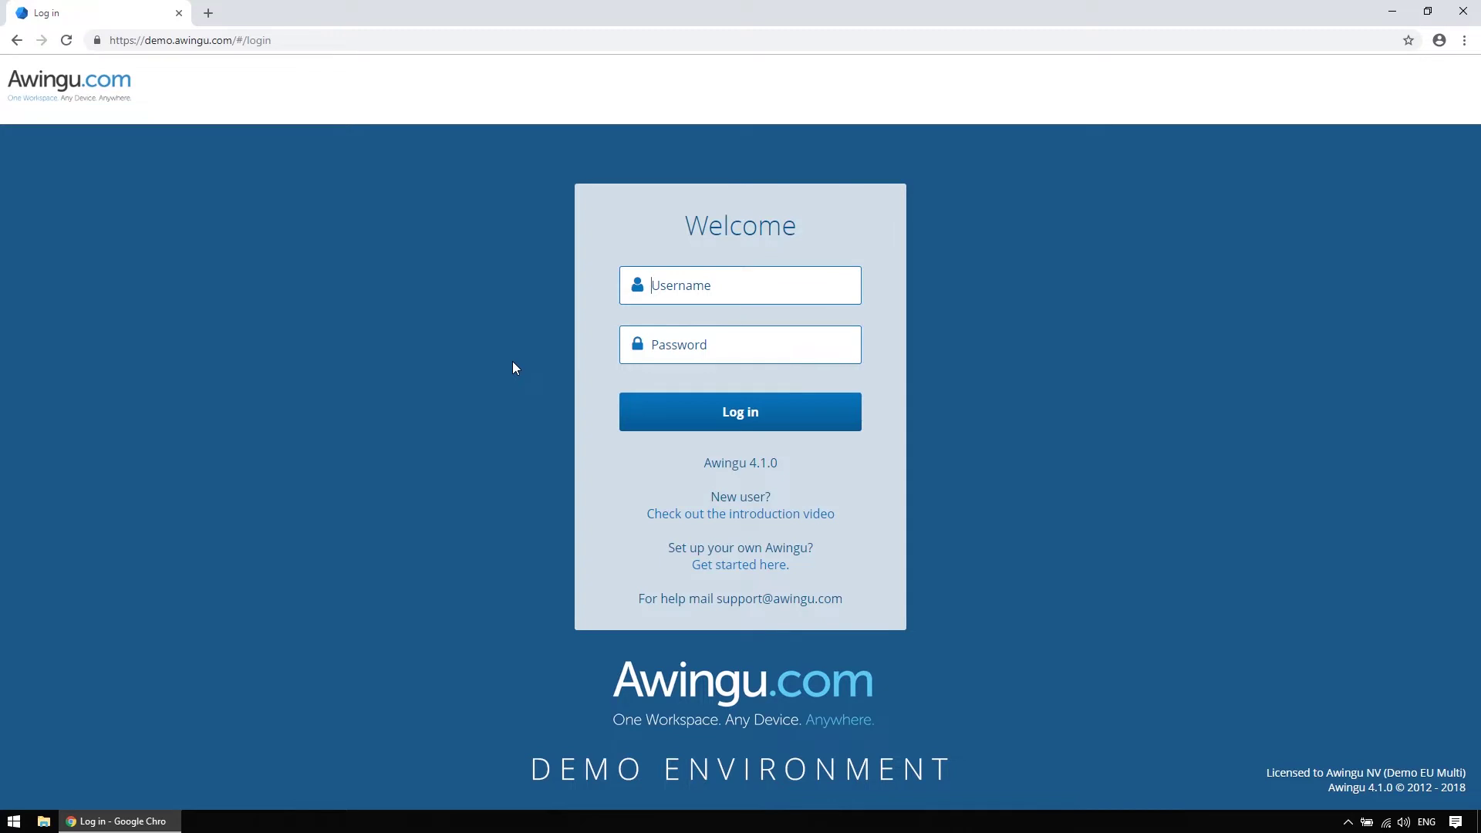
# Log in to the Awingu demo with the account's username and password
pyautogui.press('Tab')
pyautogui.write('•••••••••')
pyautogui.press('Return')
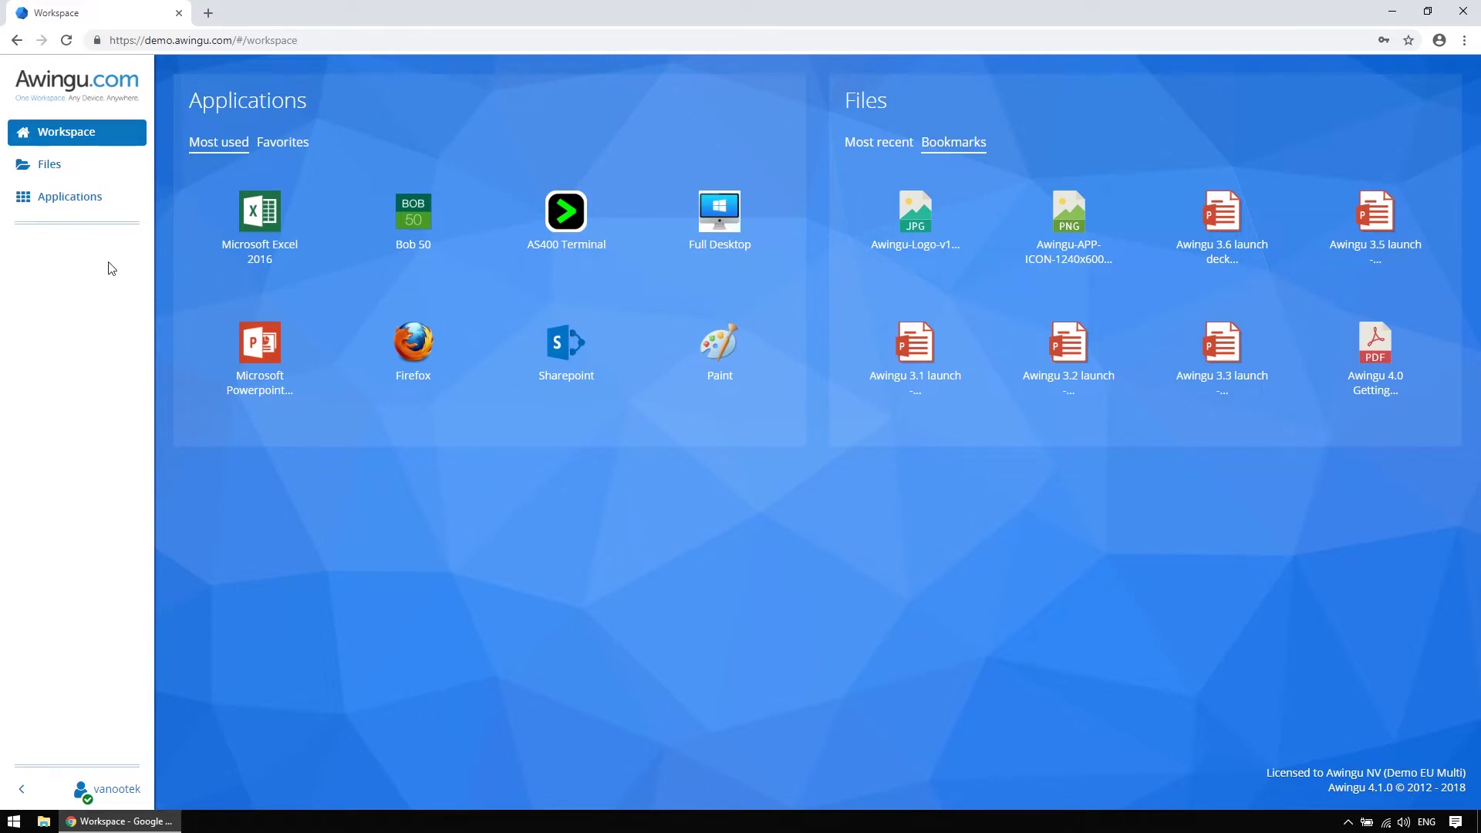
# Collapse, expand, hide and then restore the Awingu sidebar
pyautogui.click(22, 790)
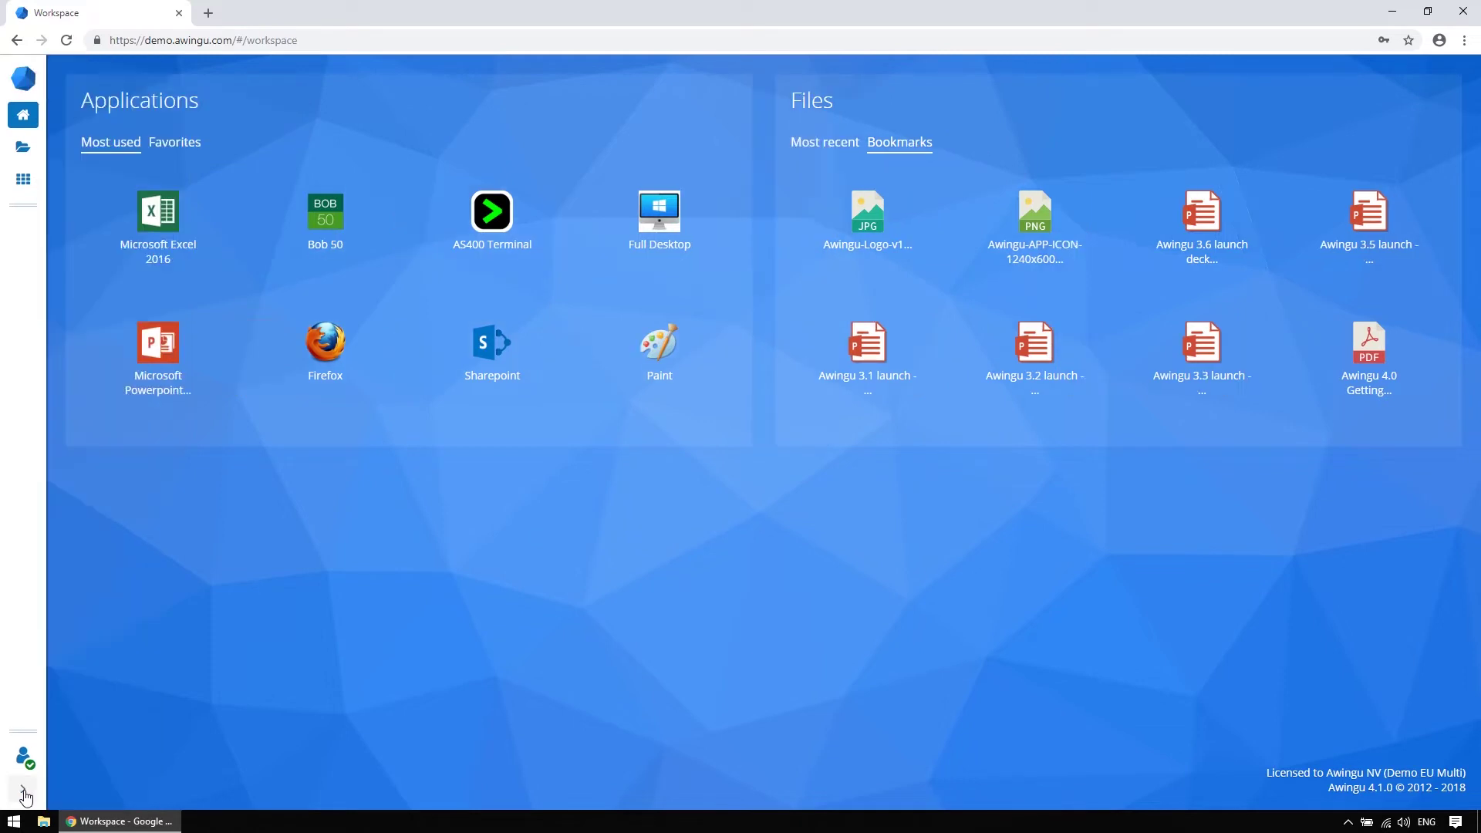
pyautogui.click(23, 789)
pyautogui.click(104, 791)
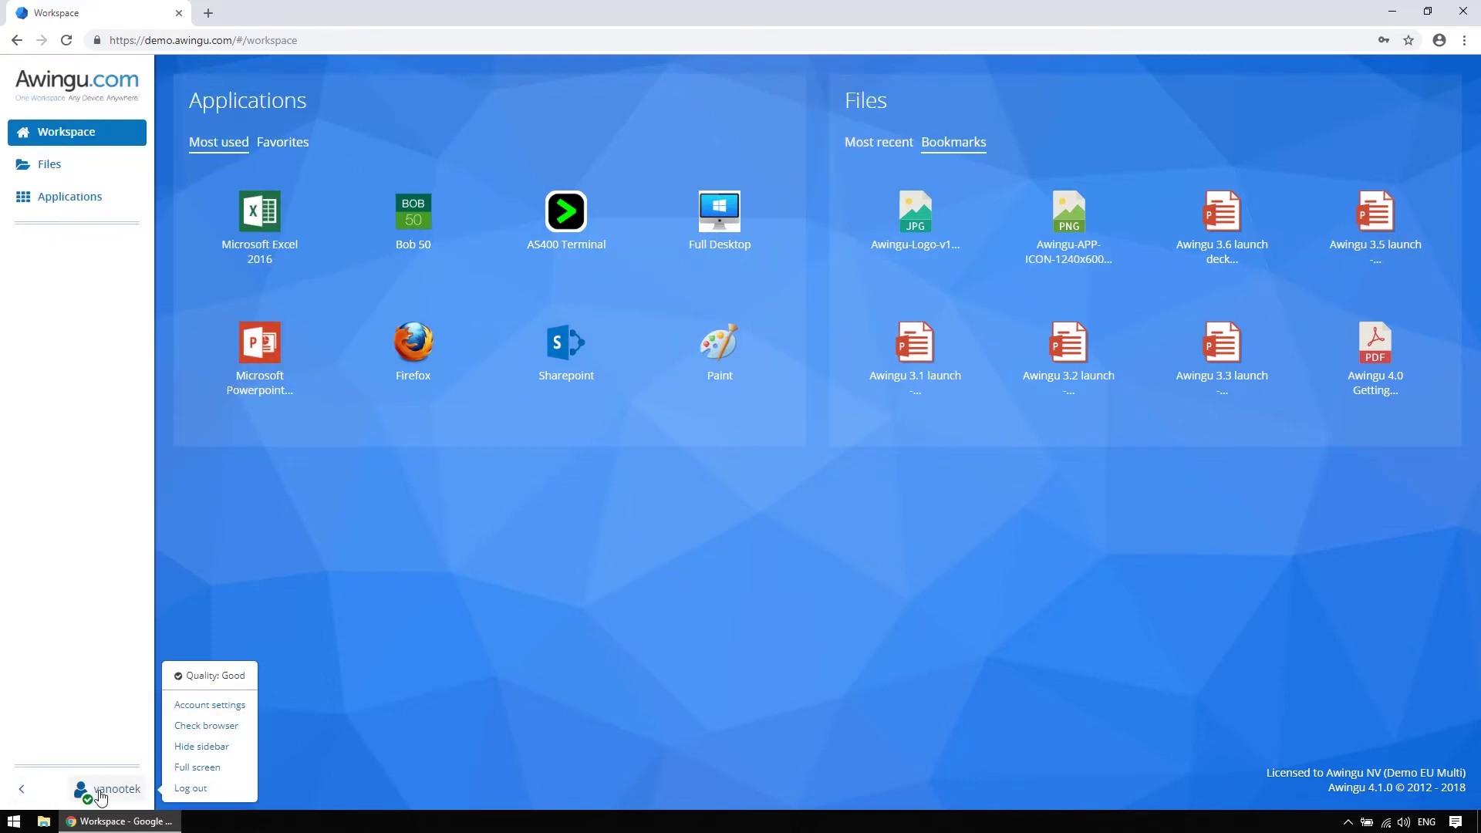
pyautogui.click(179, 748)
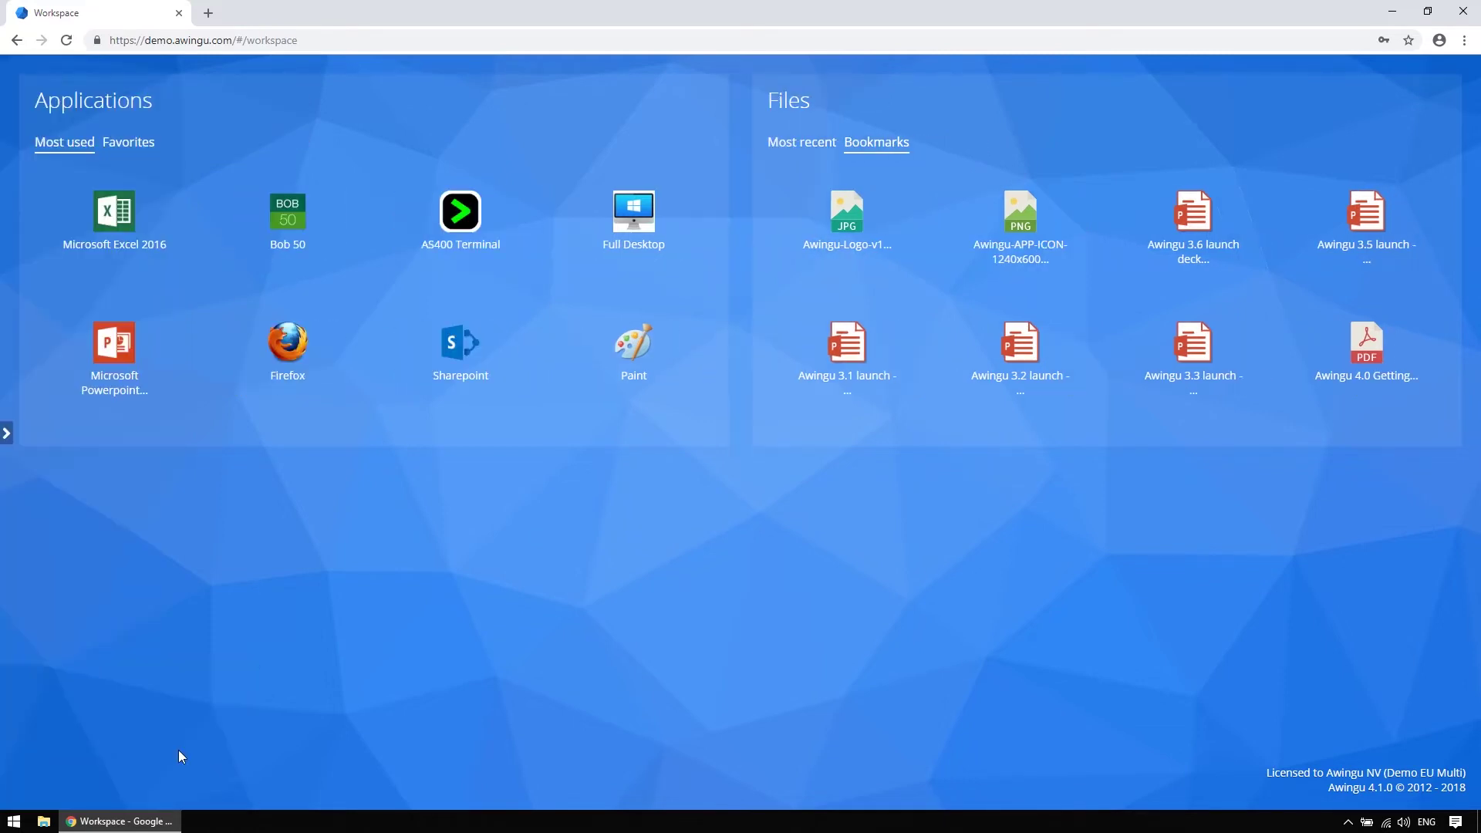
pyautogui.click(10, 434)
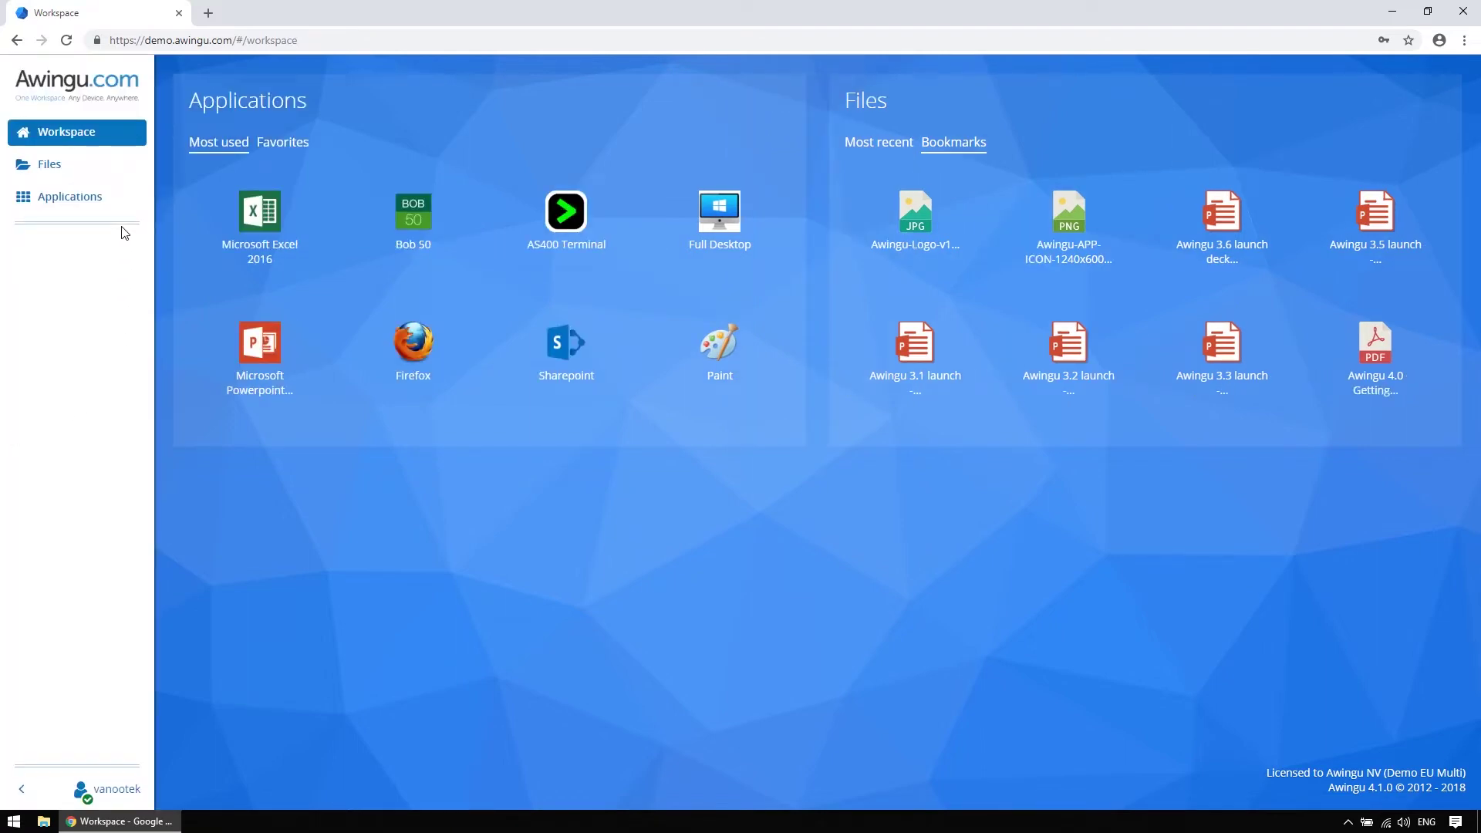
# Browse Files and All Applications, then switch the Workspace to Favorites and Bookmarks
pyautogui.click(122, 166)
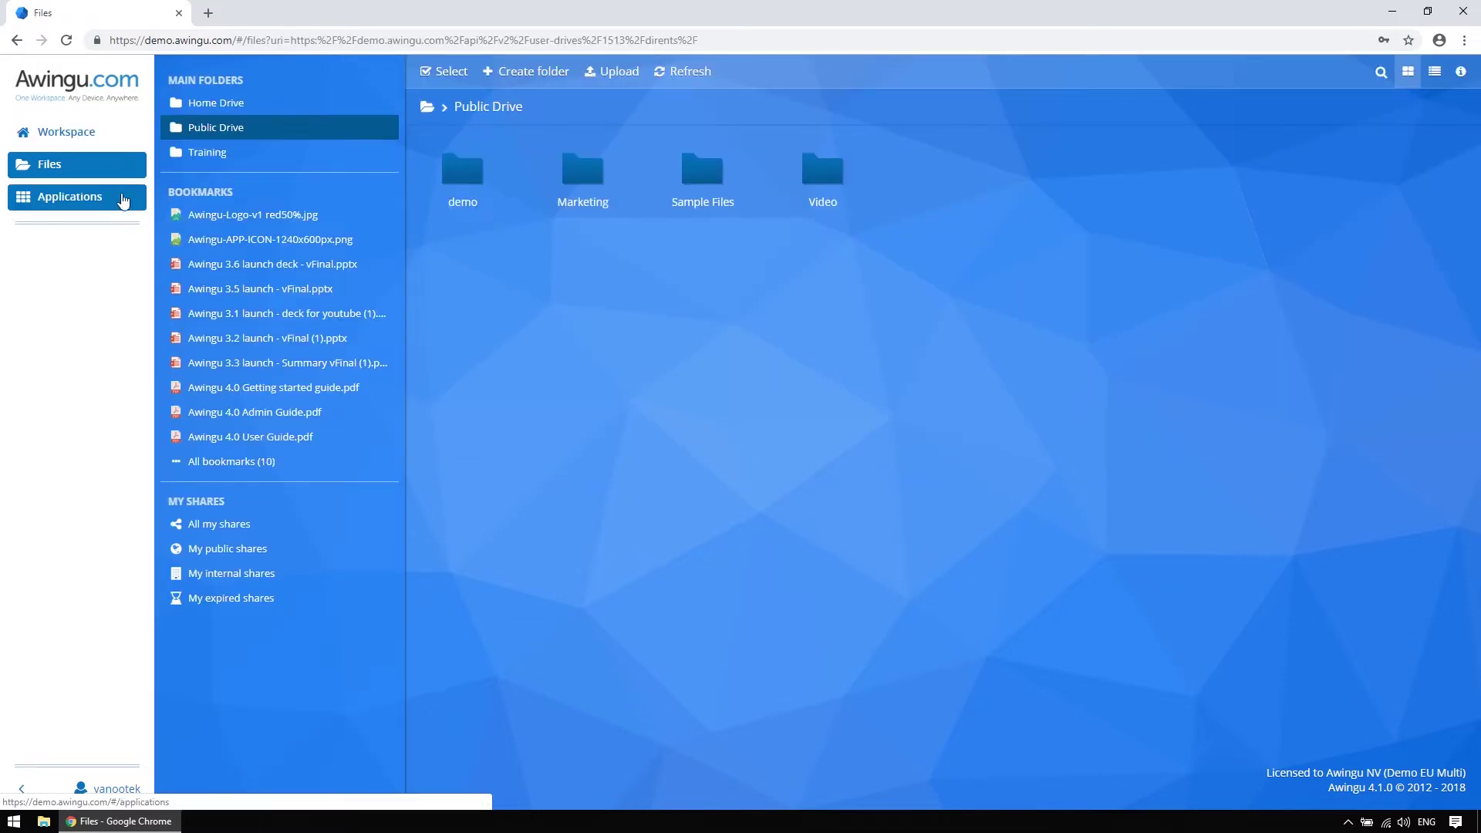
pyautogui.click(122, 199)
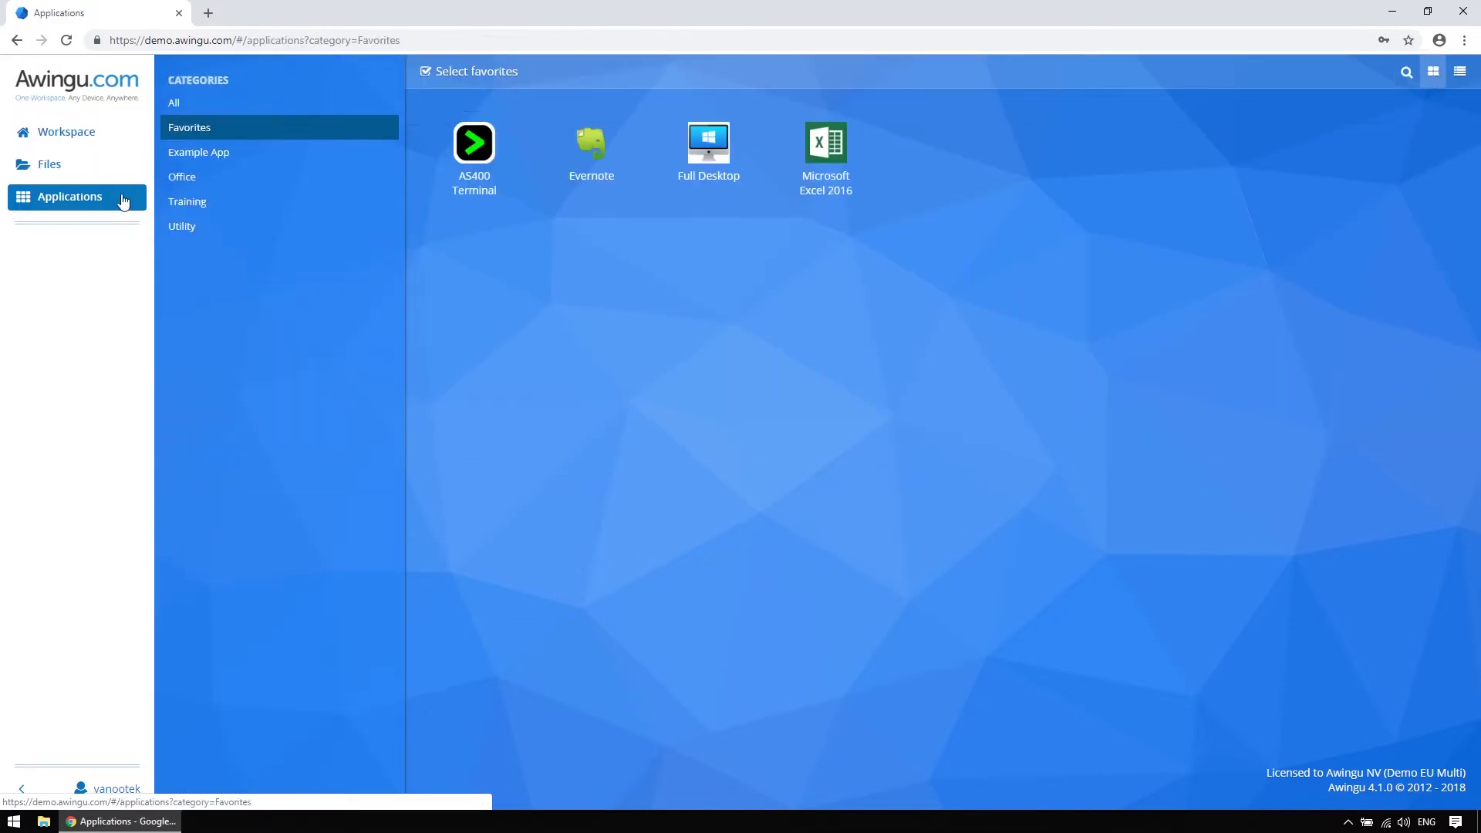
pyautogui.click(182, 107)
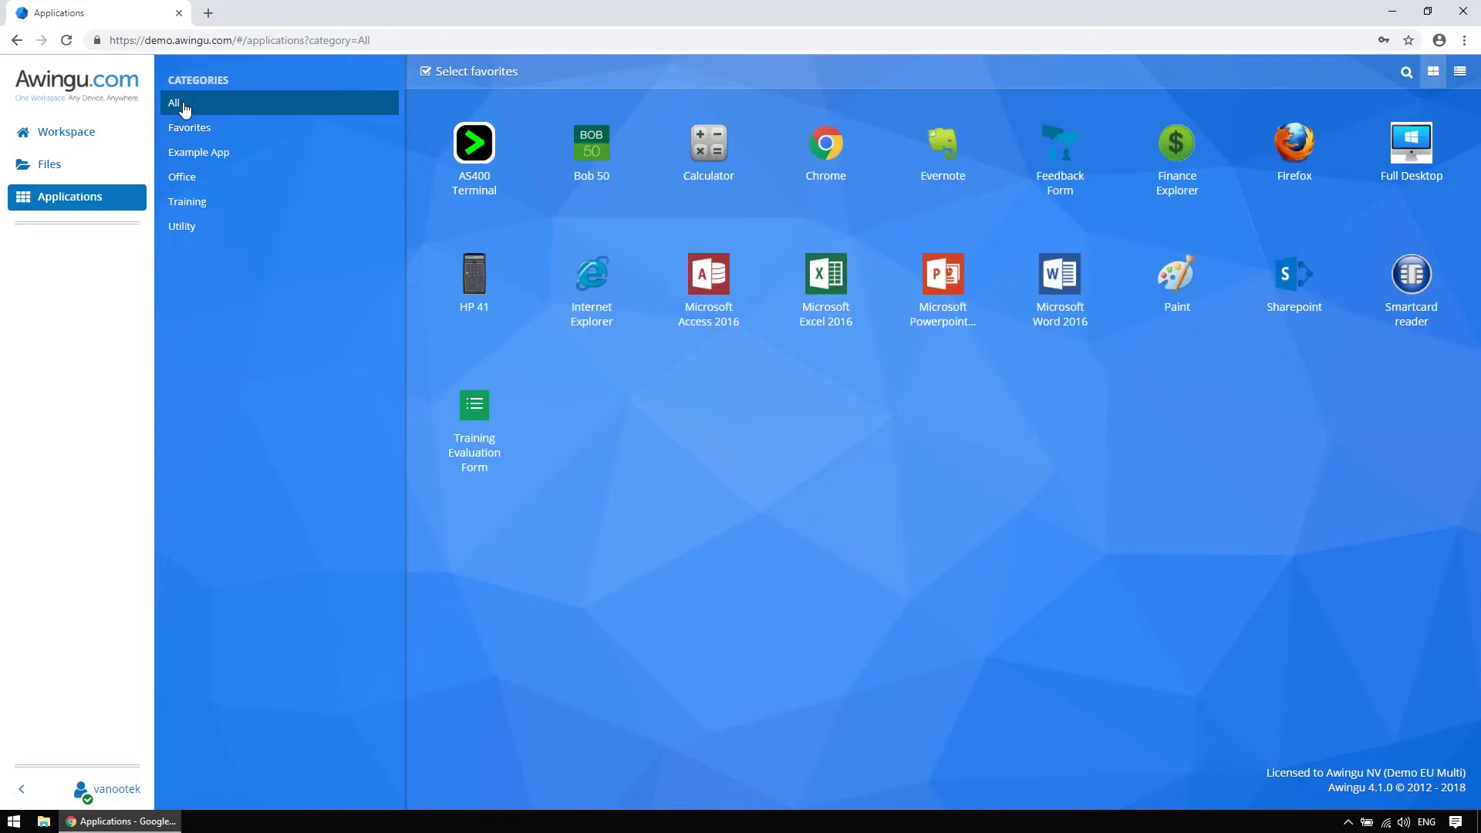
pyautogui.click(137, 135)
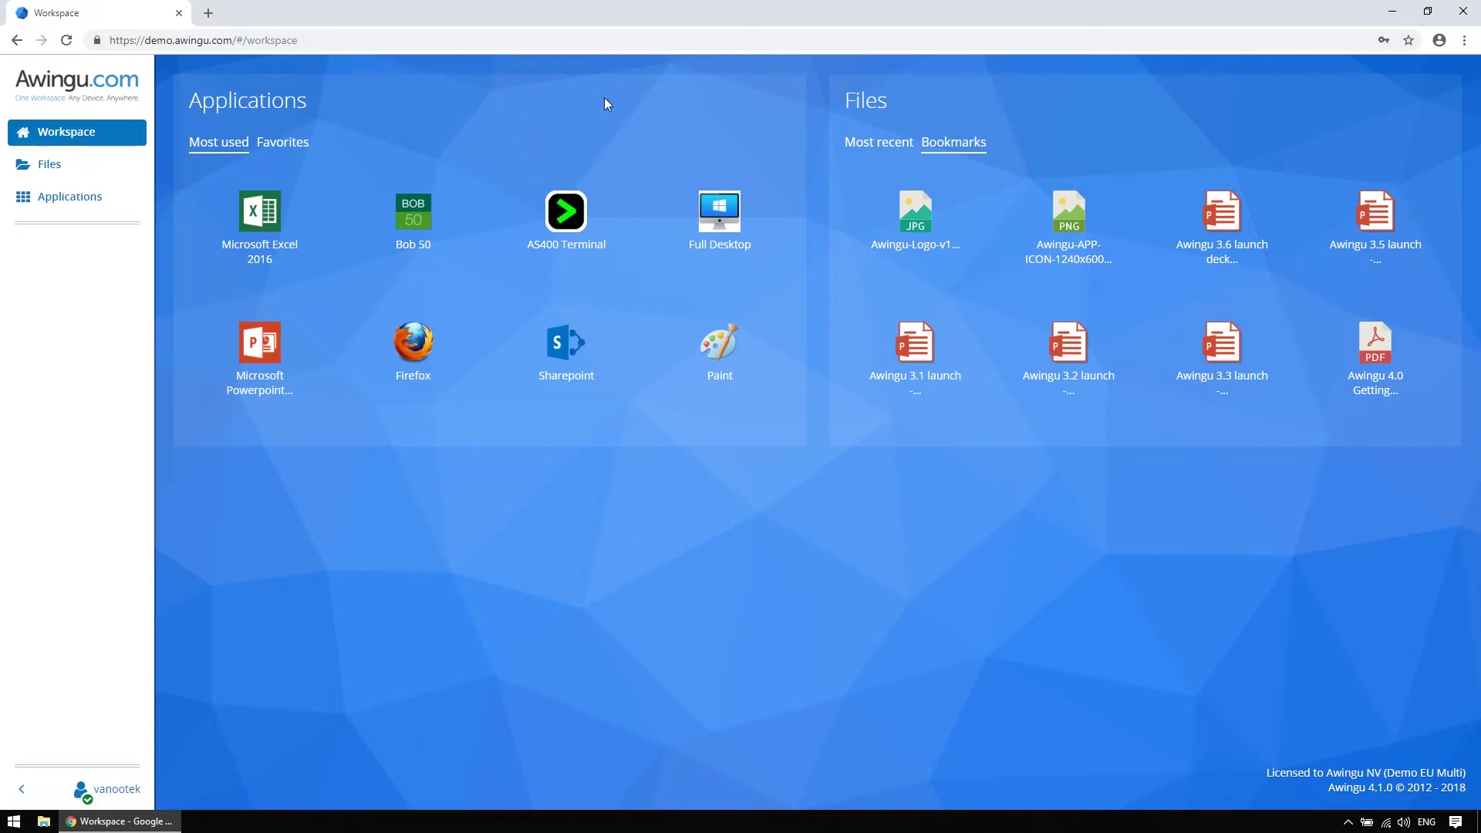
pyautogui.click(862, 142)
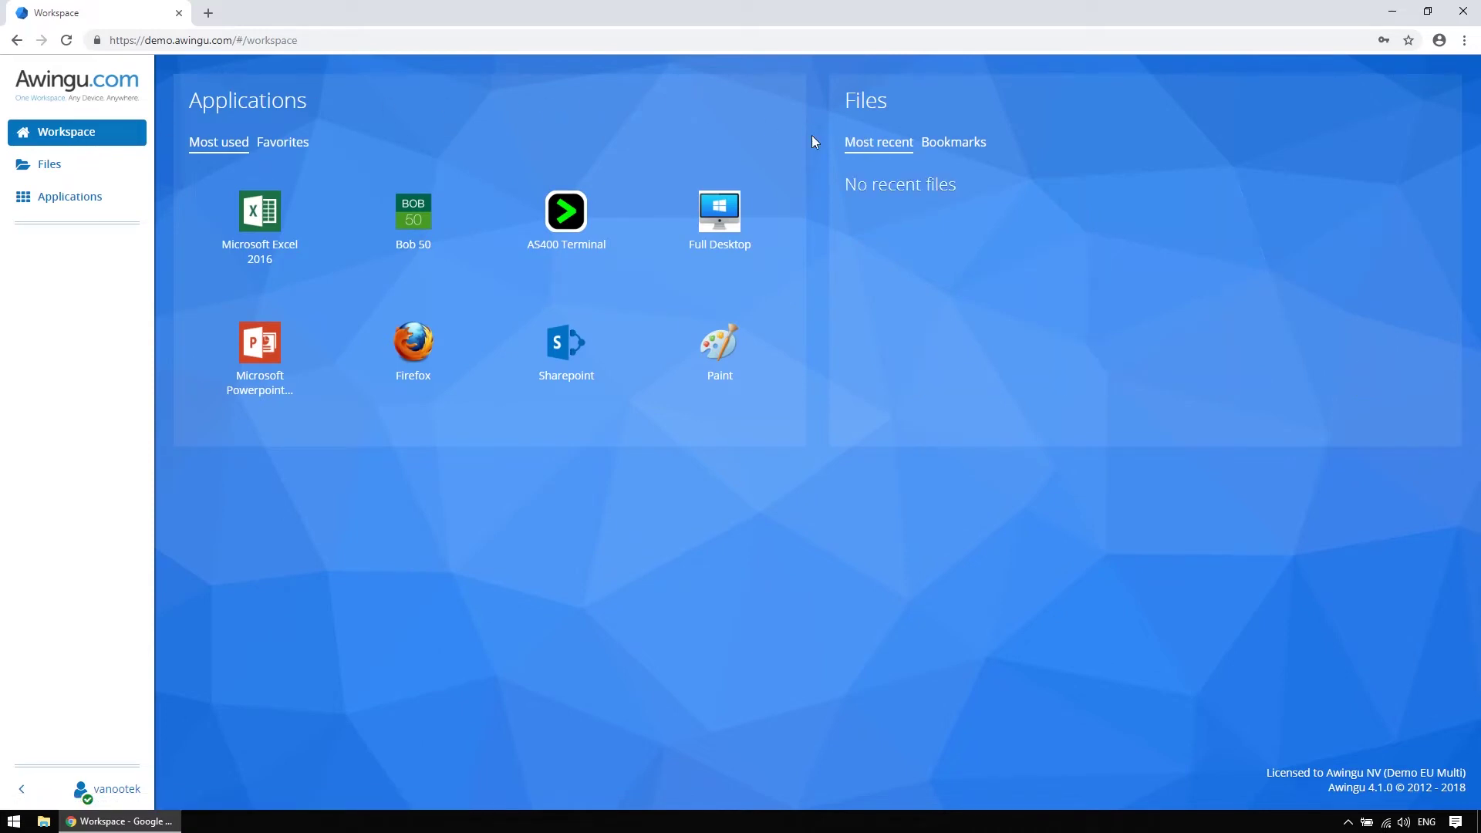
pyautogui.click(305, 143)
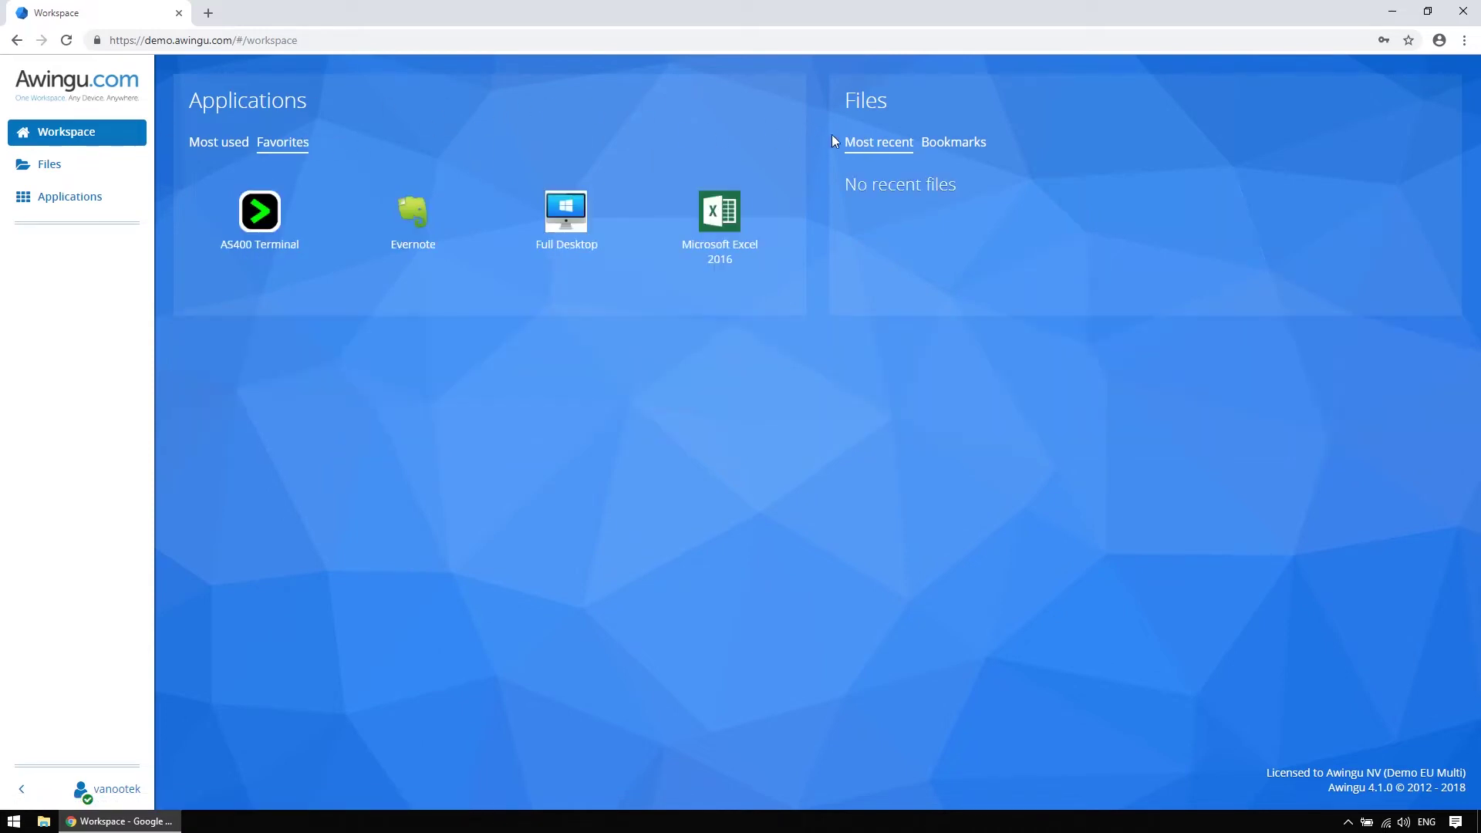
pyautogui.click(955, 144)
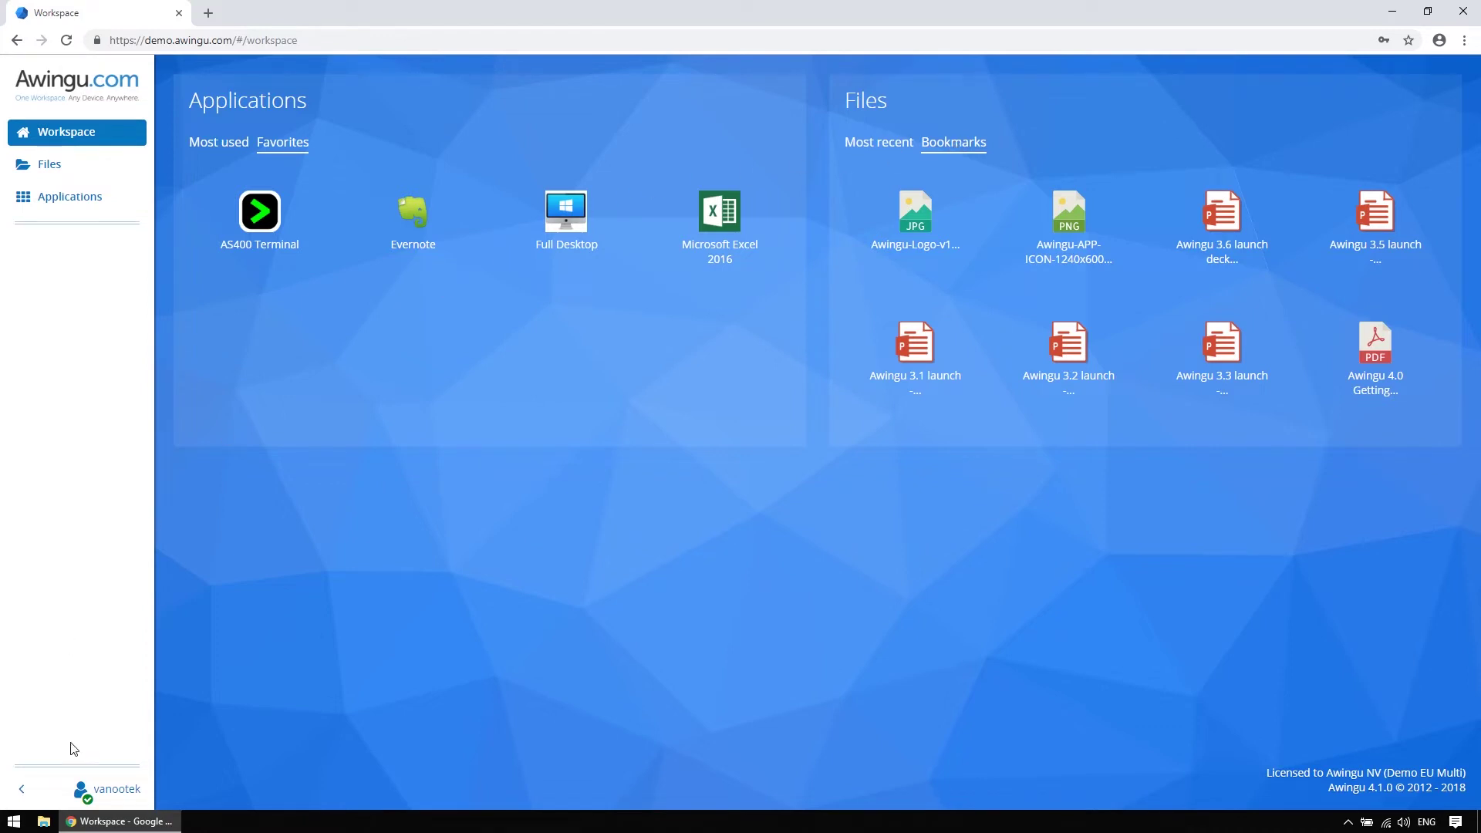
# Save Account settings with guided tours disabled, French Belgium keyboard and English language
pyautogui.click(107, 794)
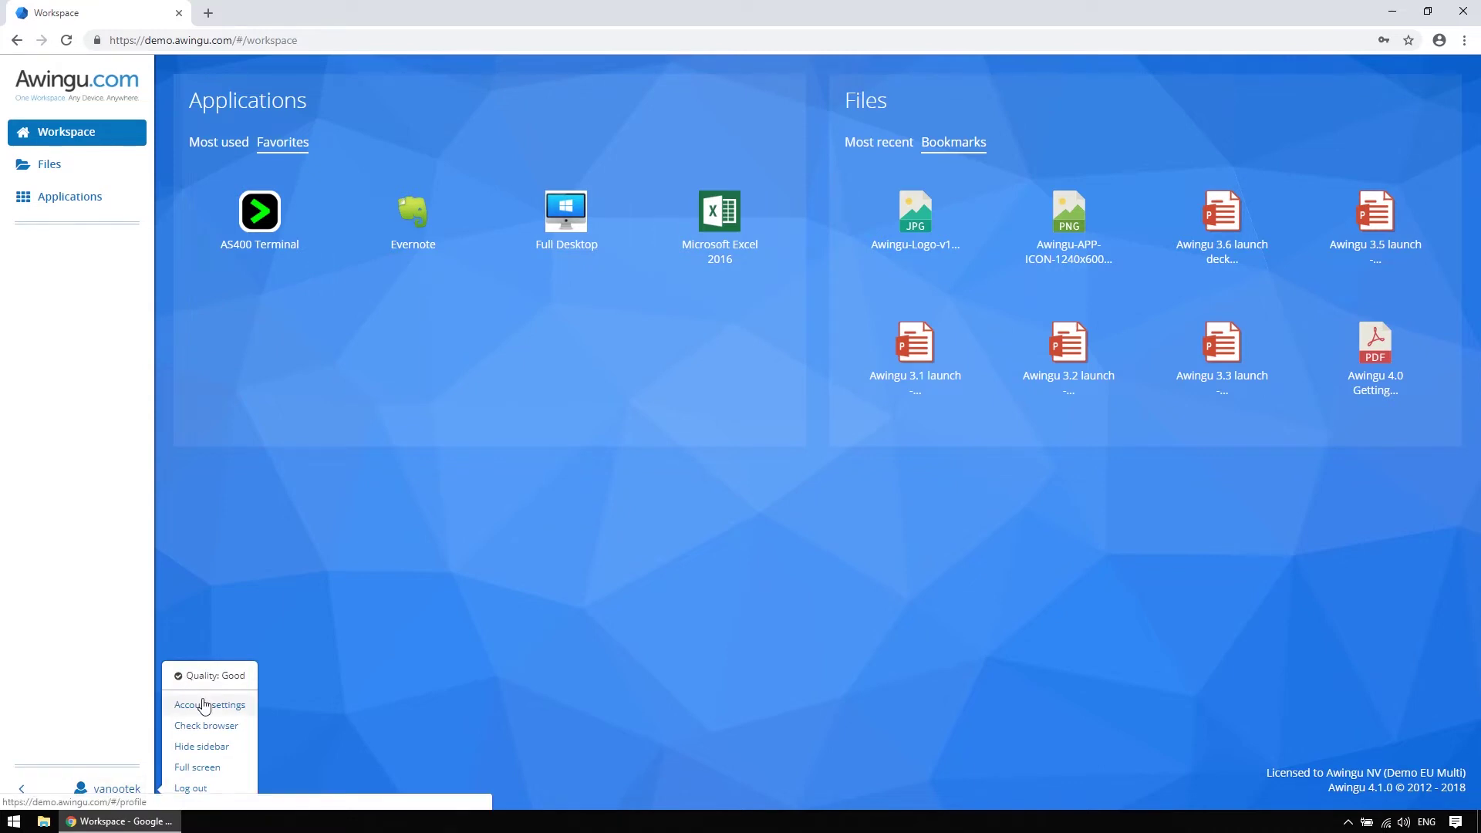
pyautogui.click(207, 703)
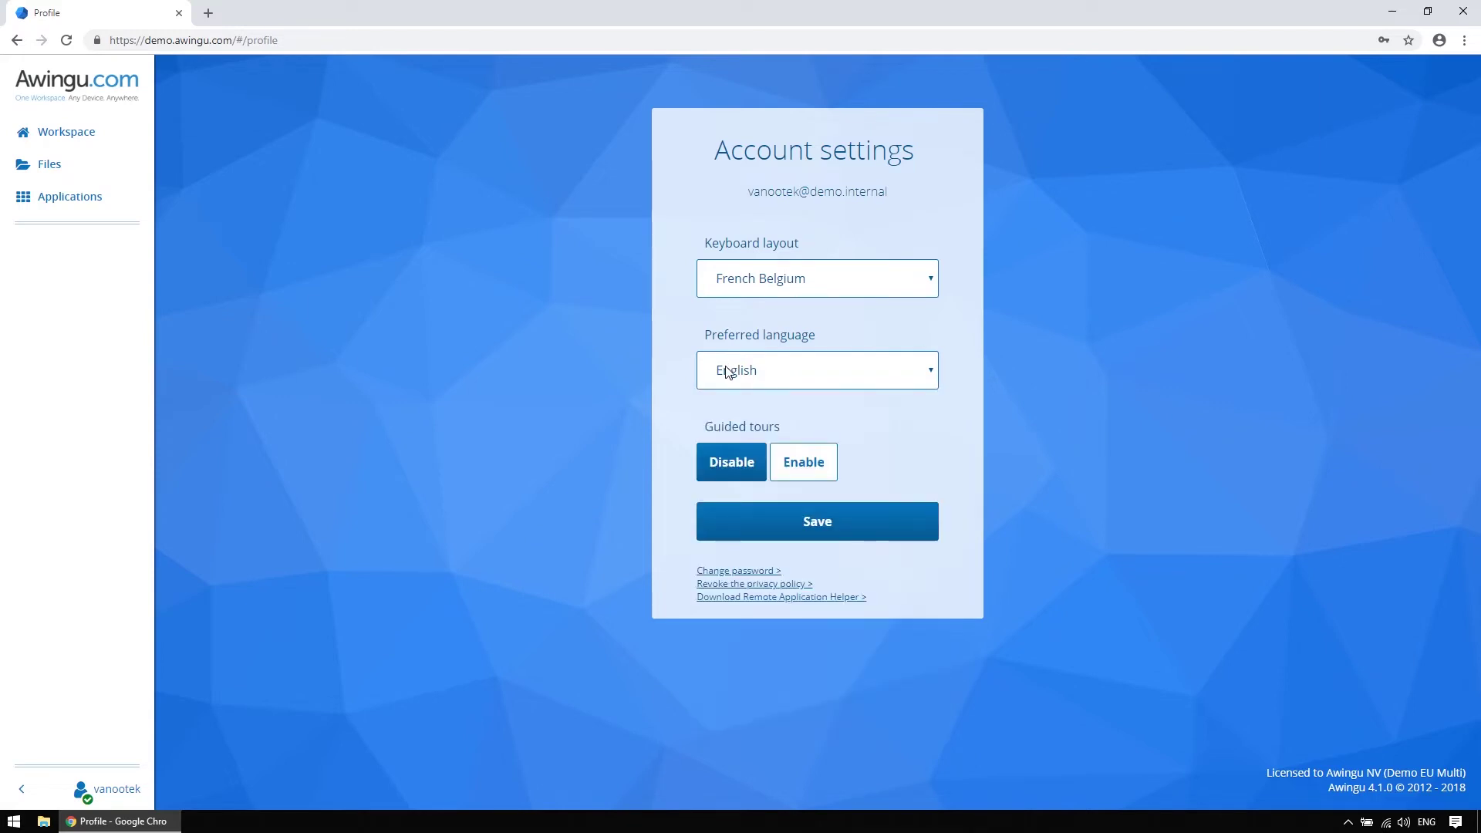
pyautogui.click(786, 462)
pyautogui.click(735, 462)
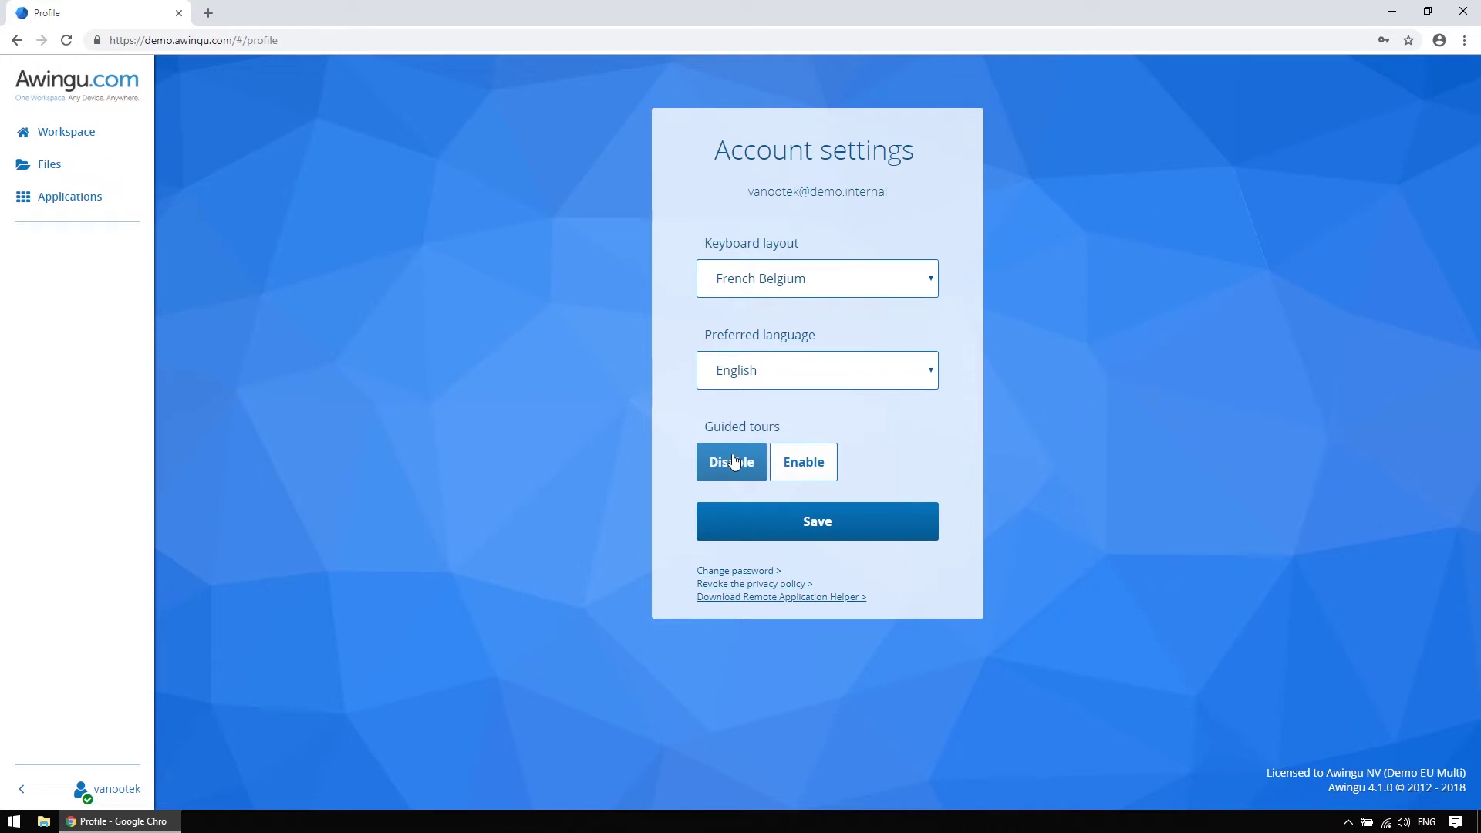
pyautogui.click(737, 516)
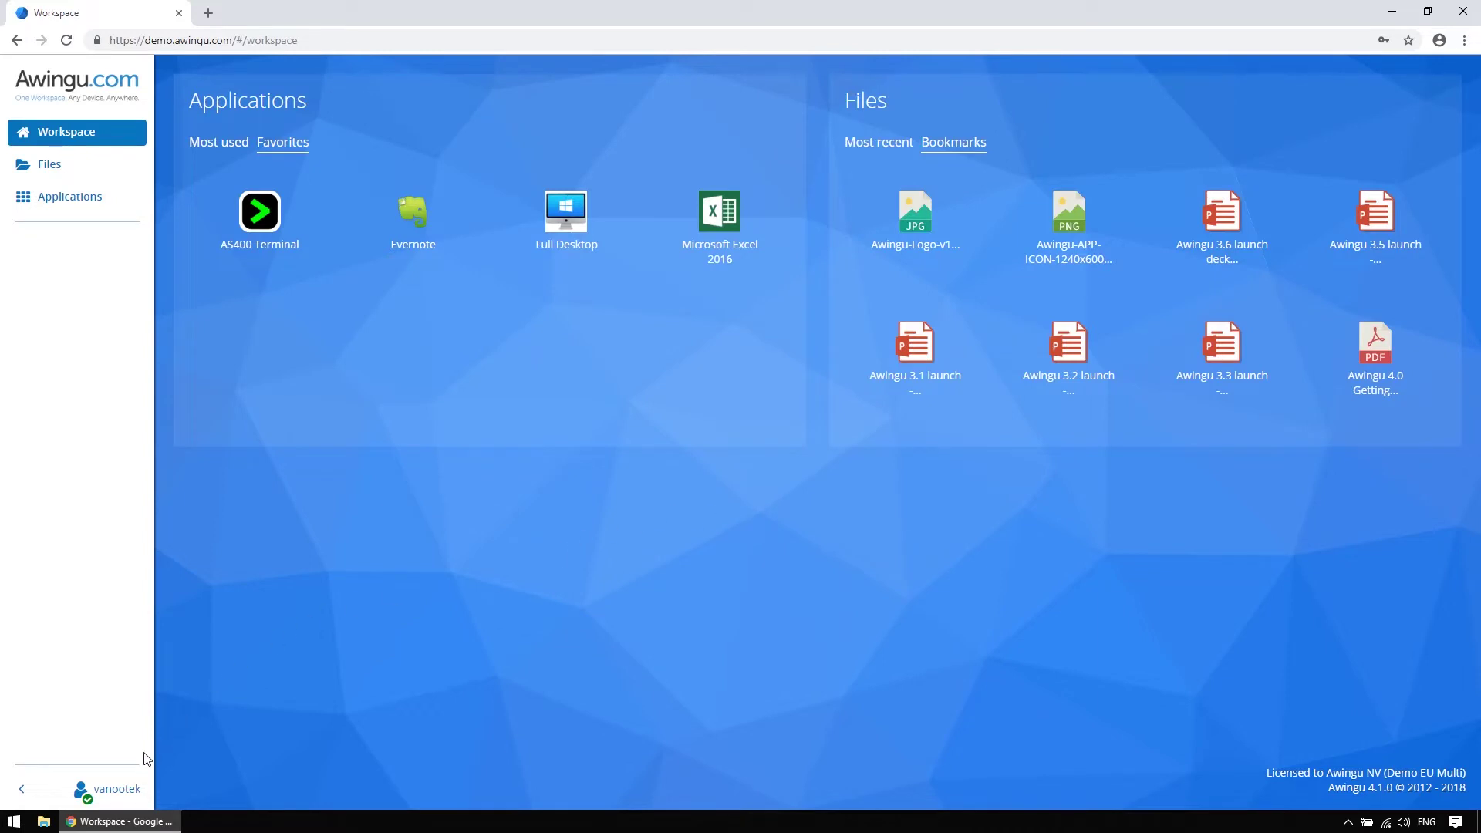
# Run Check browser and view the Unsupported category, which lists only Touch
pyautogui.click(130, 791)
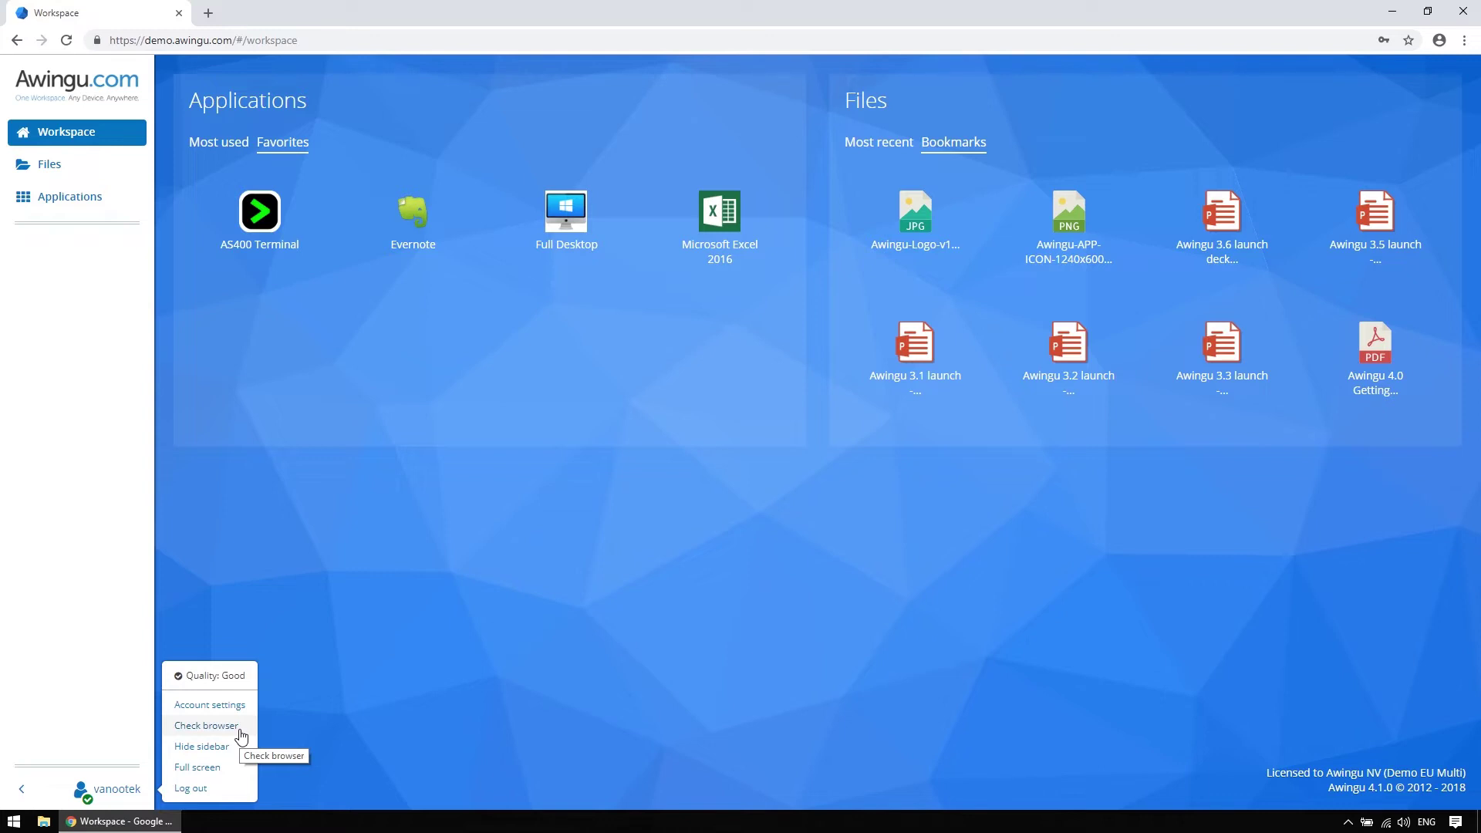
pyautogui.click(240, 730)
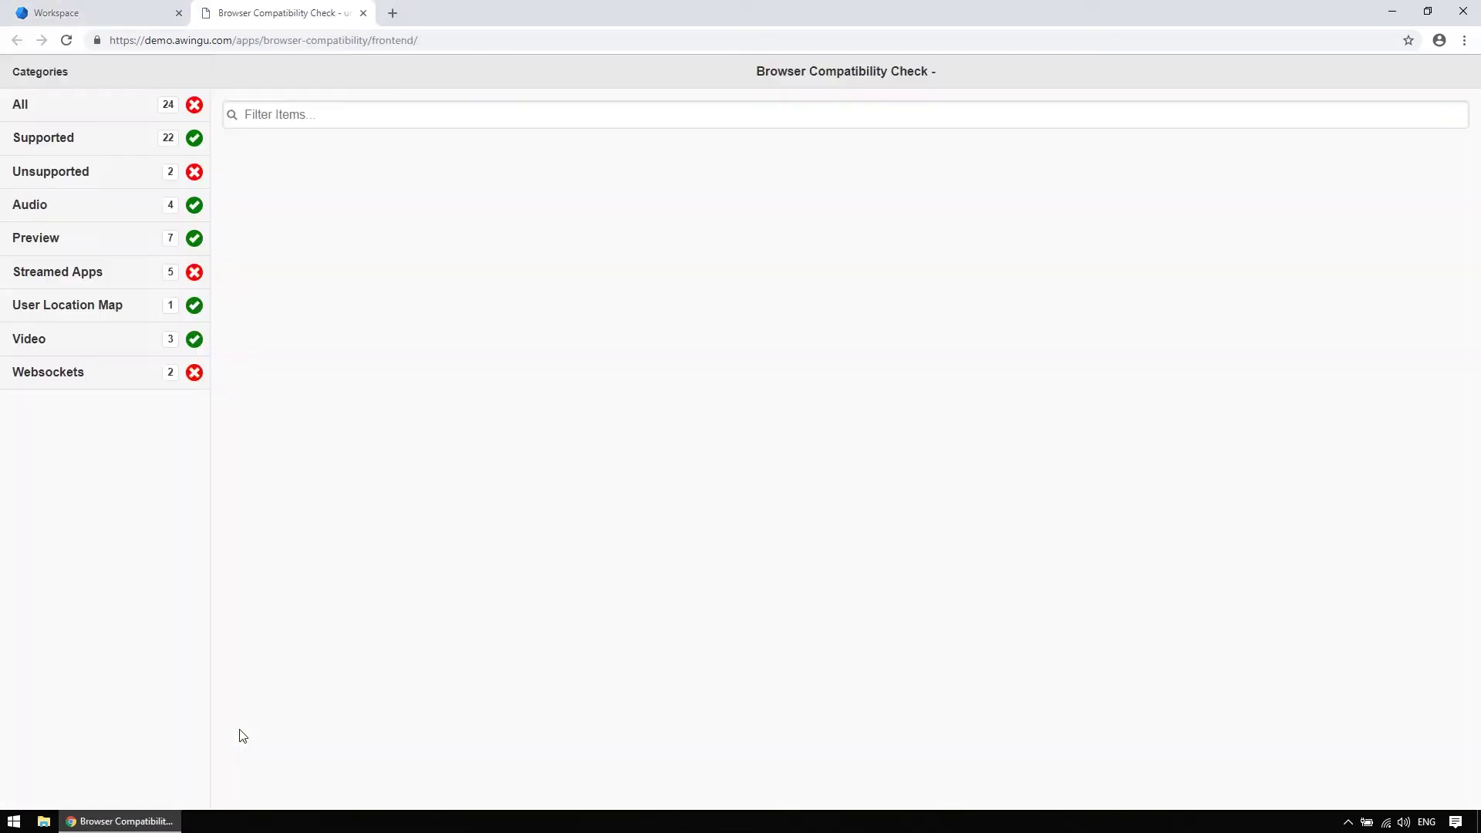
pyautogui.click(148, 179)
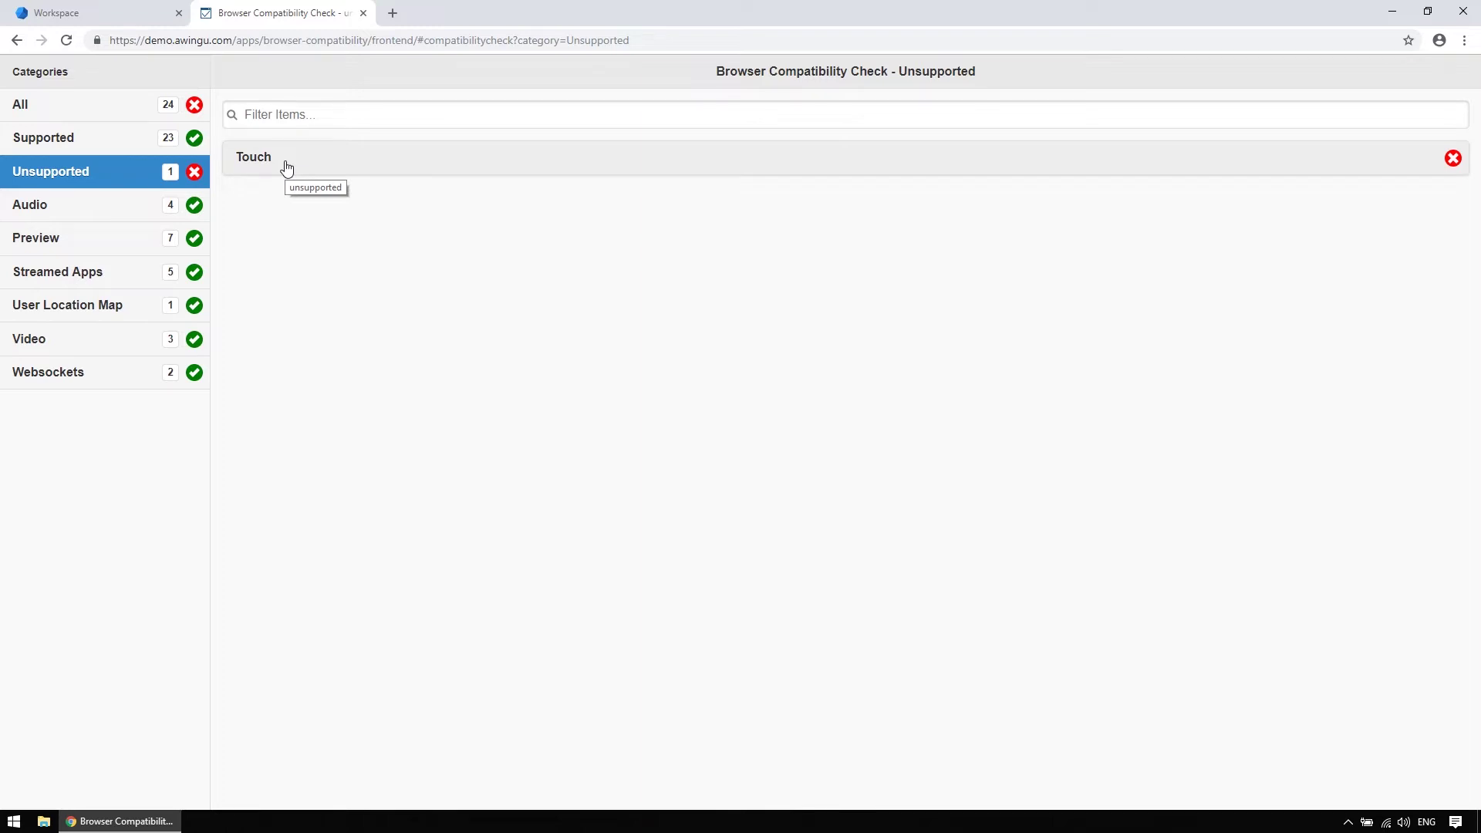
pyautogui.click(145, 16)
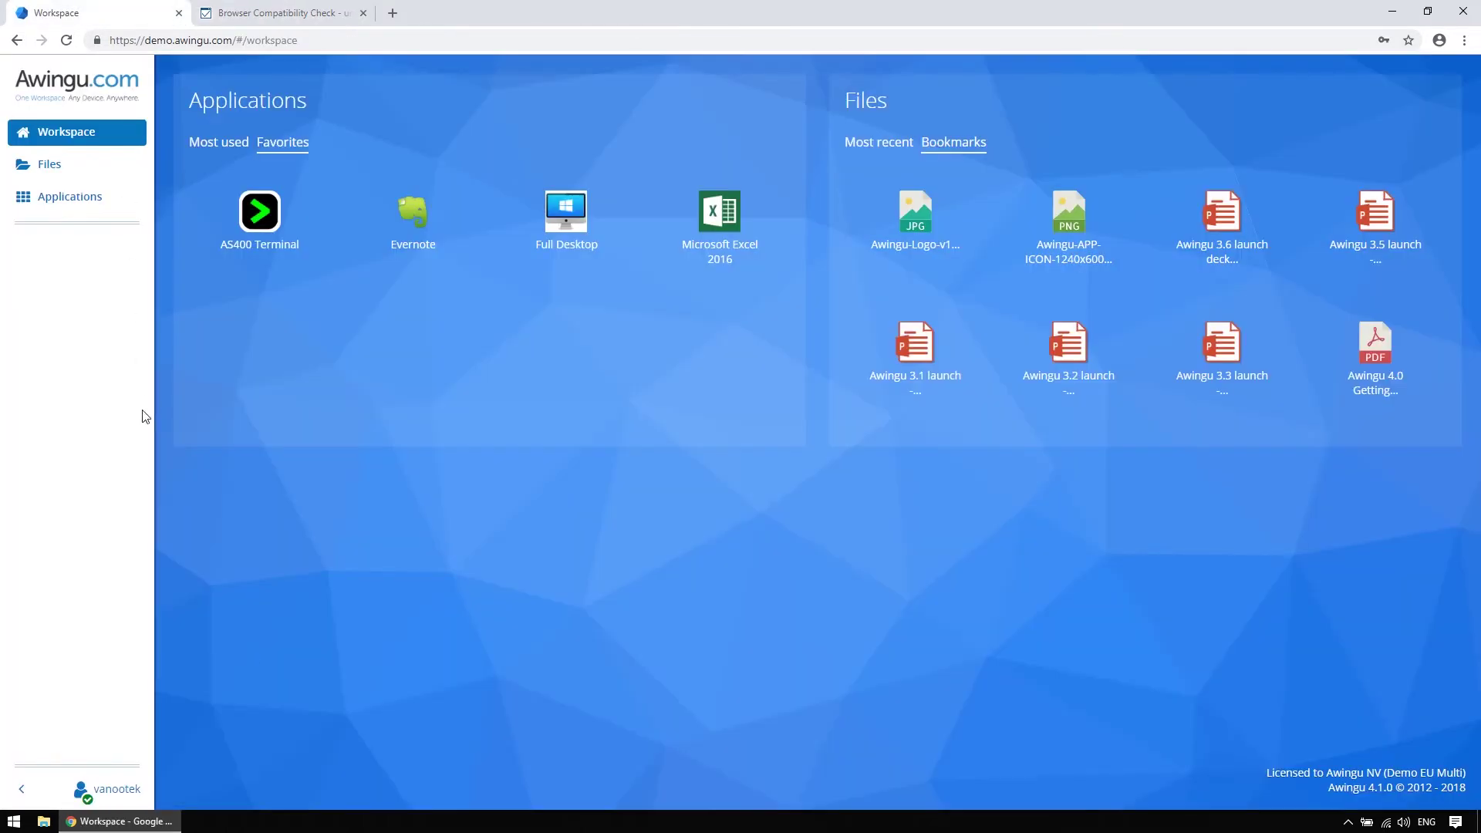
pyautogui.click(136, 796)
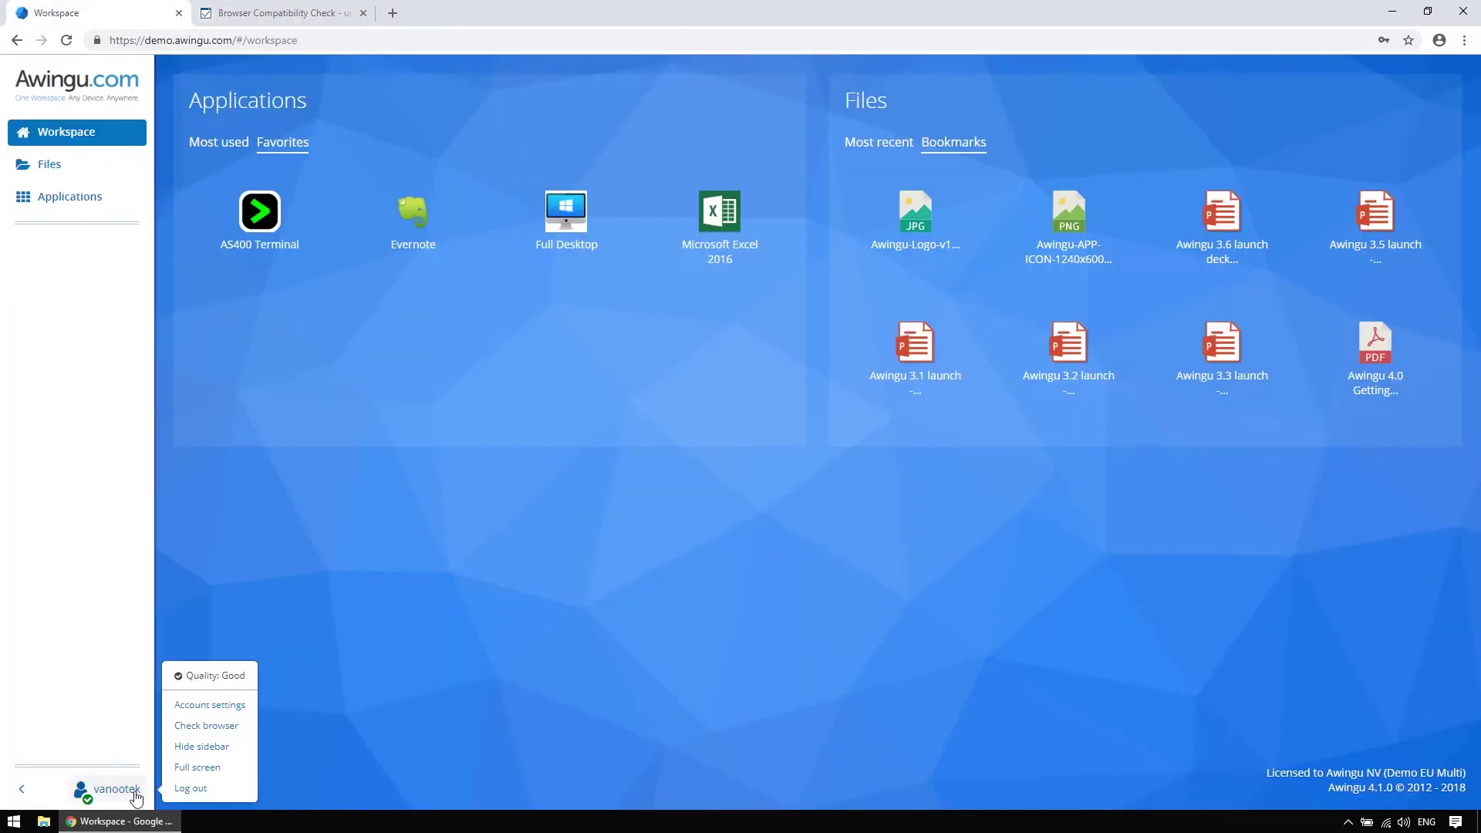
pyautogui.click(194, 767)
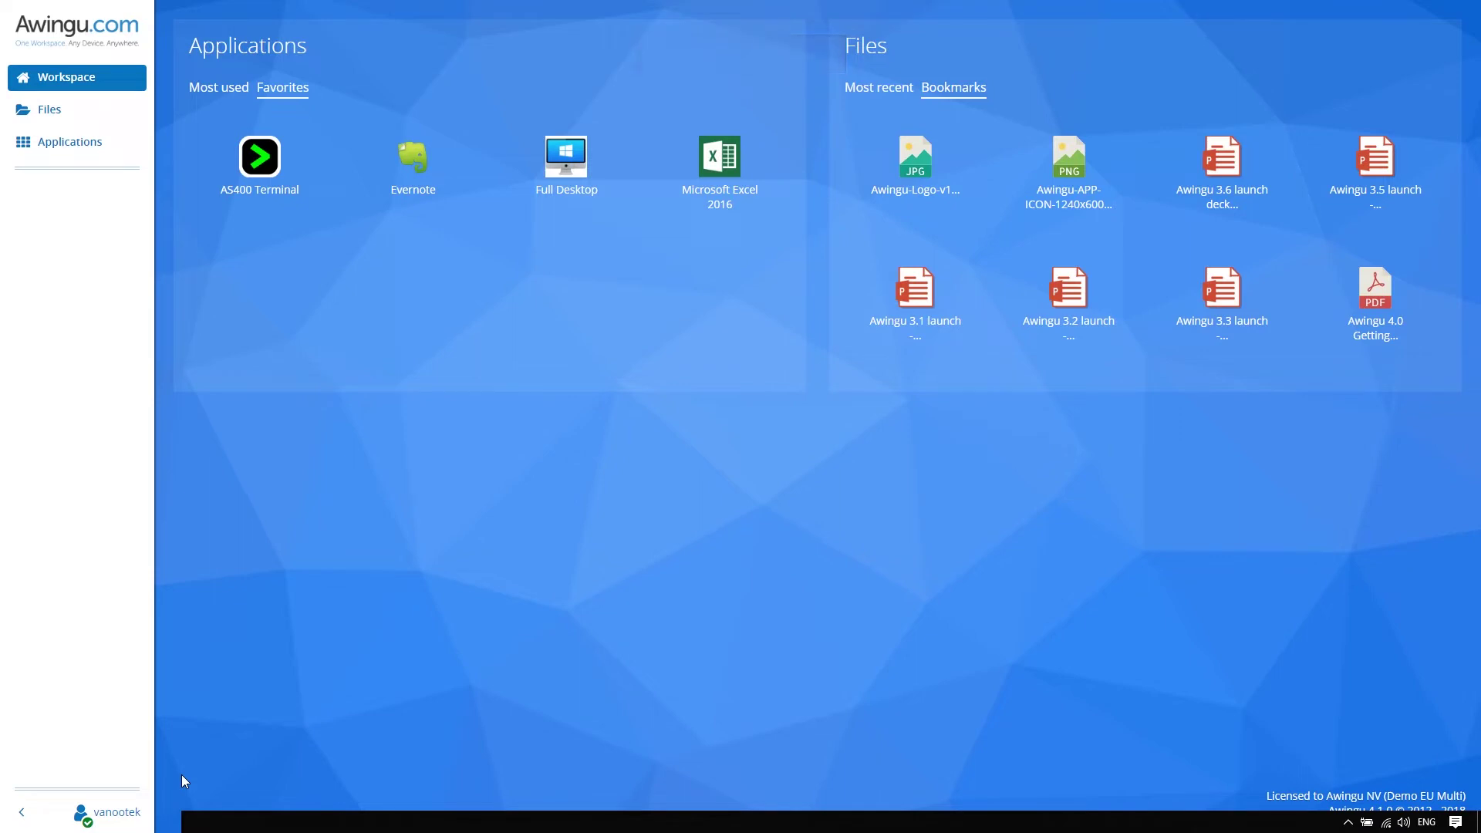
pyautogui.press('Escape')
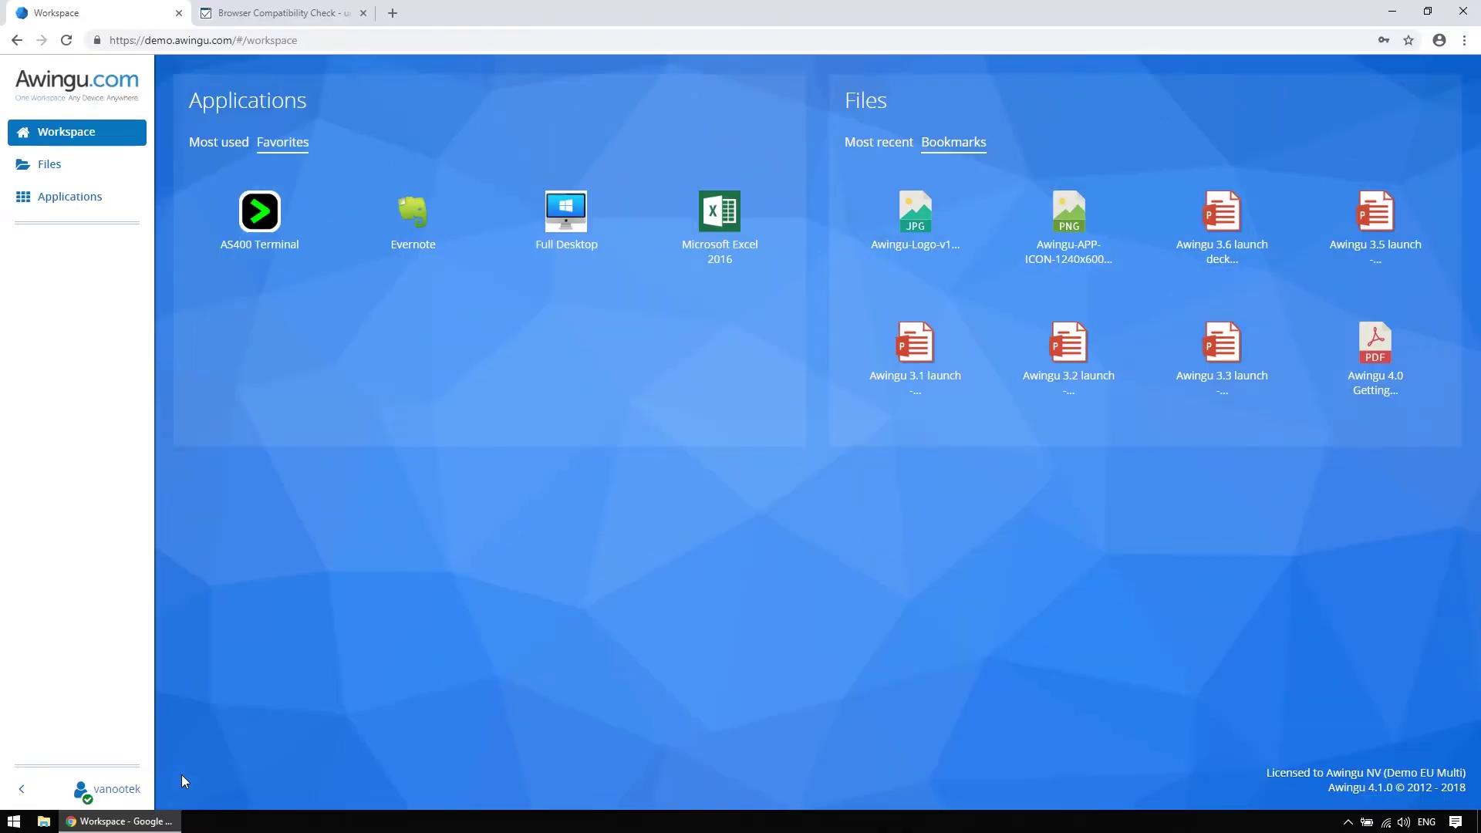
# Browse the Applications catalogue in list and grid views, each category, then All
pyautogui.click(76, 205)
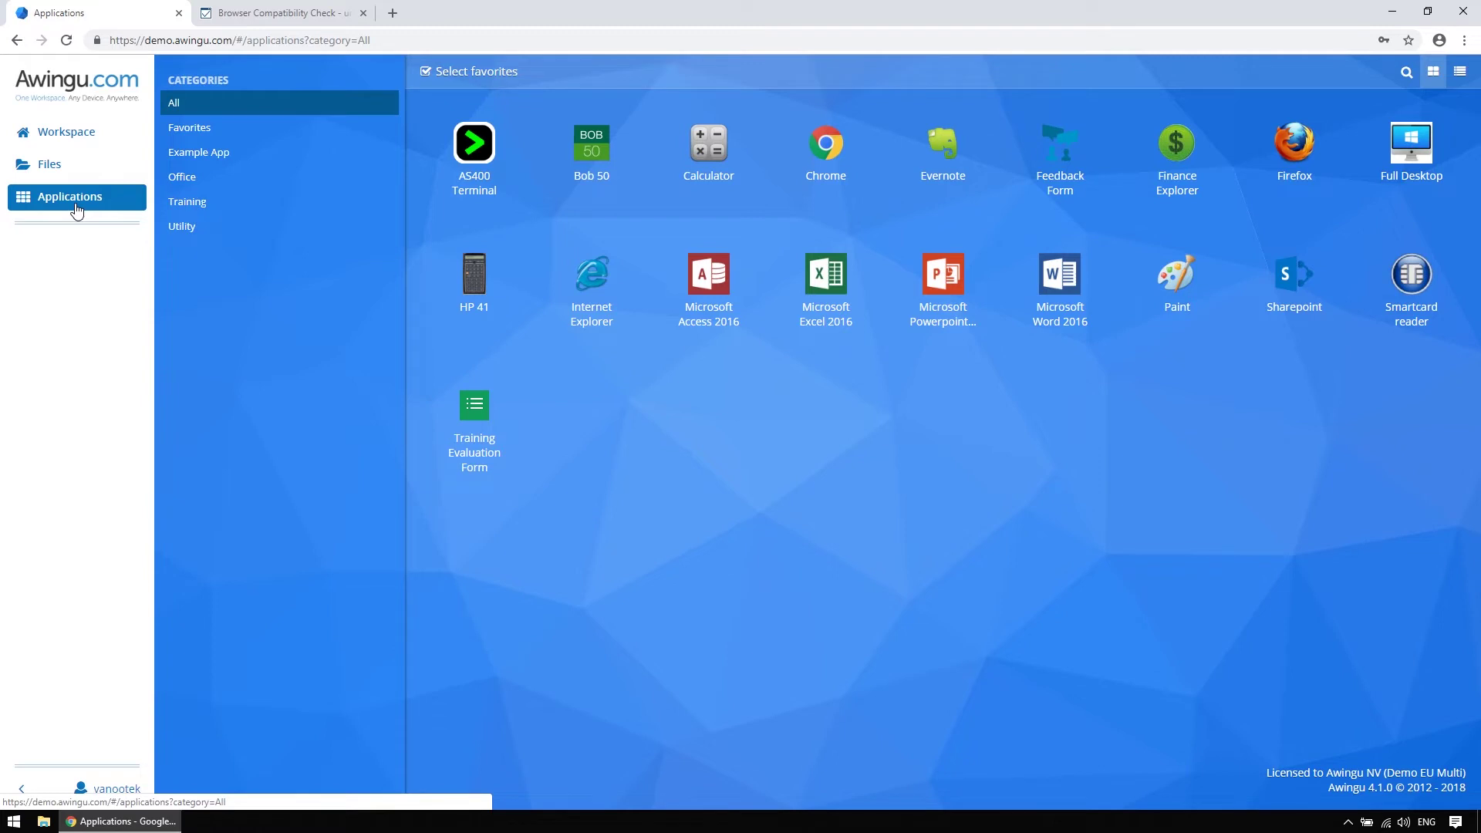
pyautogui.click(1458, 72)
pyautogui.click(1433, 71)
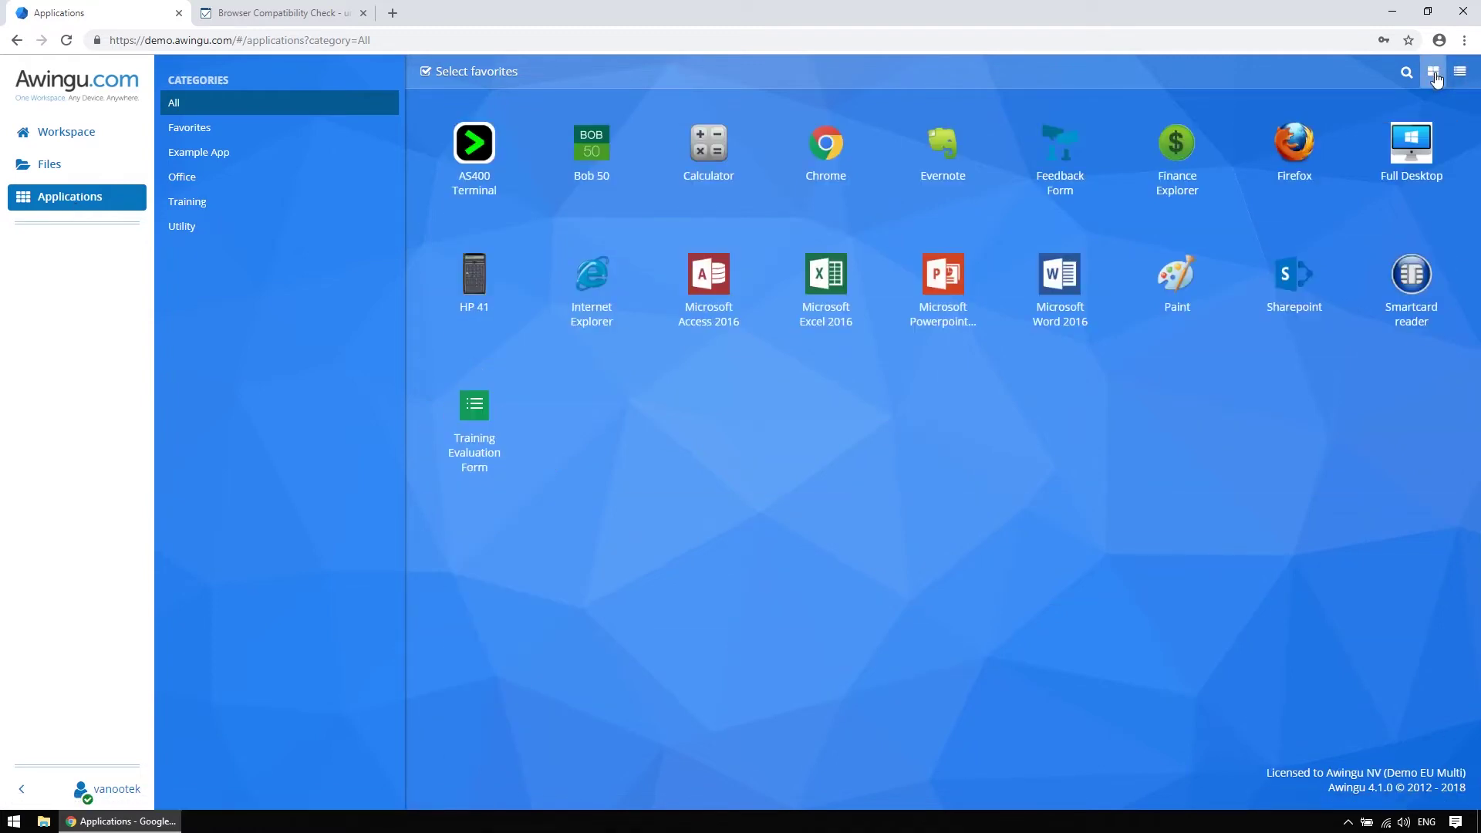
pyautogui.click(284, 142)
pyautogui.click(280, 154)
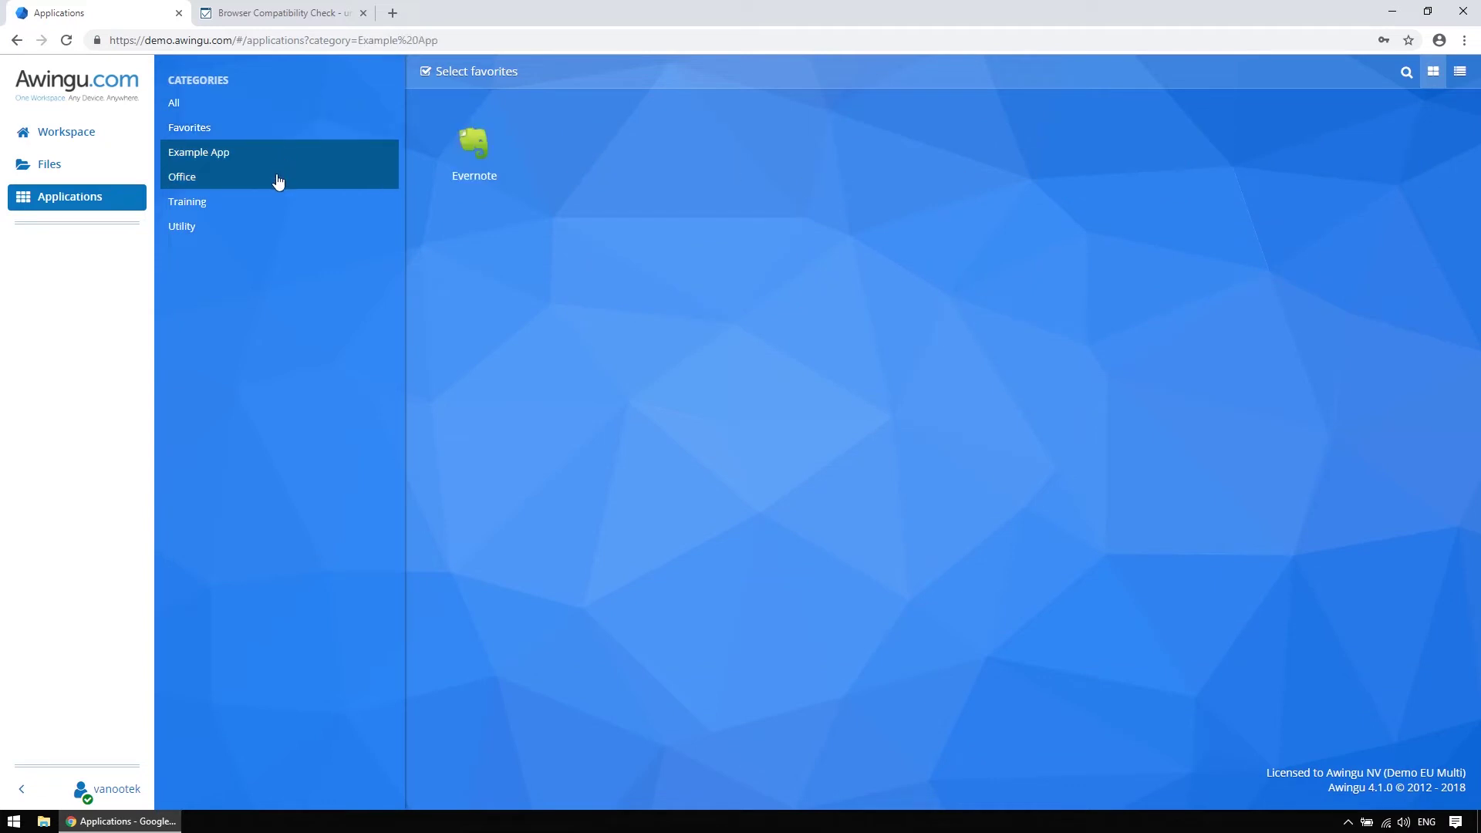
pyautogui.click(278, 177)
pyautogui.click(266, 205)
pyautogui.click(262, 110)
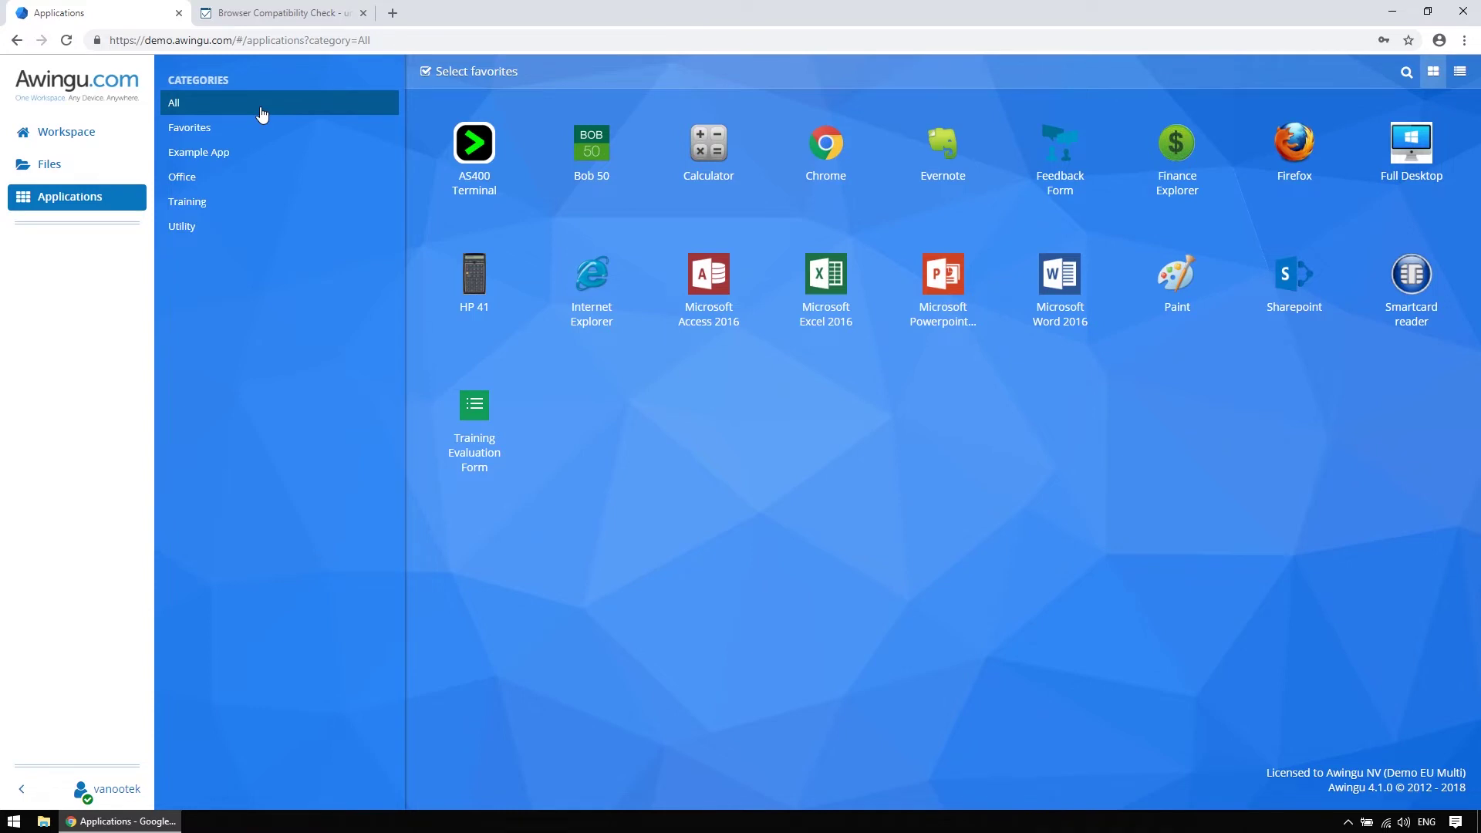
# Launch AS400 Terminal, check its View and Edit menus, and enter a sign-on user name
pyautogui.click(473, 170)
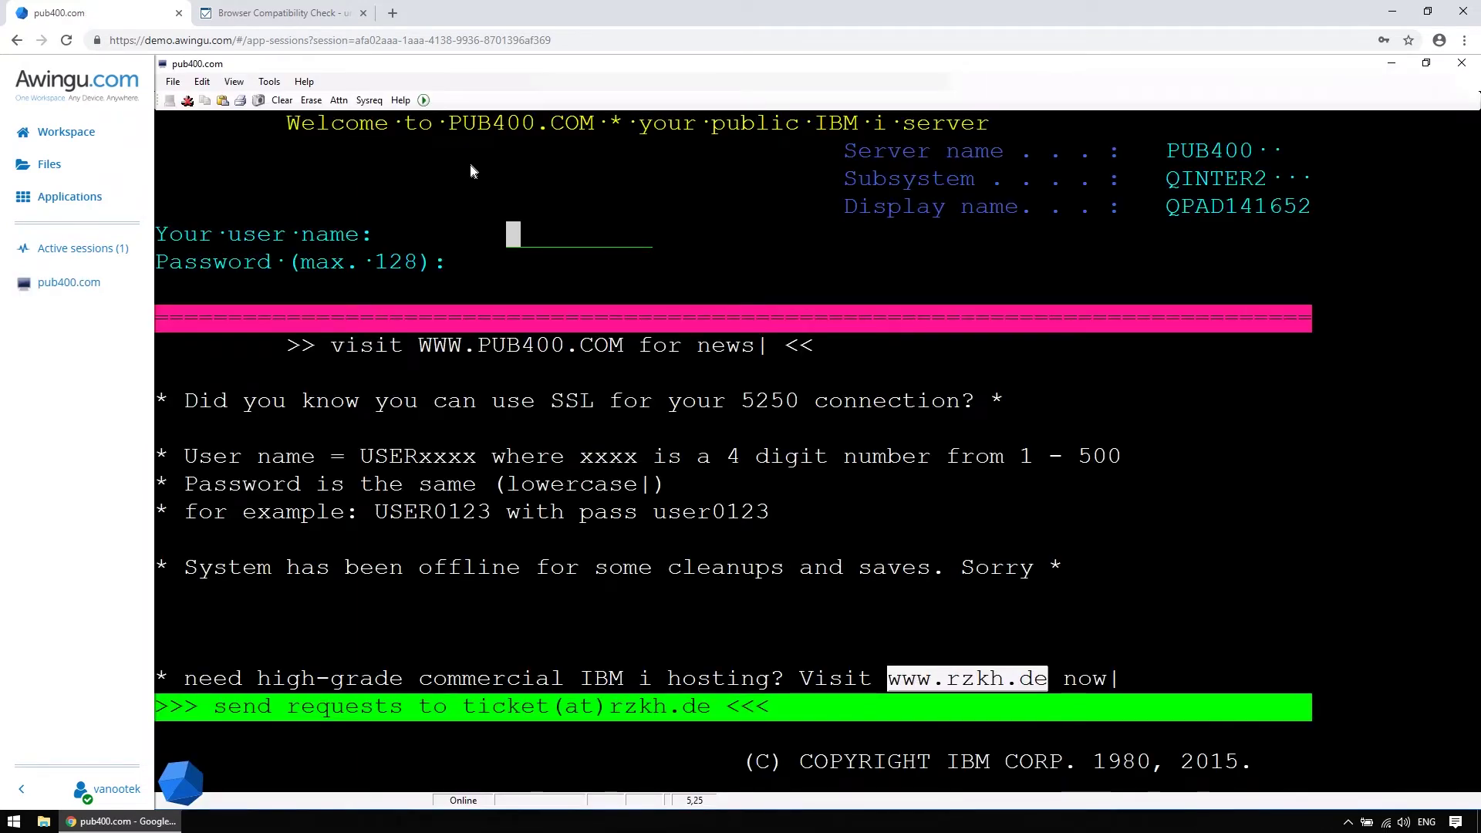
pyautogui.click(269, 81)
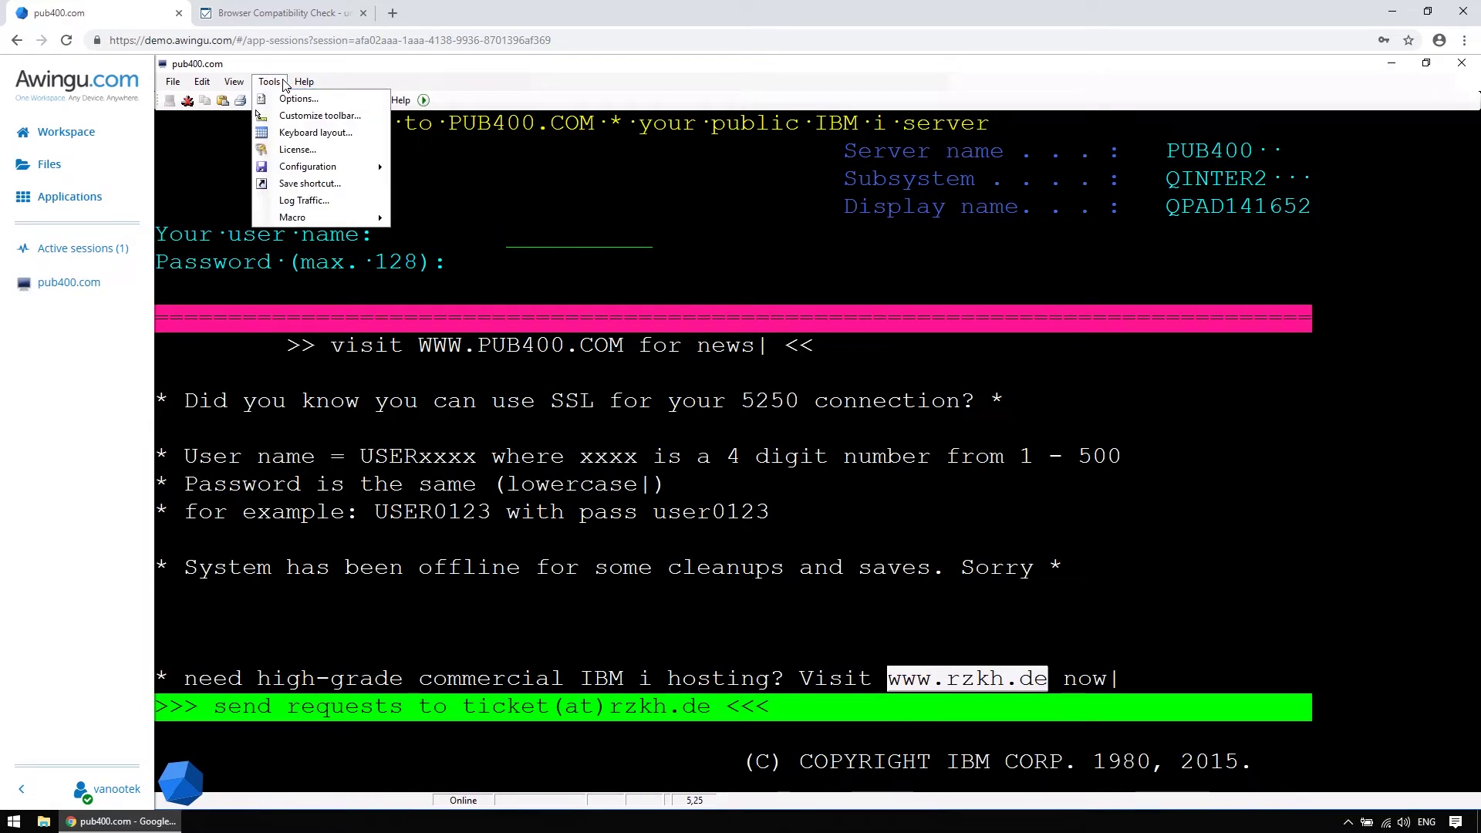
pyautogui.click(235, 81)
pyautogui.click(202, 82)
pyautogui.click(202, 82)
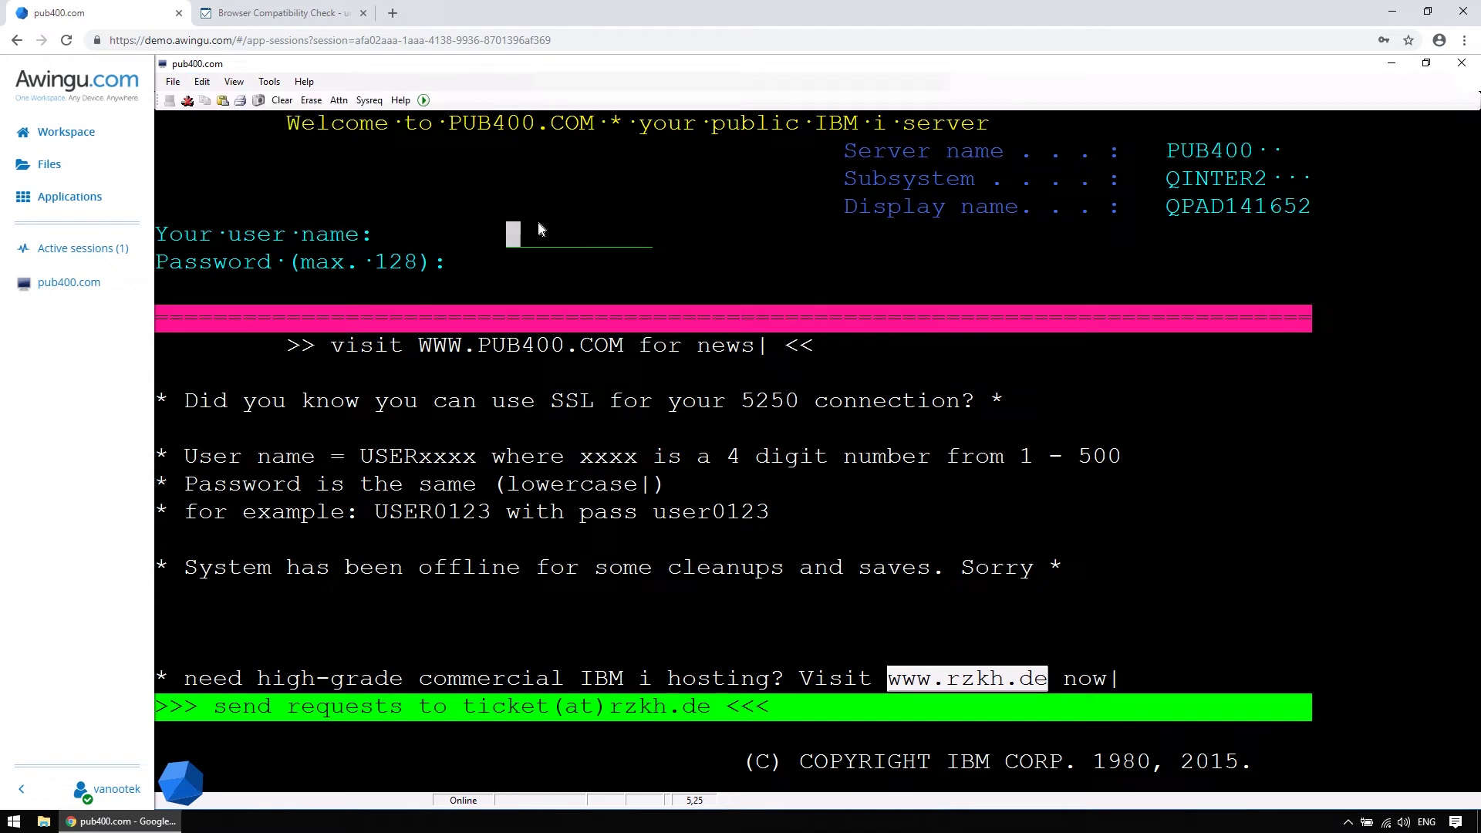
pyautogui.write('AZEAZRZET')
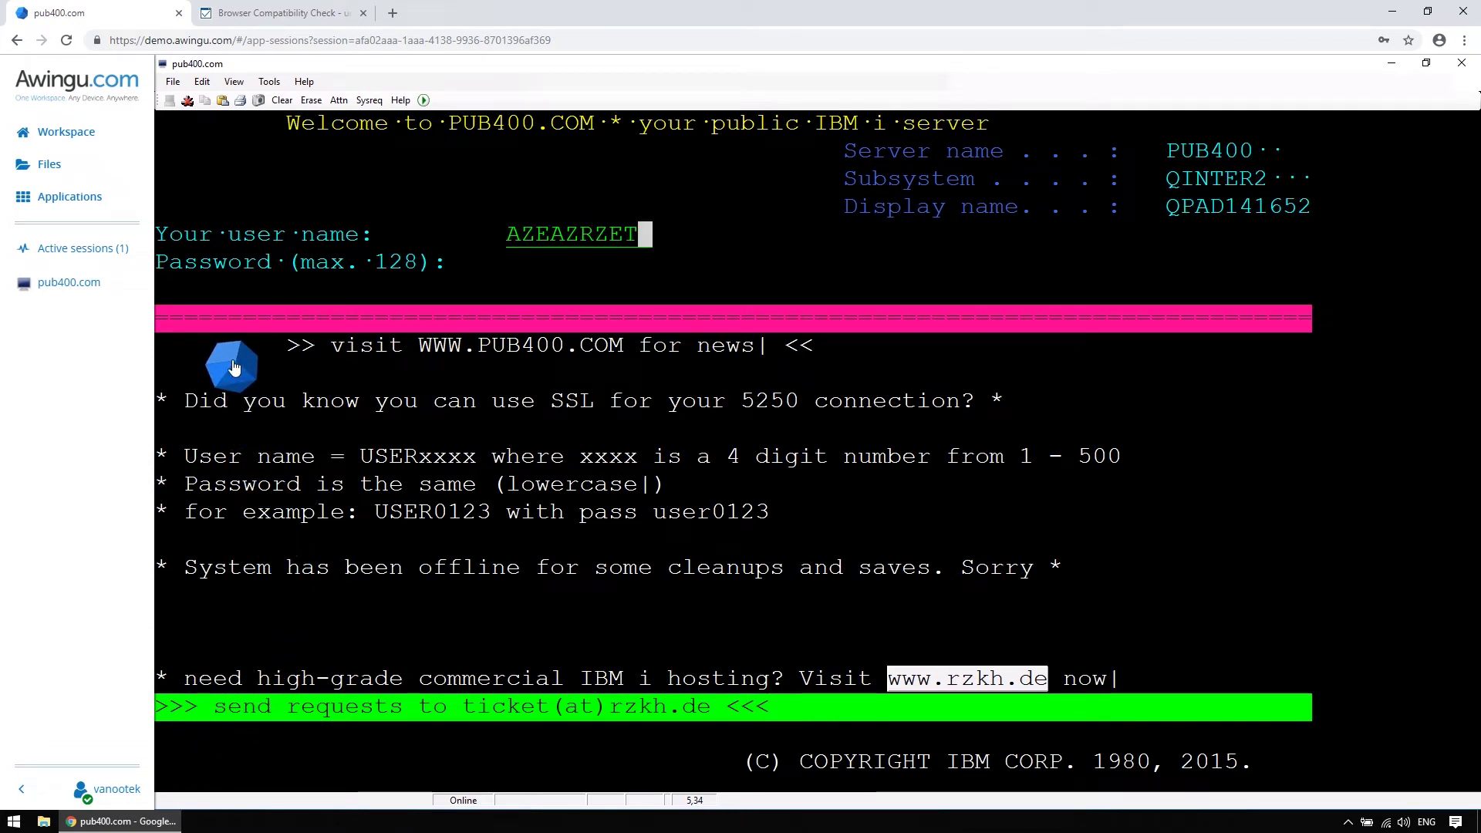
# Add a CTRL+F3 keyboard shortcut button to the terminal session from the Awingu cube
pyautogui.moveTo(234, 367)
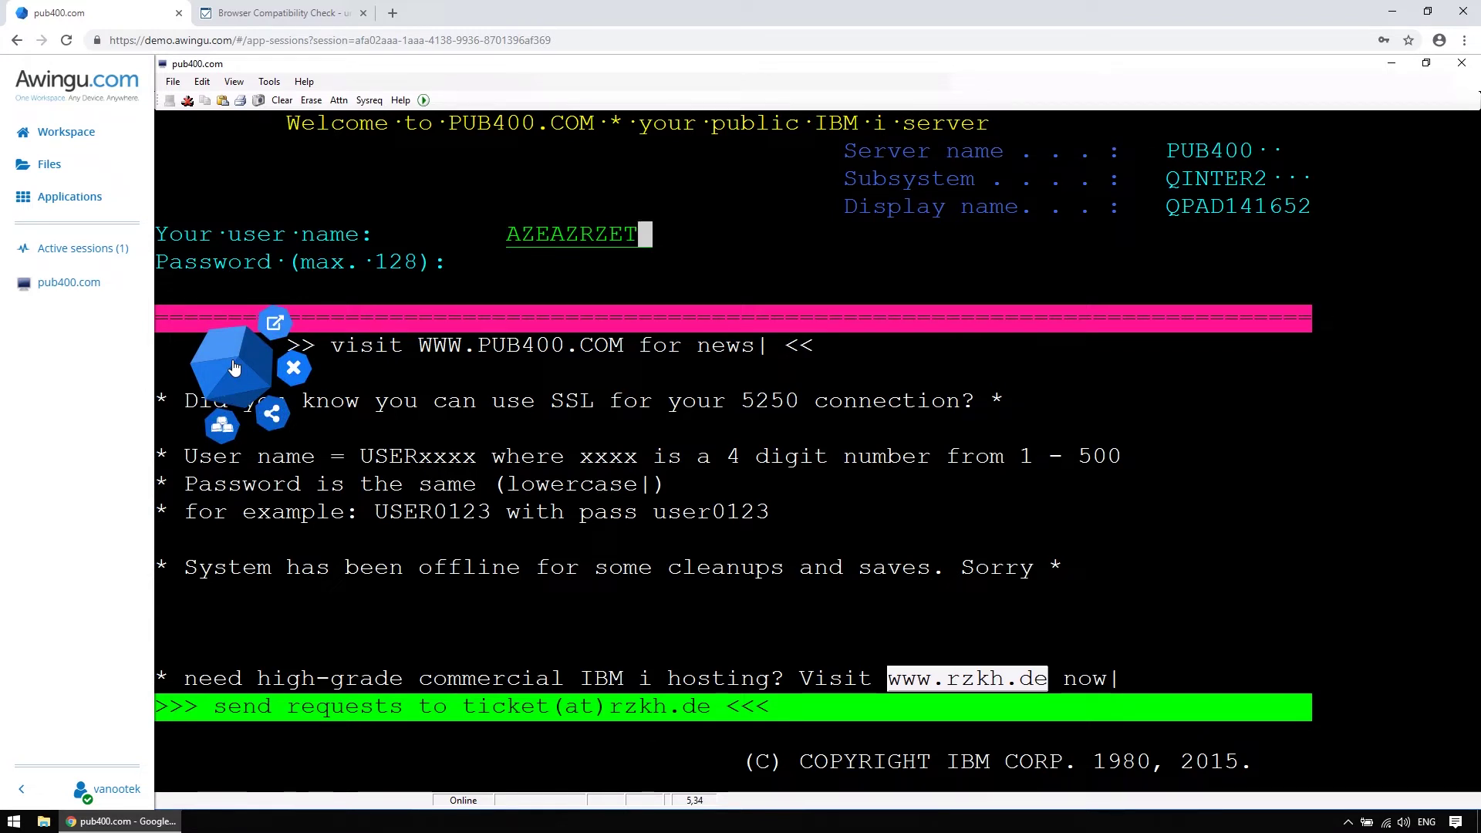
pyautogui.click(222, 426)
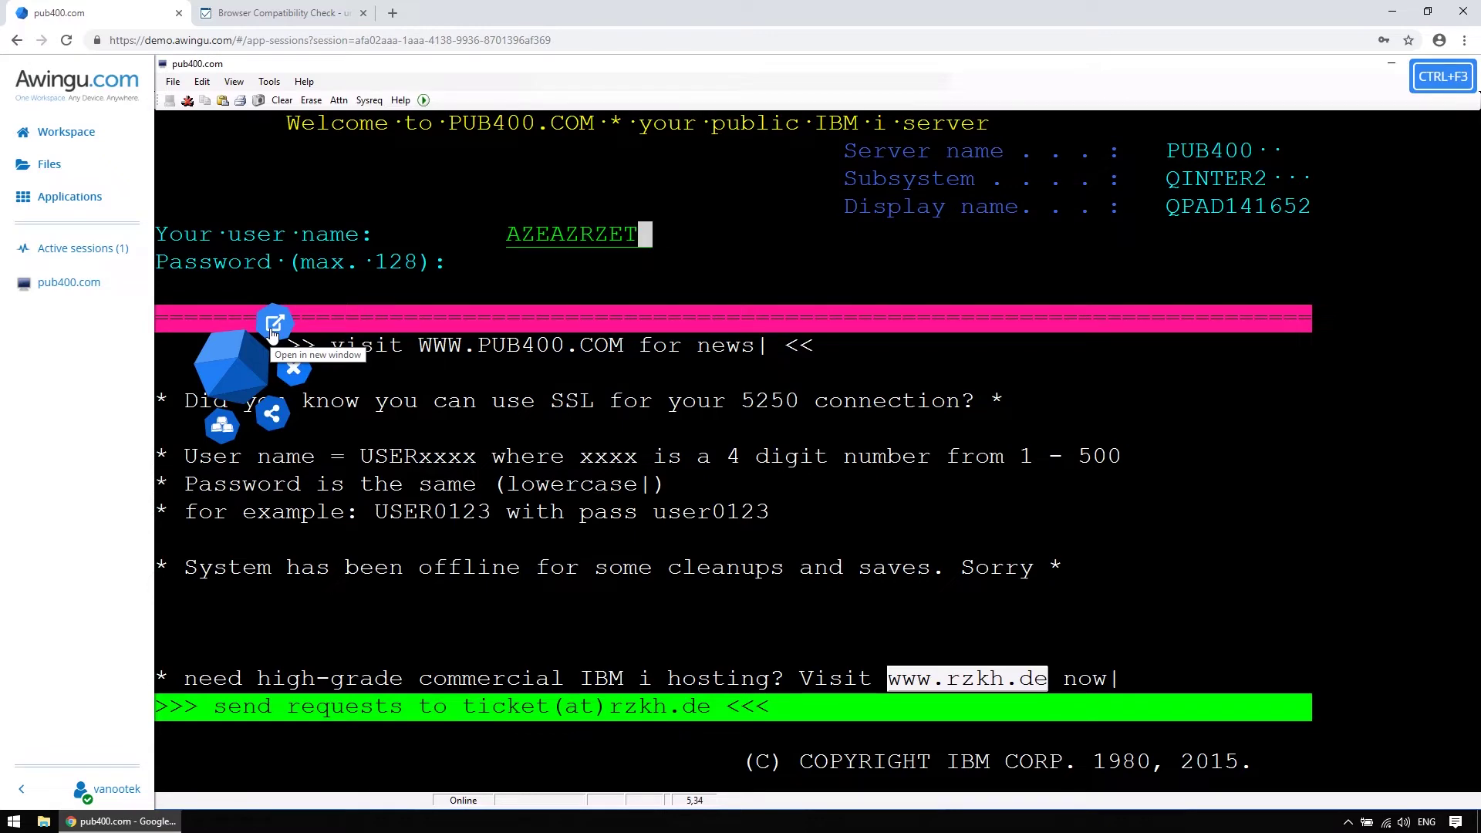
# Move the terminal session into its own browser tab and return to the Workspace tab
pyautogui.click(274, 325)
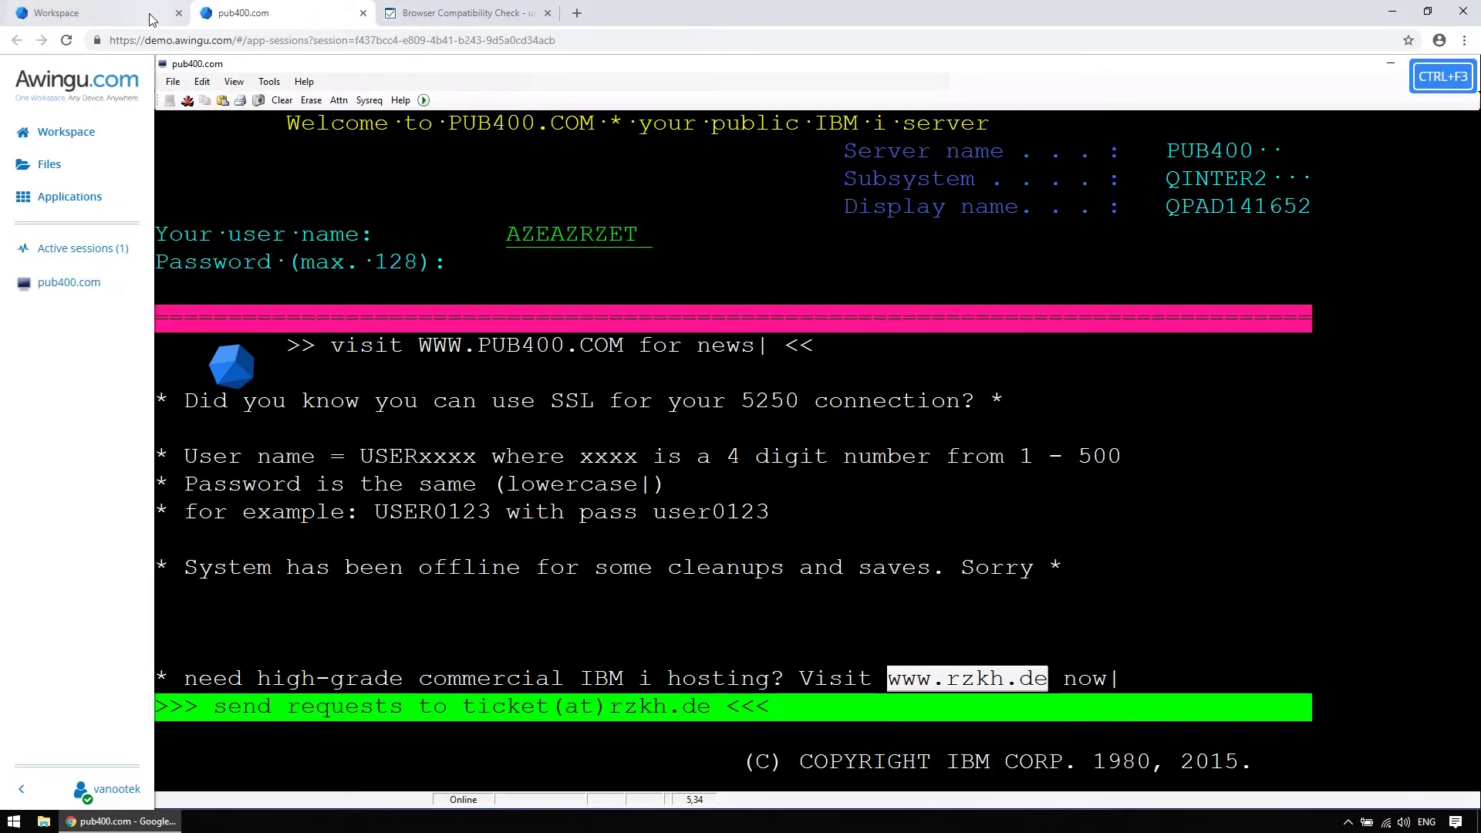
pyautogui.click(152, 20)
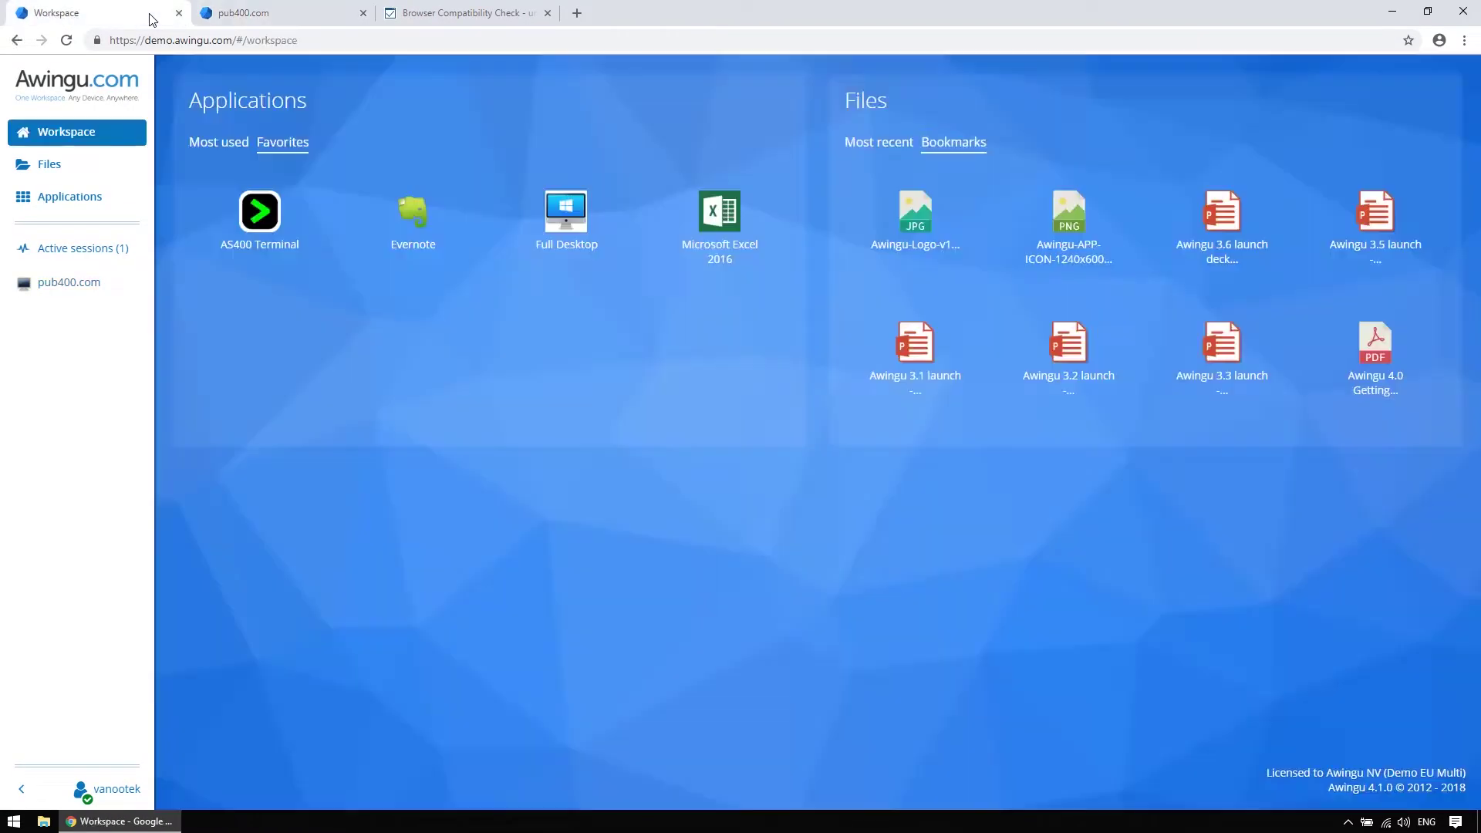
pyautogui.hotkey('ctrl', 'Tab')
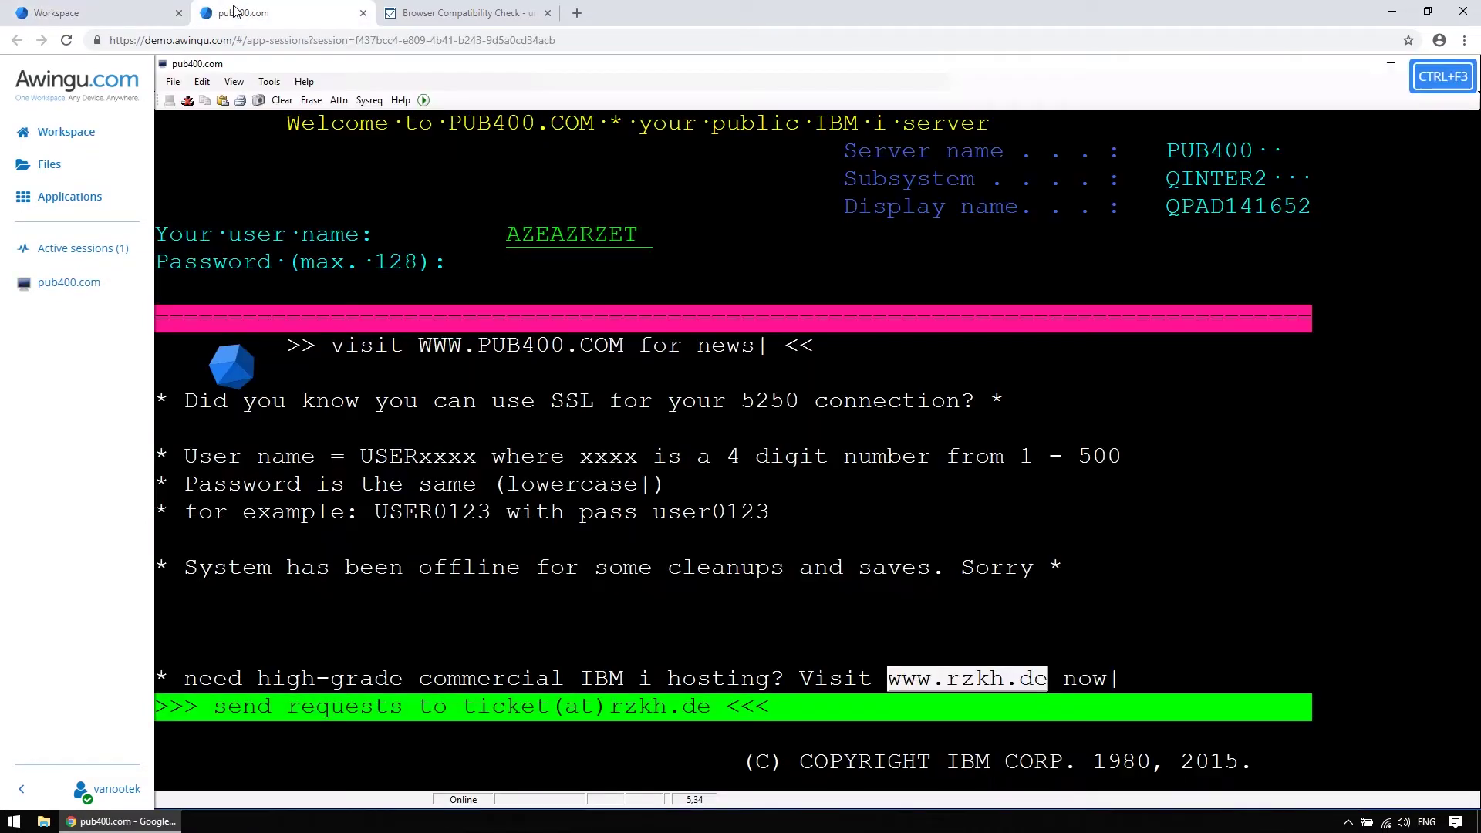
pyautogui.click(146, 14)
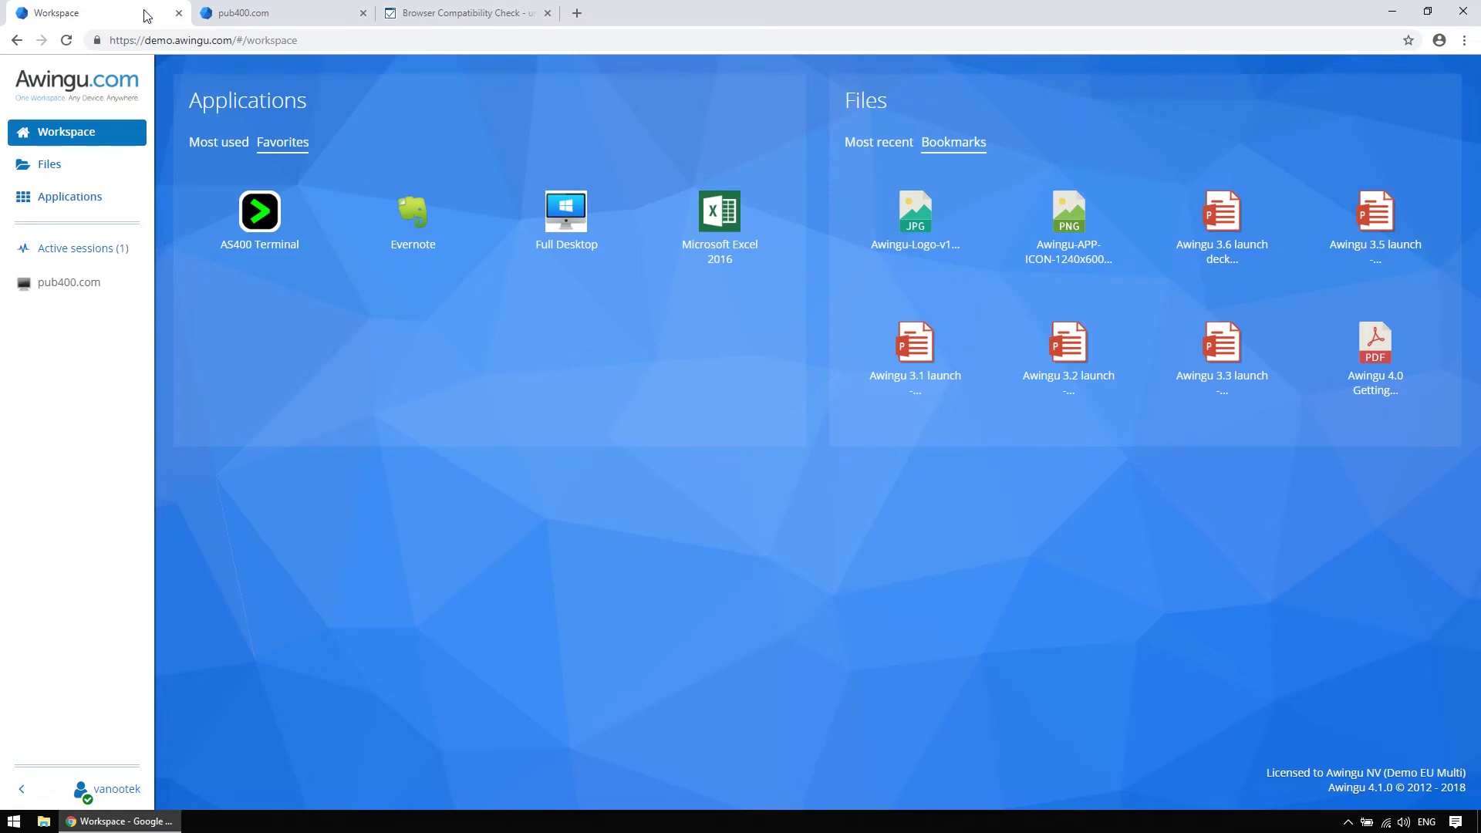
# Start a blank Excel 2016 workbook and enter 123 in G3 and 12345 in G4
pyautogui.click(708, 267)
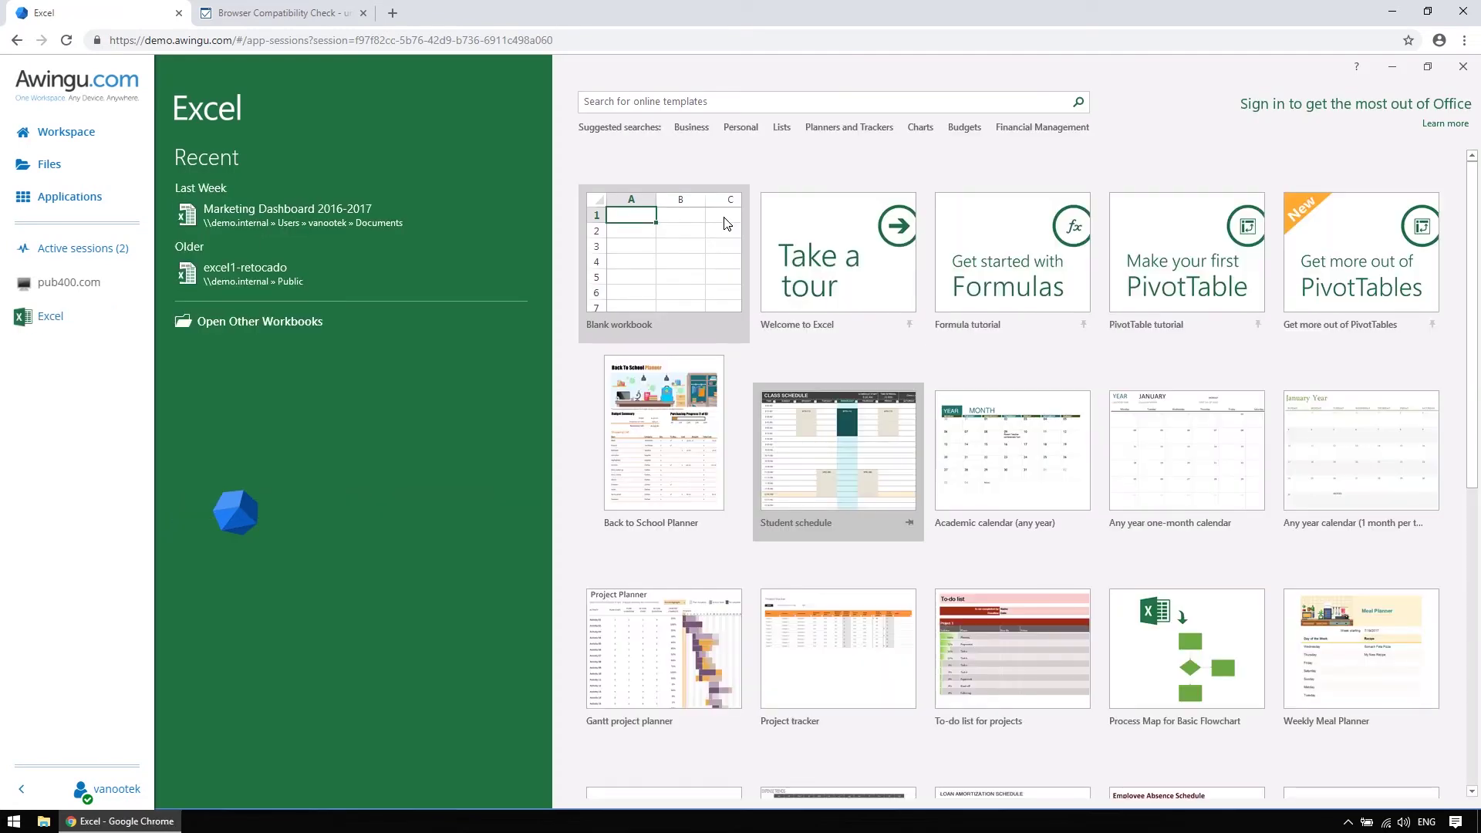
pyautogui.click(725, 224)
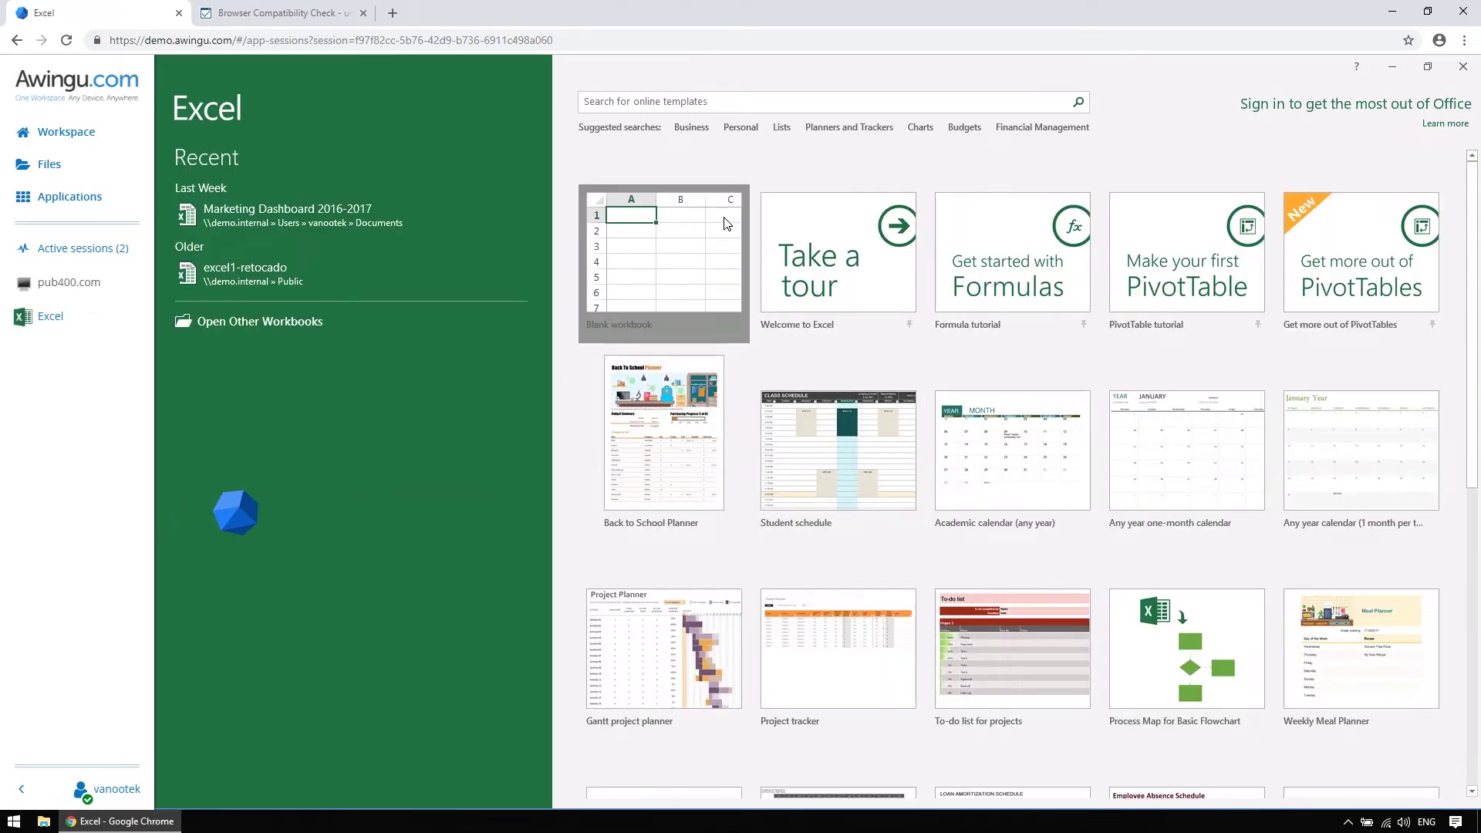
pyautogui.click(496, 263)
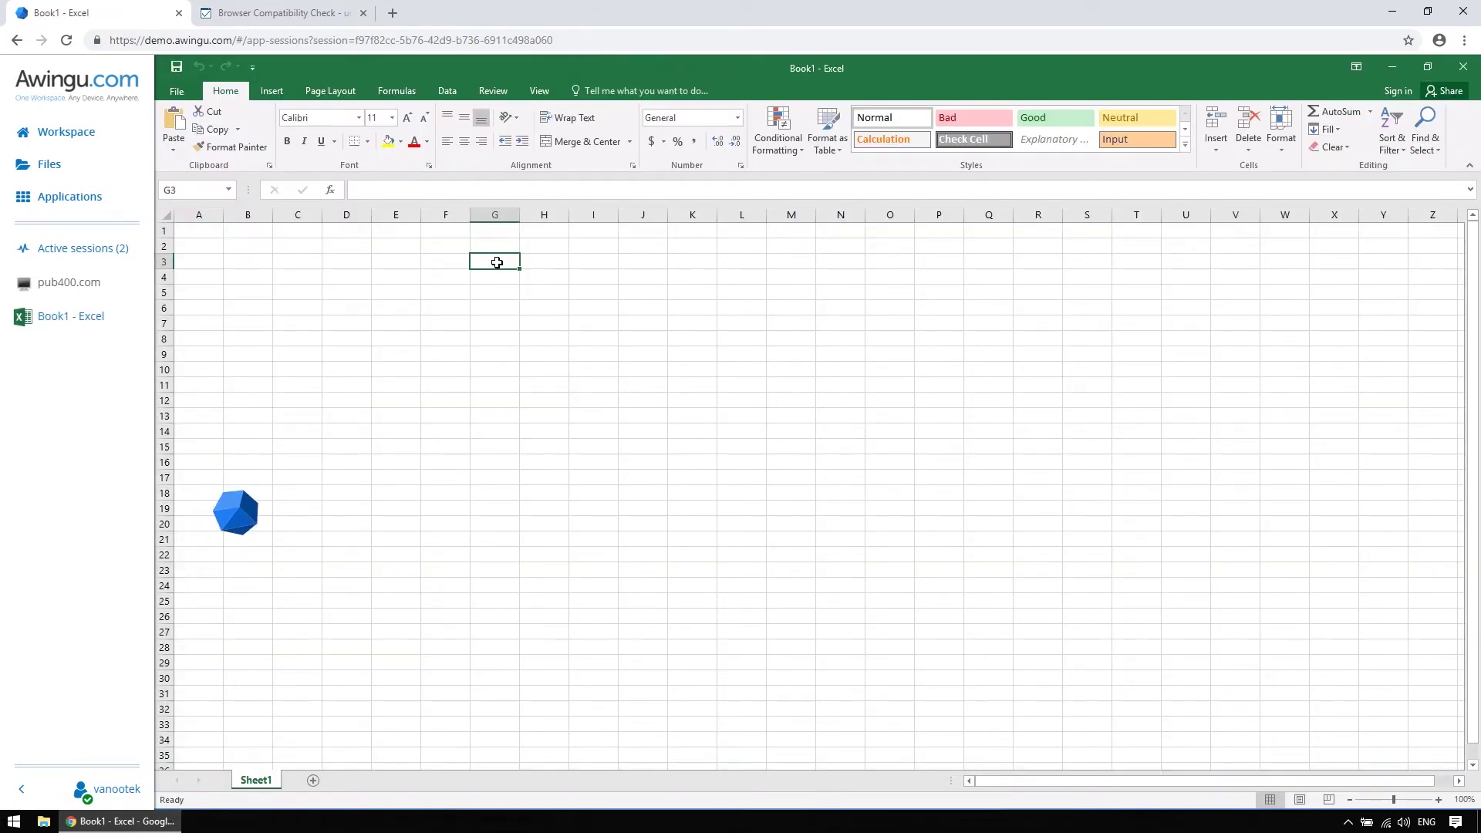
pyautogui.write('123')
pyautogui.press('Return')
pyautogui.write('12345')
# Style G3:G4 as Bad and enter =SUM(G3:G4) in G5, giving 12468
pyautogui.moveTo(497, 263); pyautogui.dragTo(496, 278)
pyautogui.click(969, 117)
pyautogui.click(495, 292)
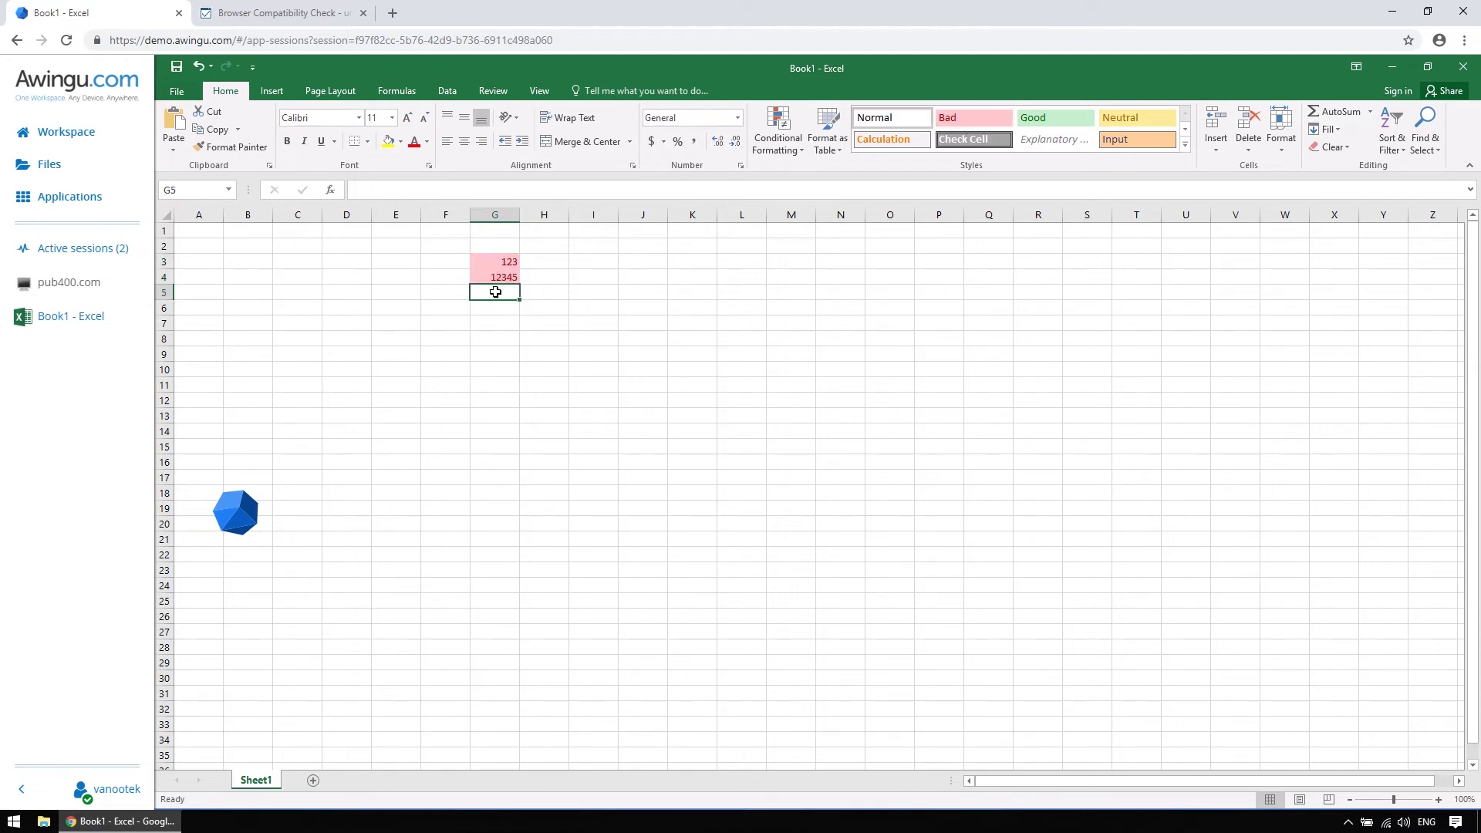
pyautogui.write('=sum(')
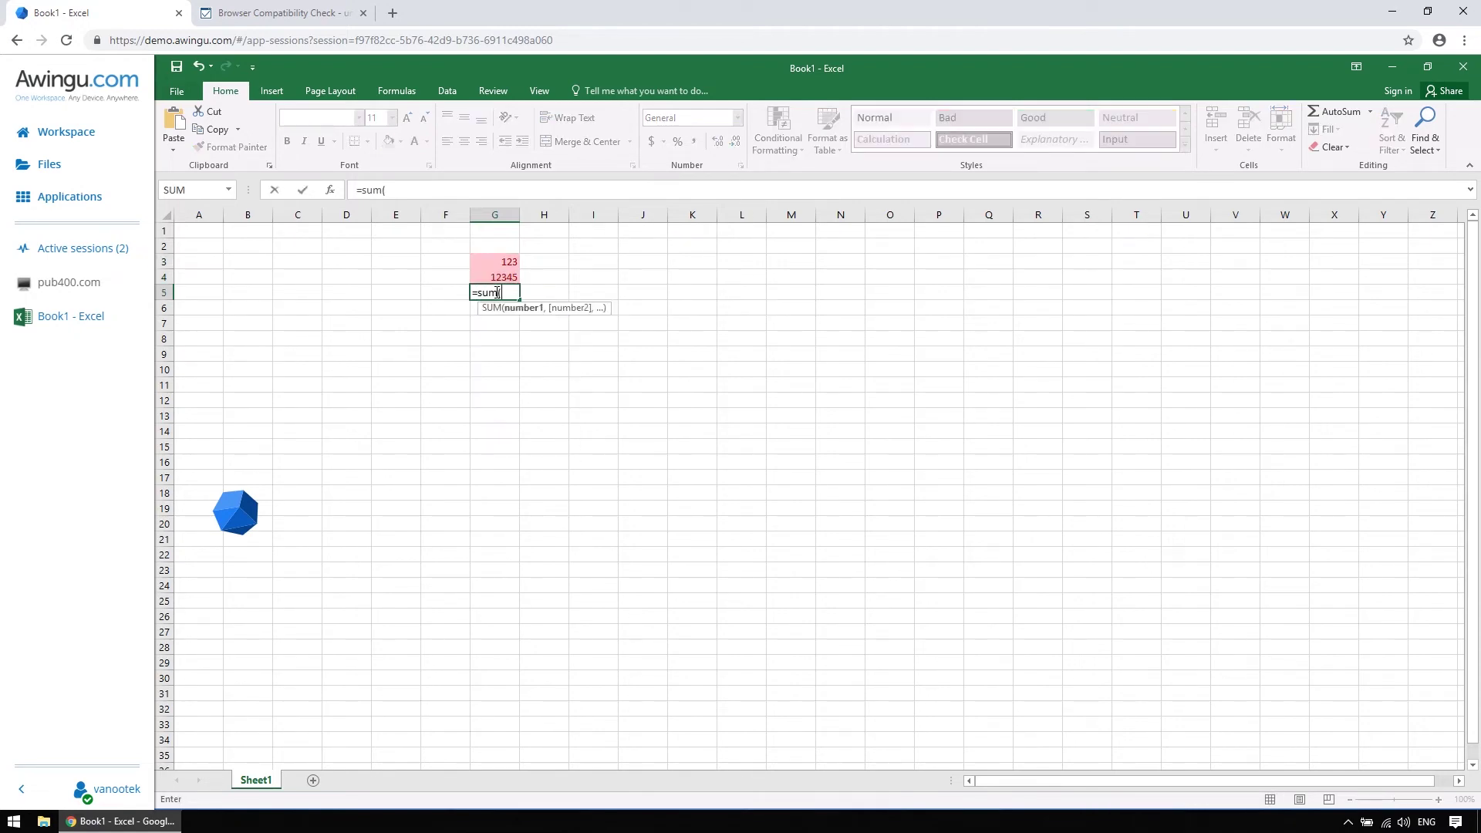
pyautogui.moveTo(494, 258); pyautogui.dragTo(493, 275)
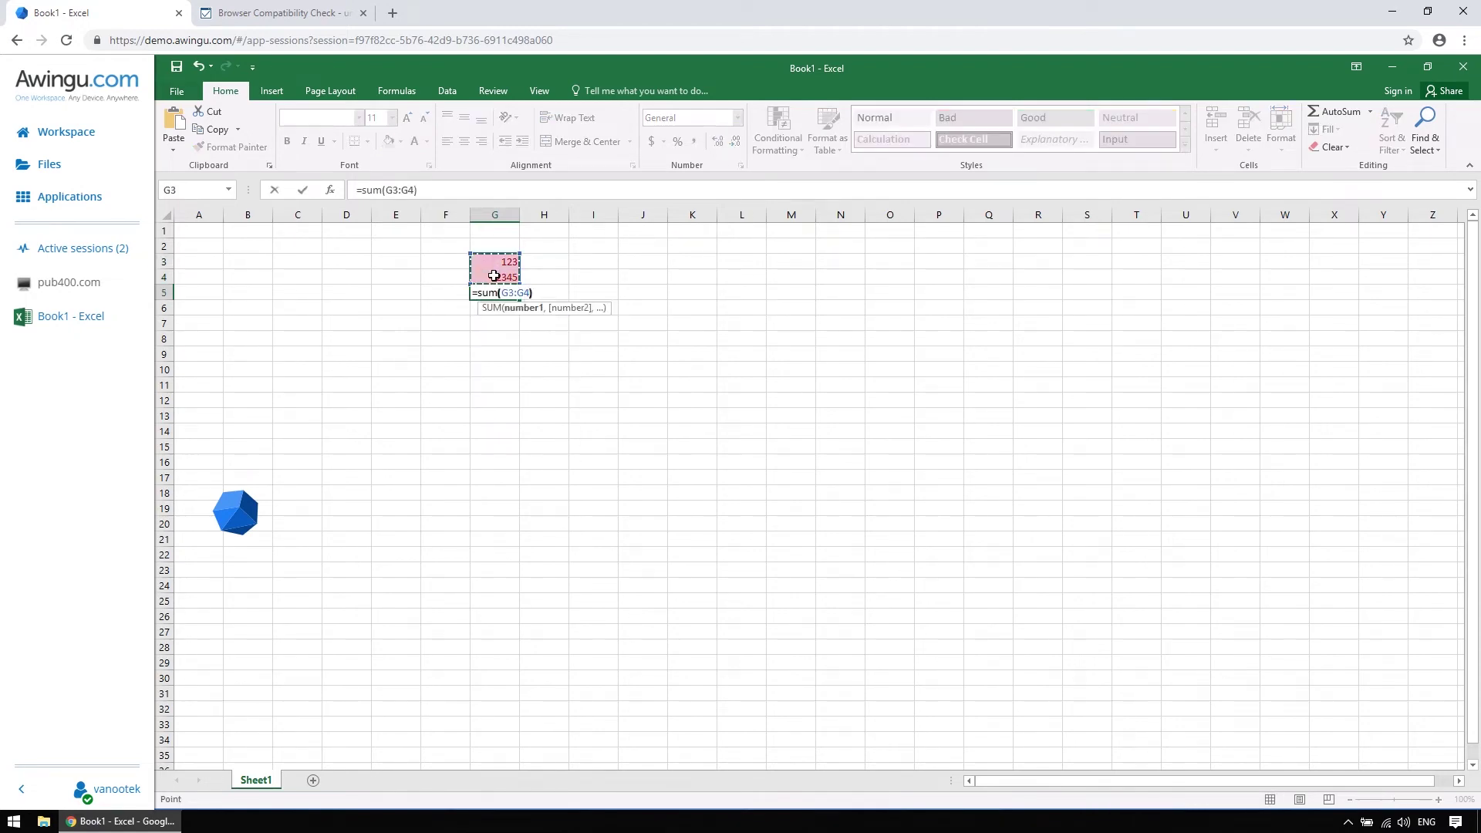
pyautogui.write(')')
pyautogui.press('Return')
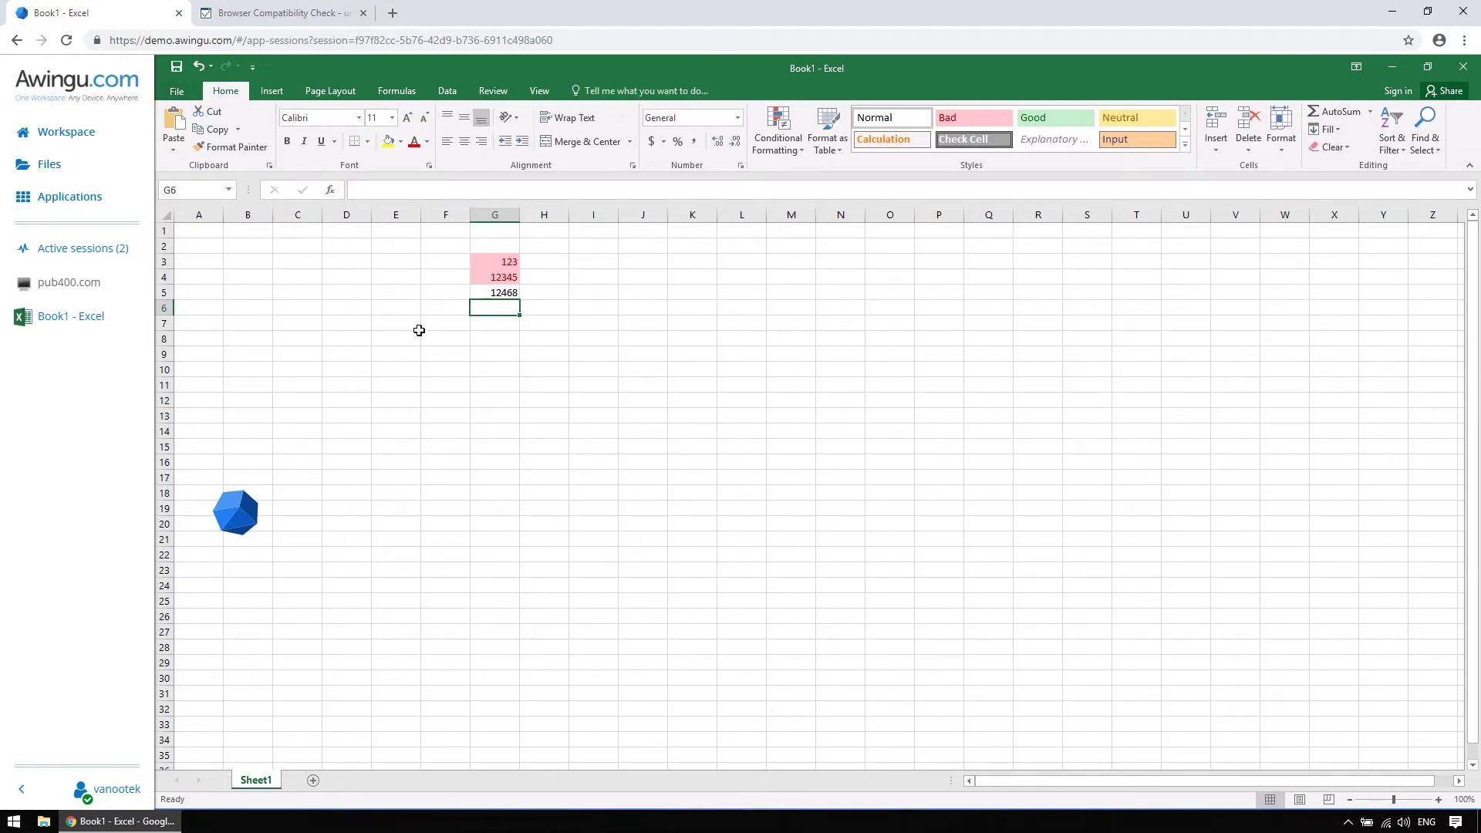
pyautogui.moveTo(245, 508)
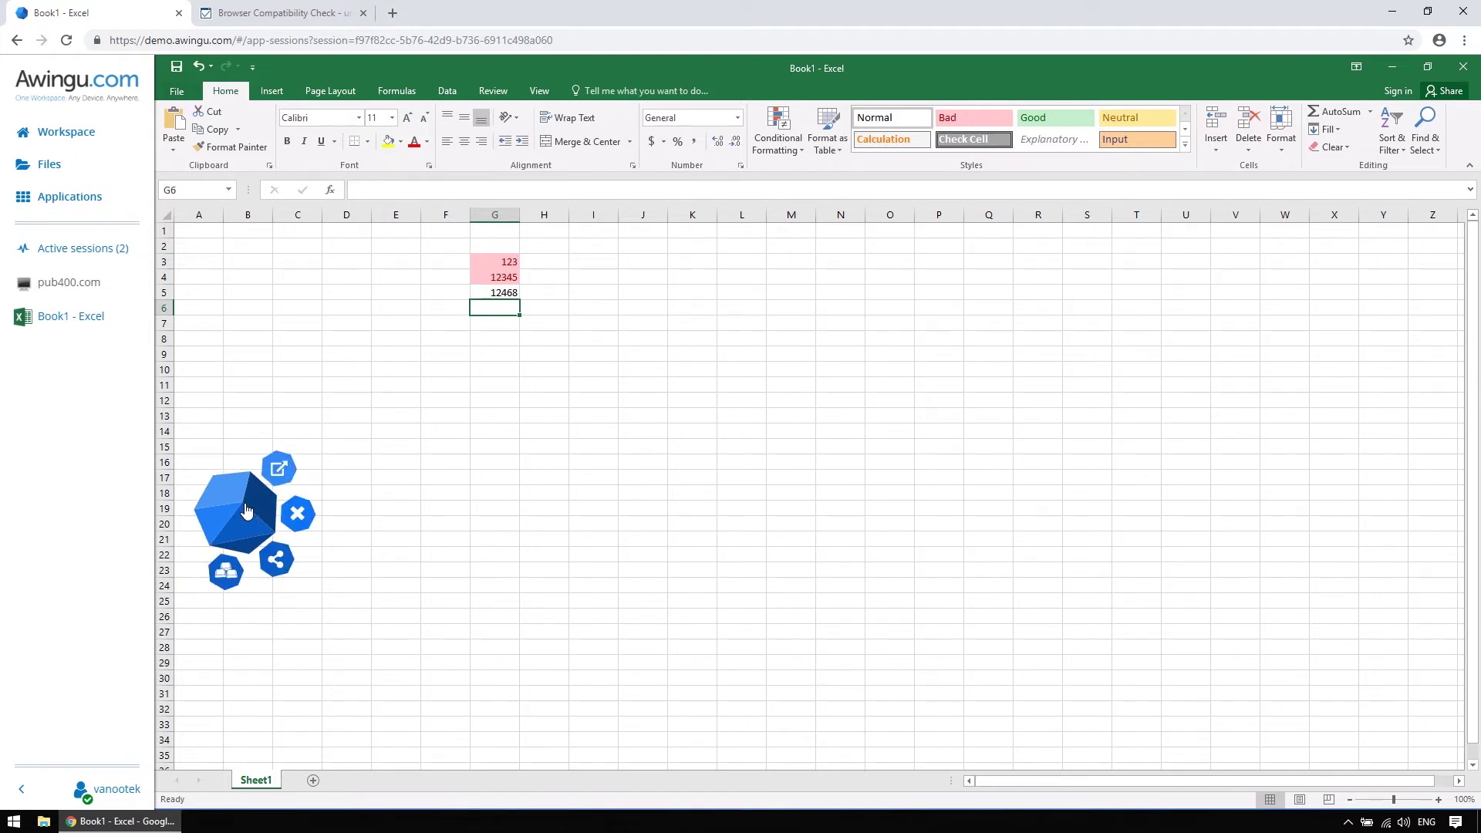
# Get the Excel session's share link with password protection off, then open an incognito window
pyautogui.click(272, 559)
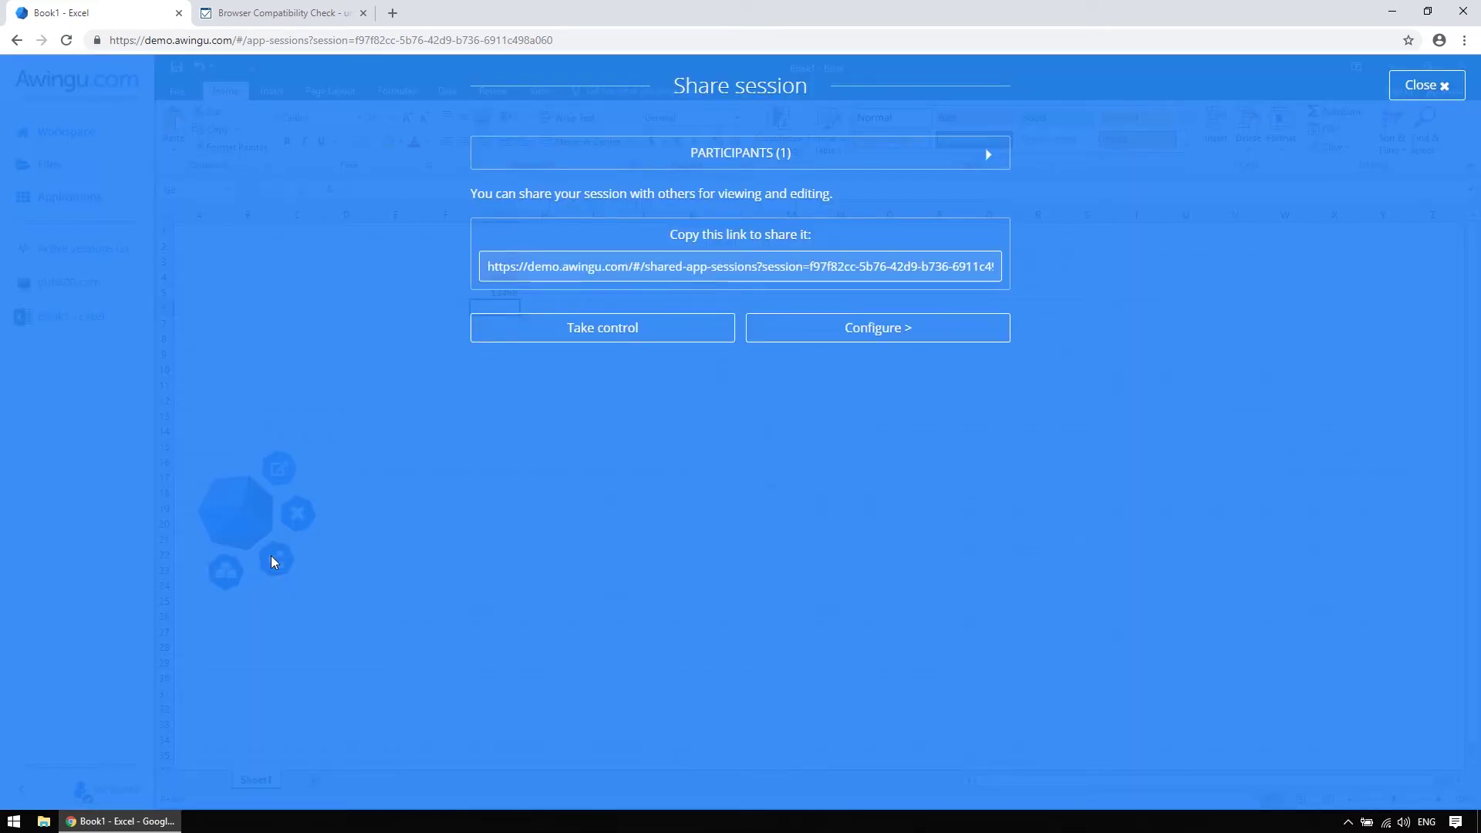
pyautogui.click(765, 333)
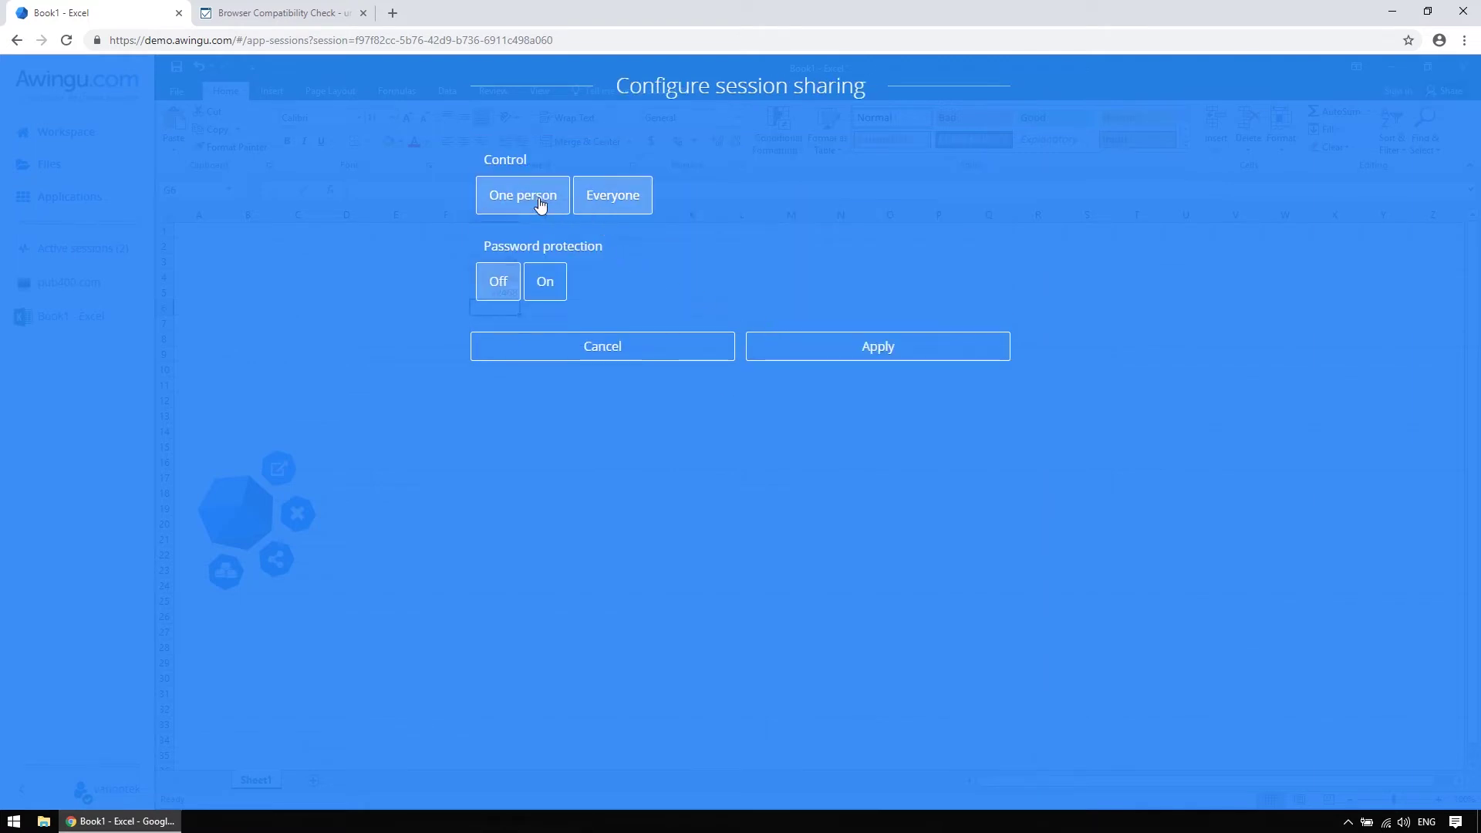
pyautogui.click(537, 293)
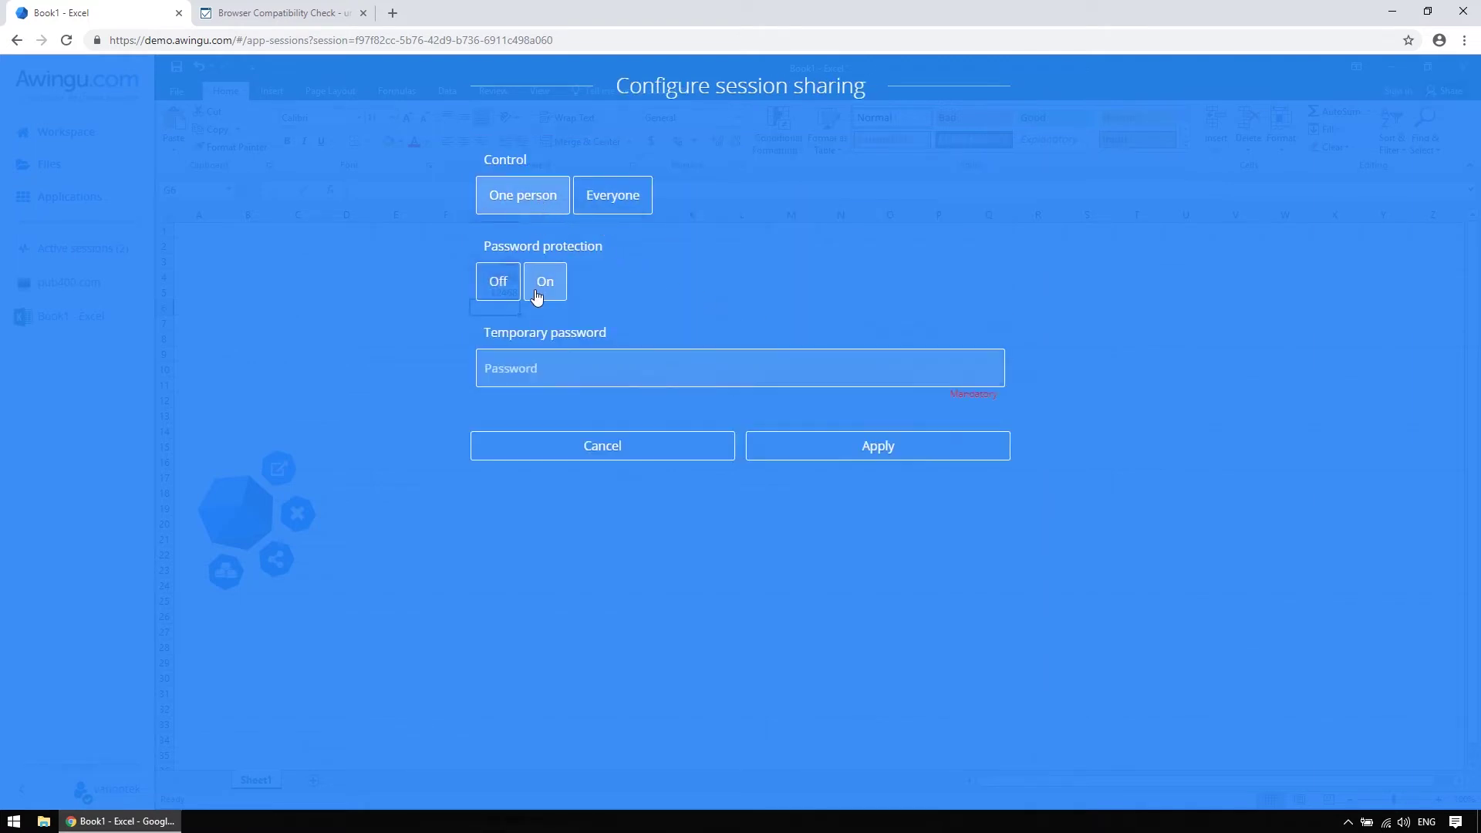
pyautogui.click(490, 297)
pyautogui.click(795, 352)
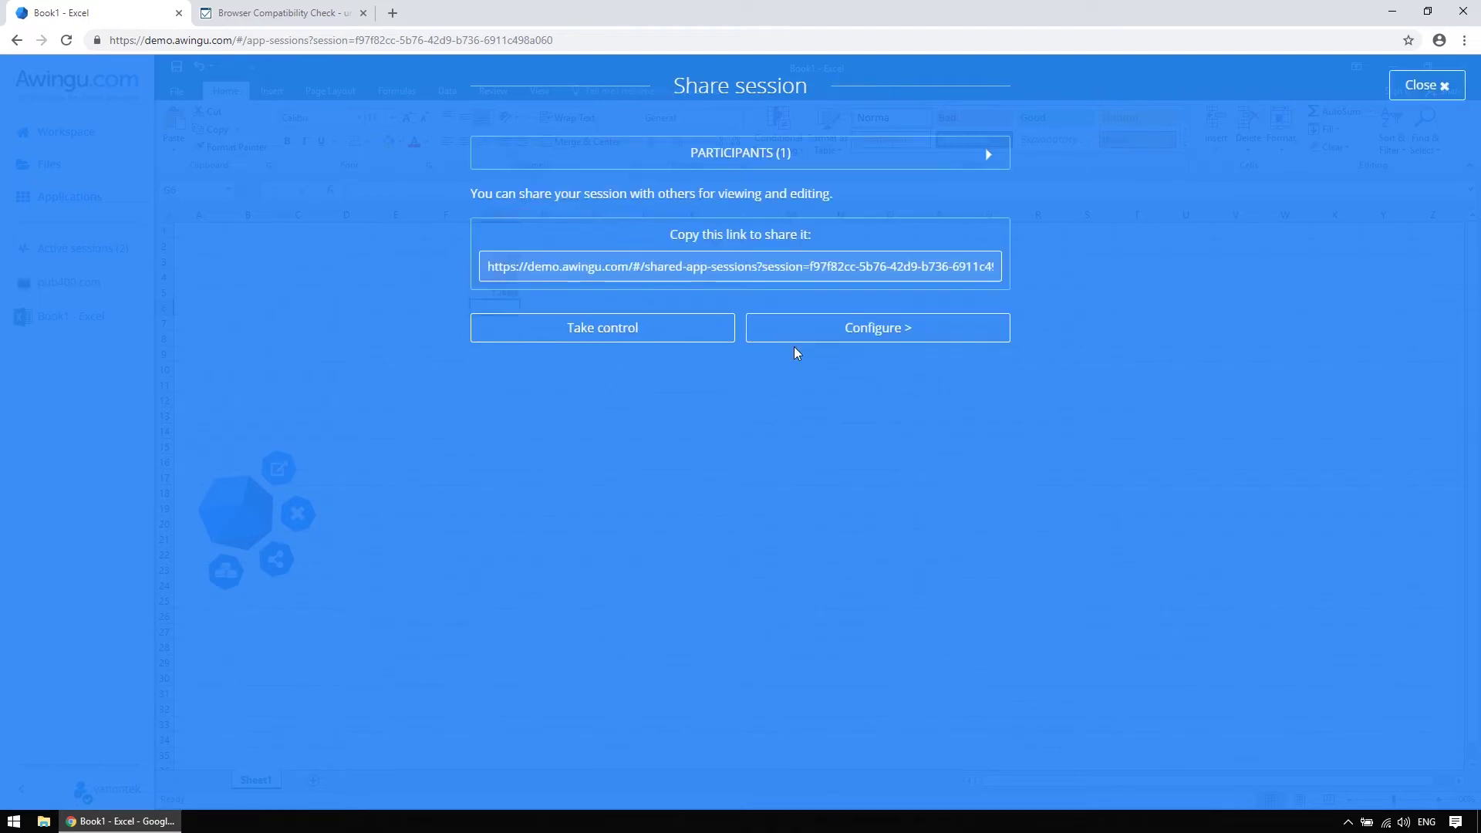
pyautogui.click(739, 254)
pyautogui.hotkey('ctrl', 'c')
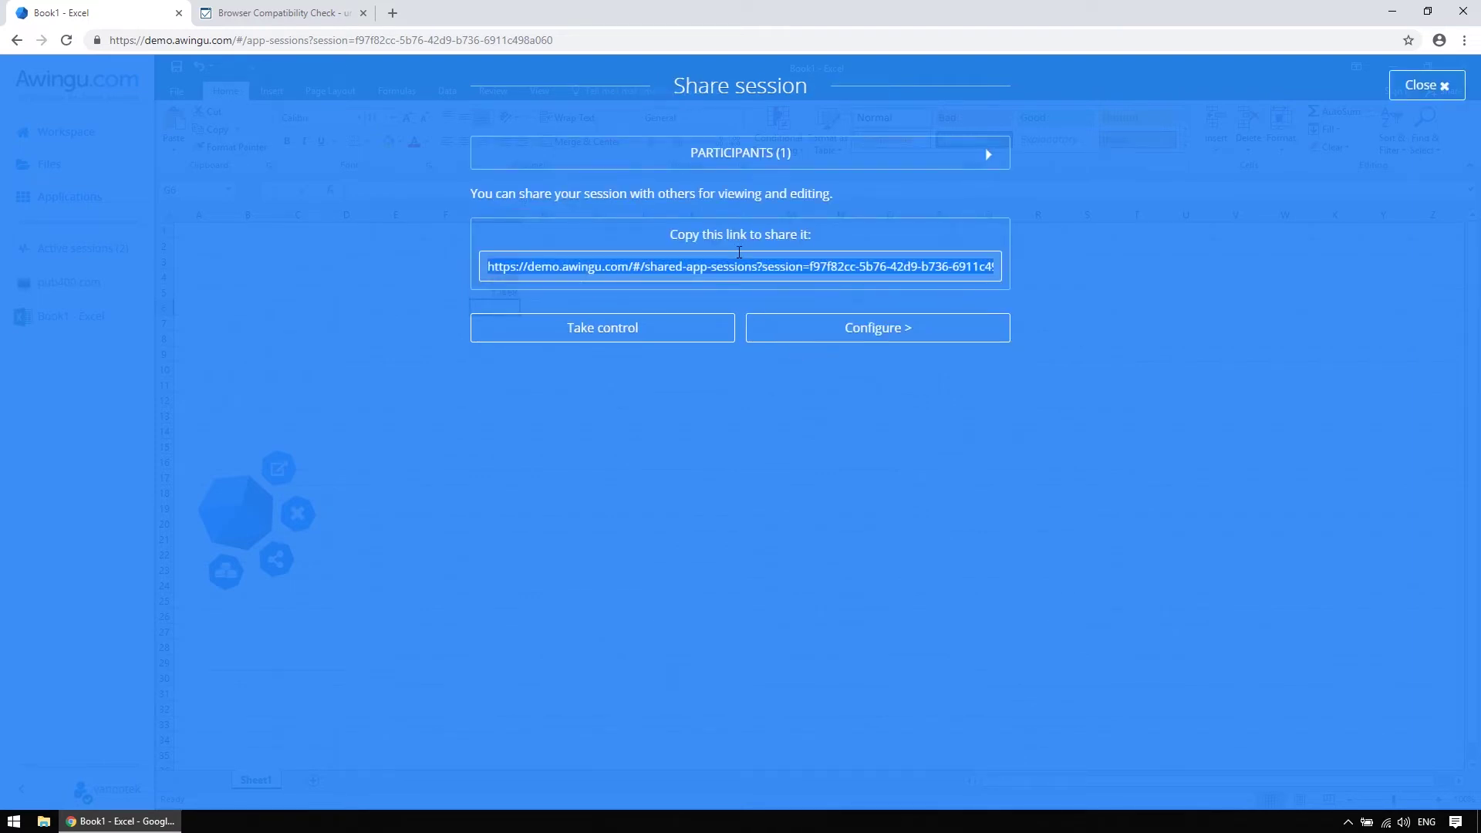
pyautogui.click(1465, 43)
# Dock a new private window on the right and widen the Excel session window on the left
pyautogui.click(1401, 102)
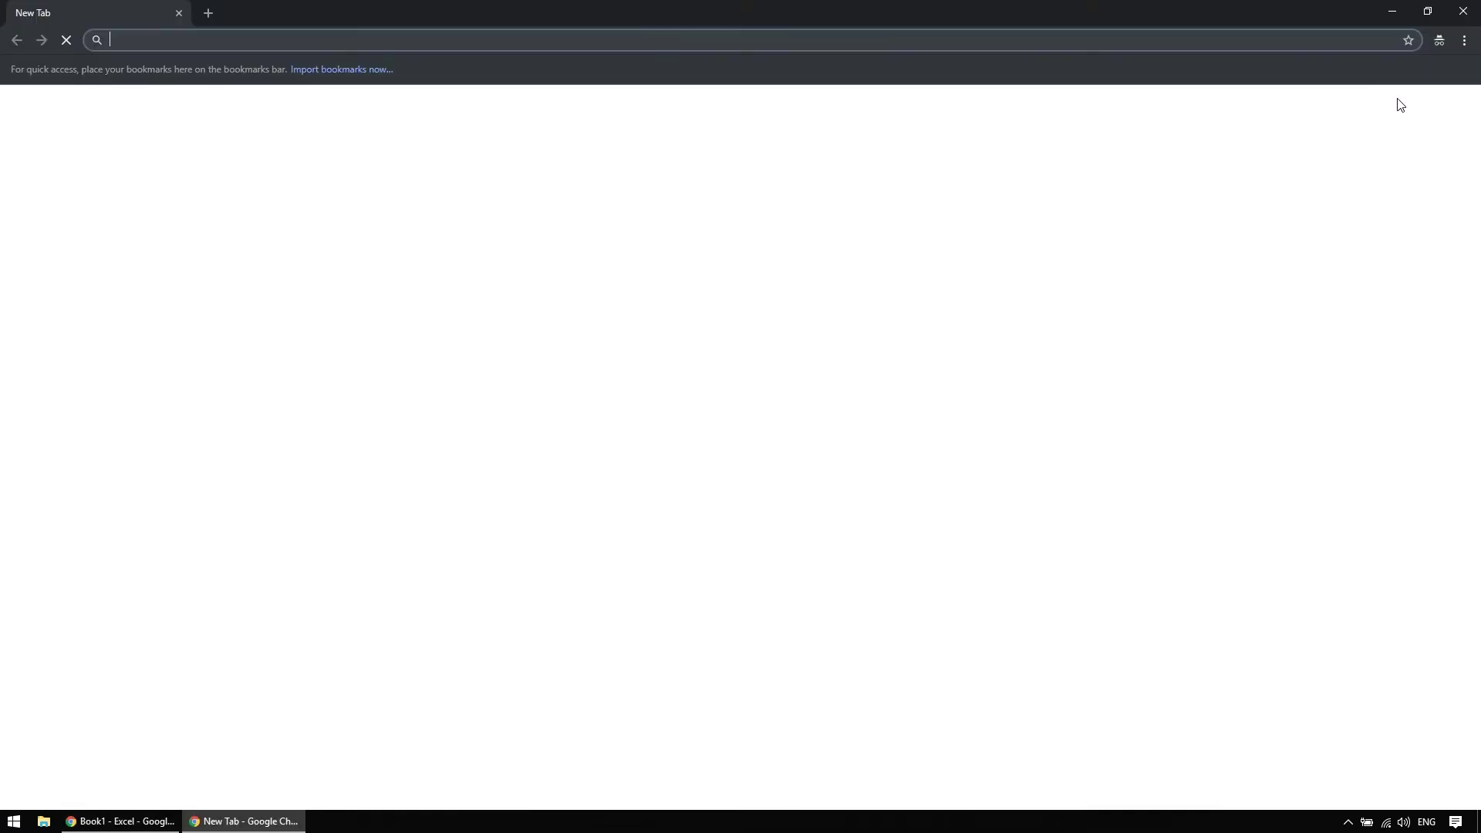
pyautogui.moveTo(771, 13); pyautogui.dragTo(1477, 289)
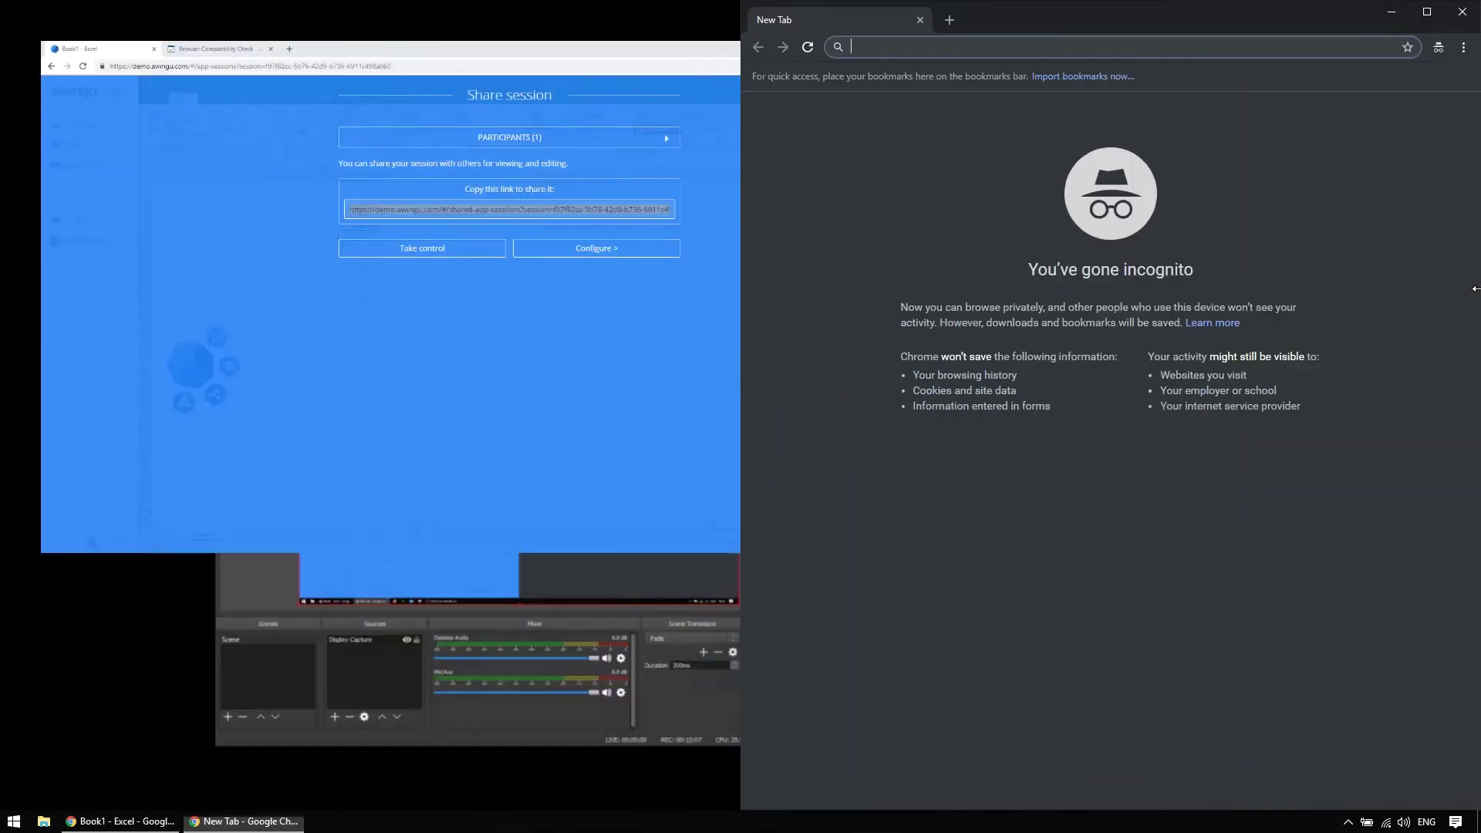
pyautogui.click(619, 242)
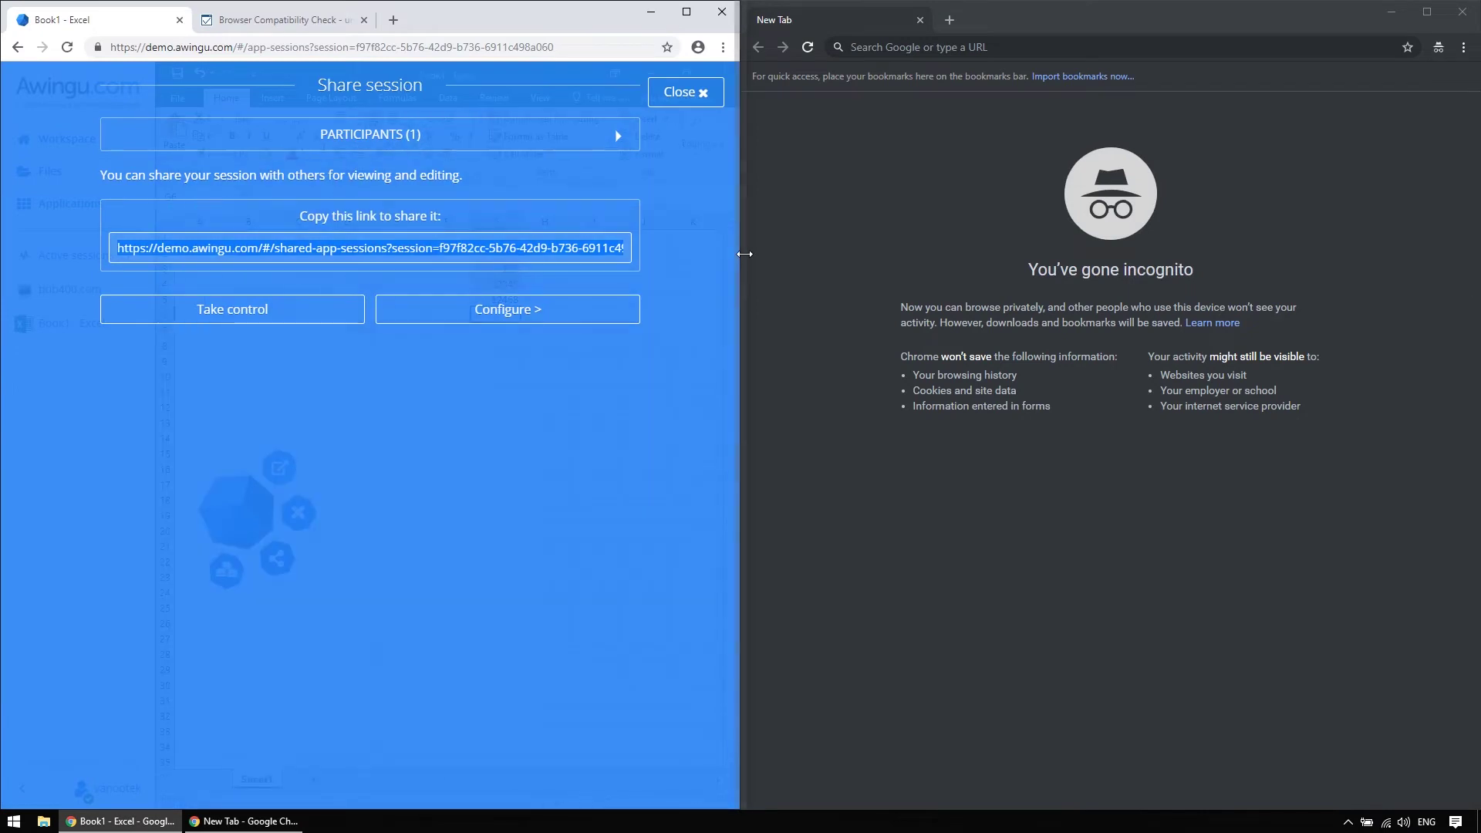
pyautogui.moveTo(745, 254); pyautogui.dragTo(875, 251)
pyautogui.click(848, 92)
# Load the copied share link in the private window and join the session as 'Guest'
pyautogui.click(995, 42)
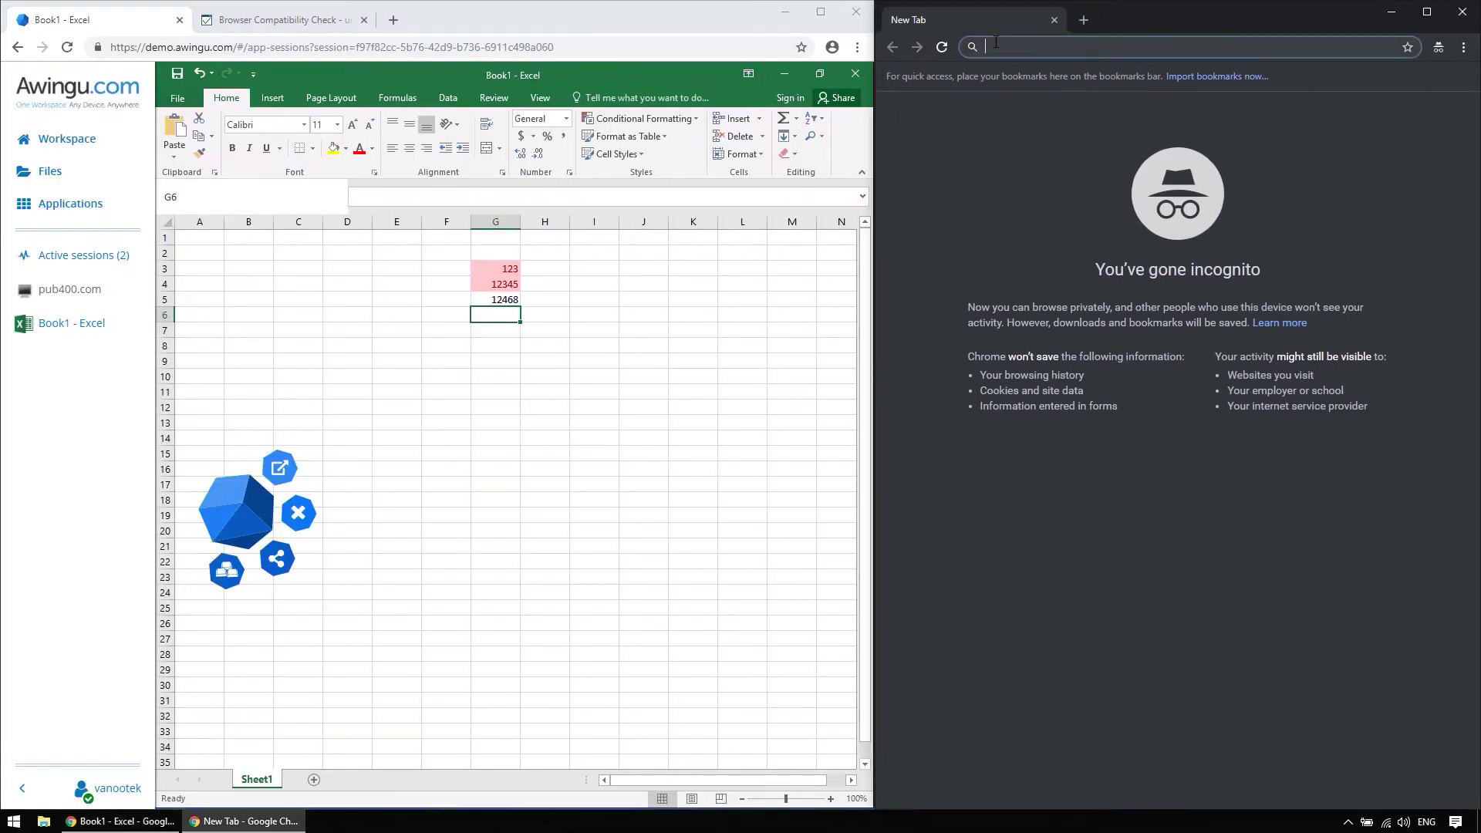
pyautogui.hotkey('ctrl', 'v')
pyautogui.press('Return')
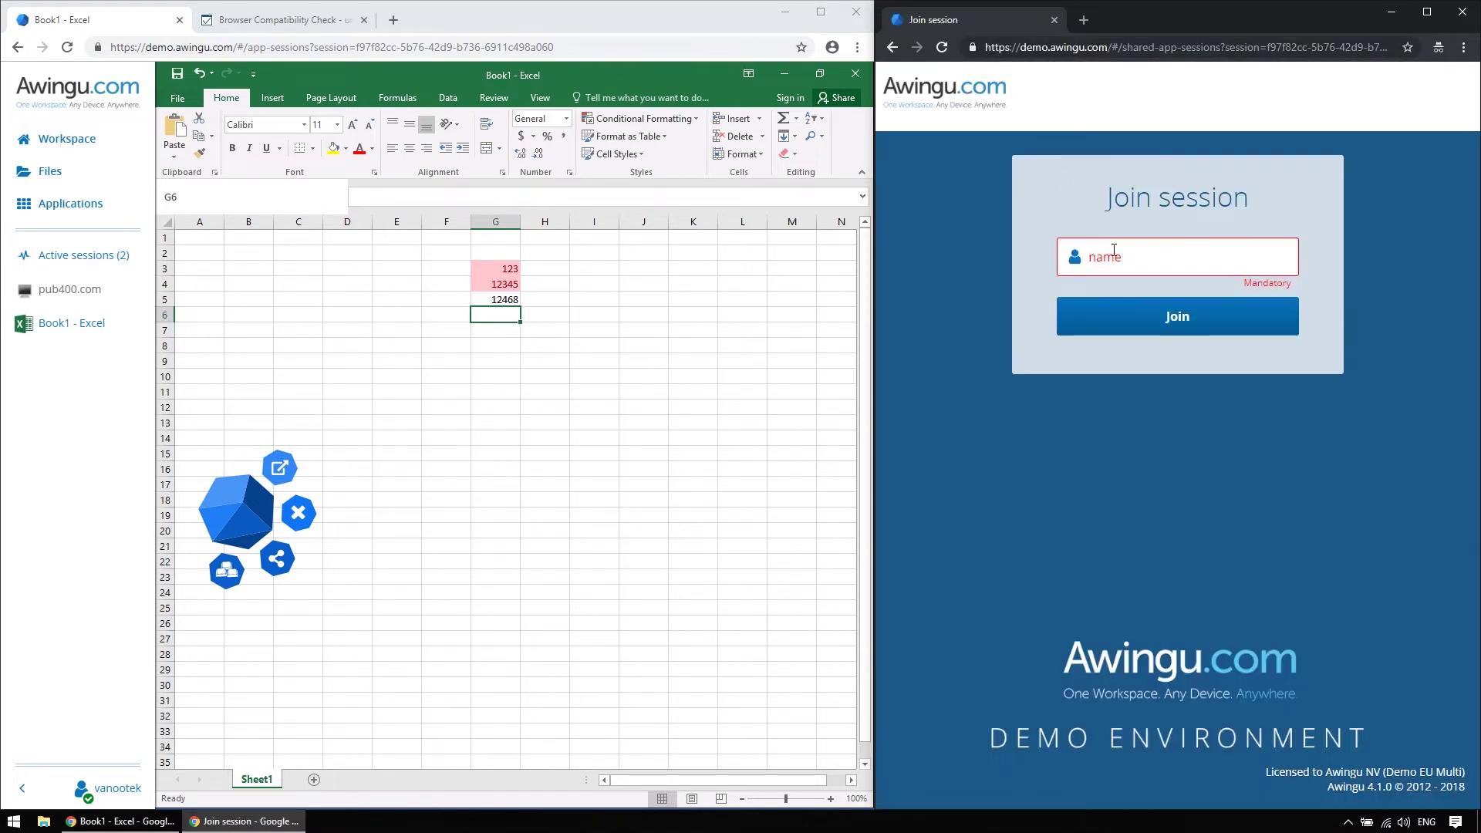
pyautogui.click(1114, 251)
pyautogui.write('Guest')
pyautogui.press('Return')
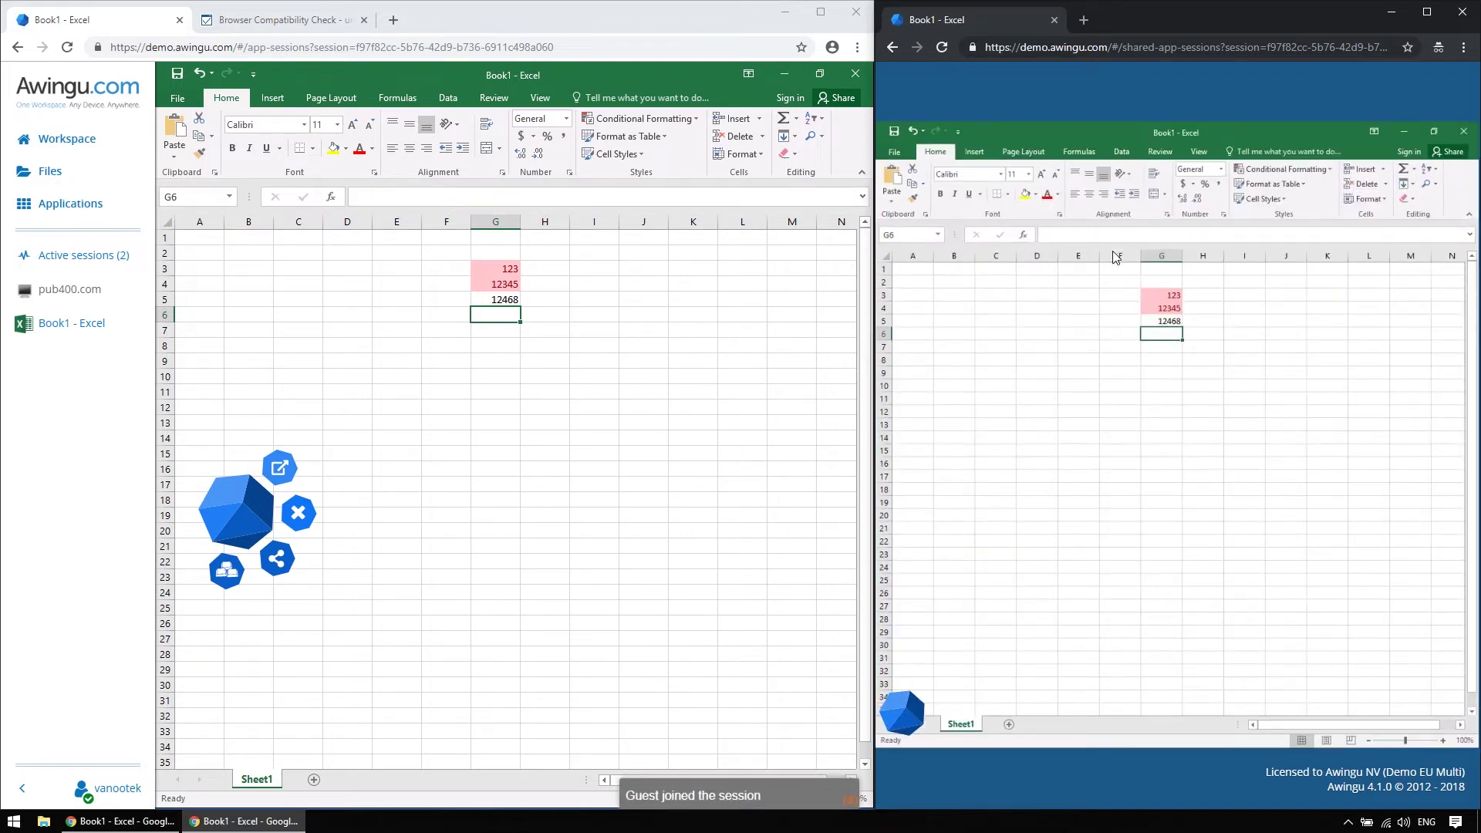
# Enter TESTING into cell E4 of the shared workbook
pyautogui.click(591, 304)
pyautogui.click(545, 376)
pyautogui.click(411, 406)
pyautogui.click(389, 290)
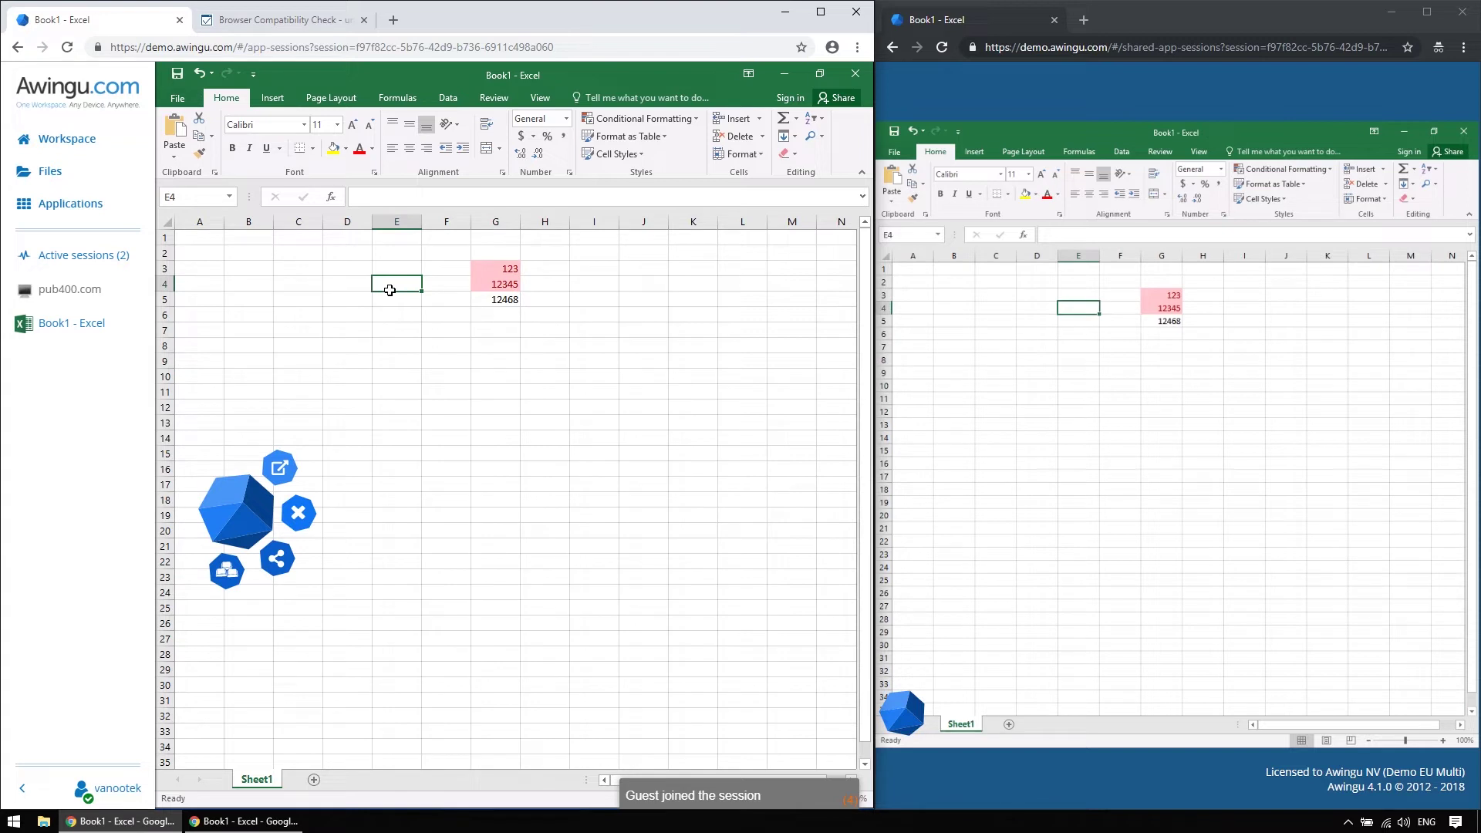
pyautogui.write('TESTING')
pyautogui.press('Return')
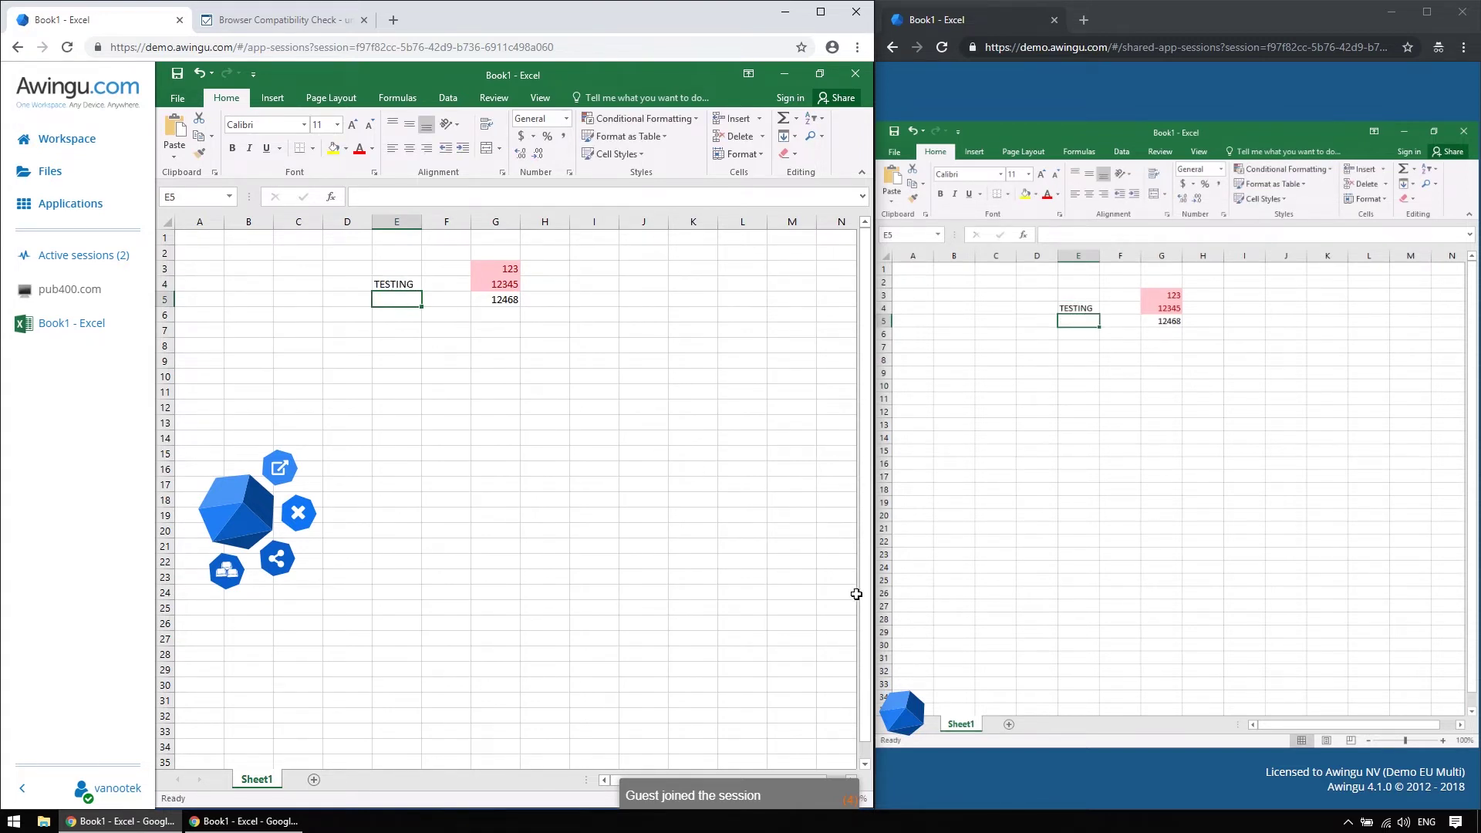
# Request control from the guest window, grant it on the host, then select D9 and D13 as guest
pyautogui.click(912, 696)
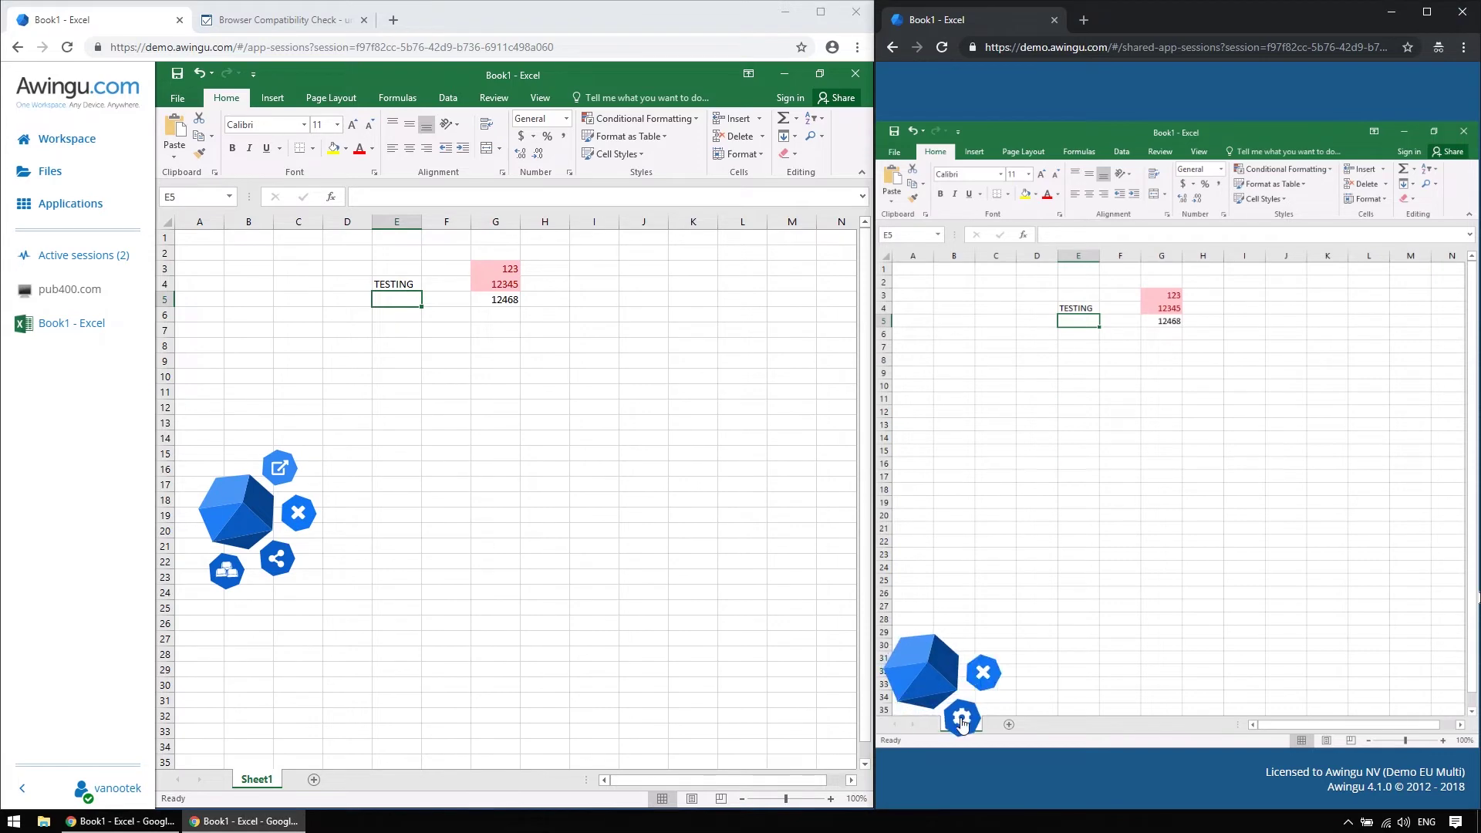
pyautogui.click(961, 720)
pyautogui.click(1037, 193)
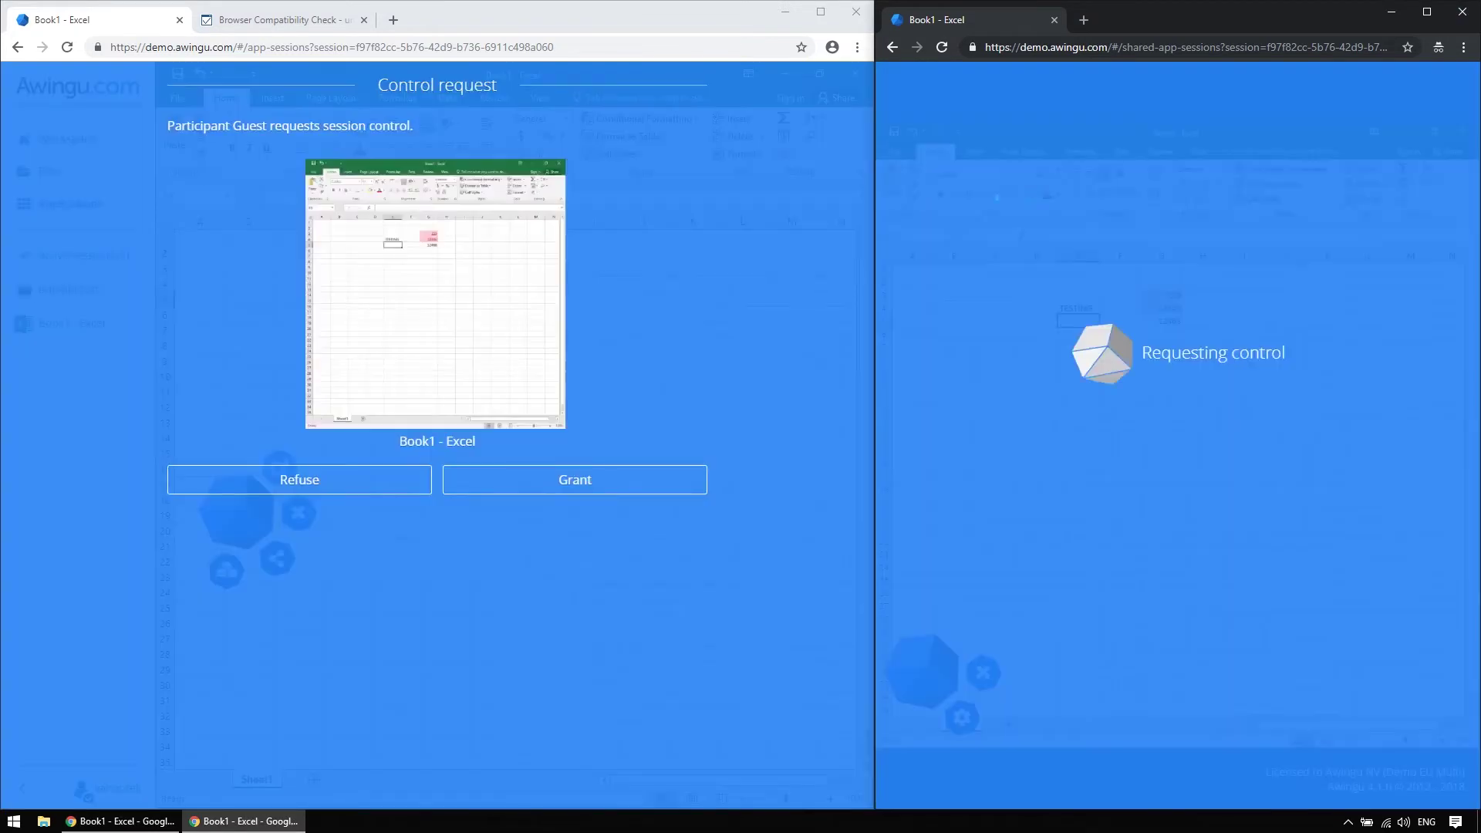
pyautogui.click(468, 492)
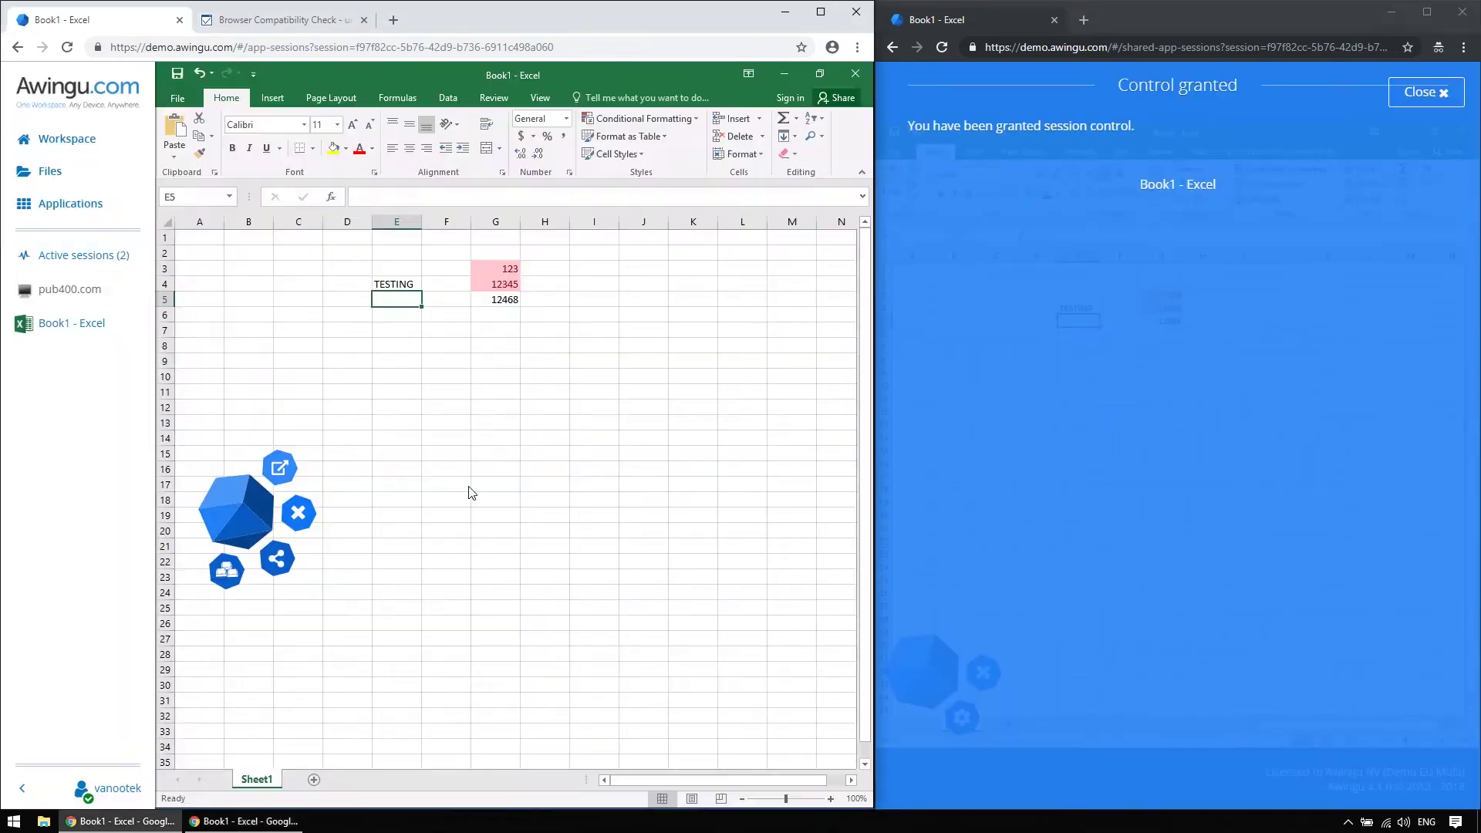
pyautogui.click(1426, 92)
pyautogui.click(1049, 371)
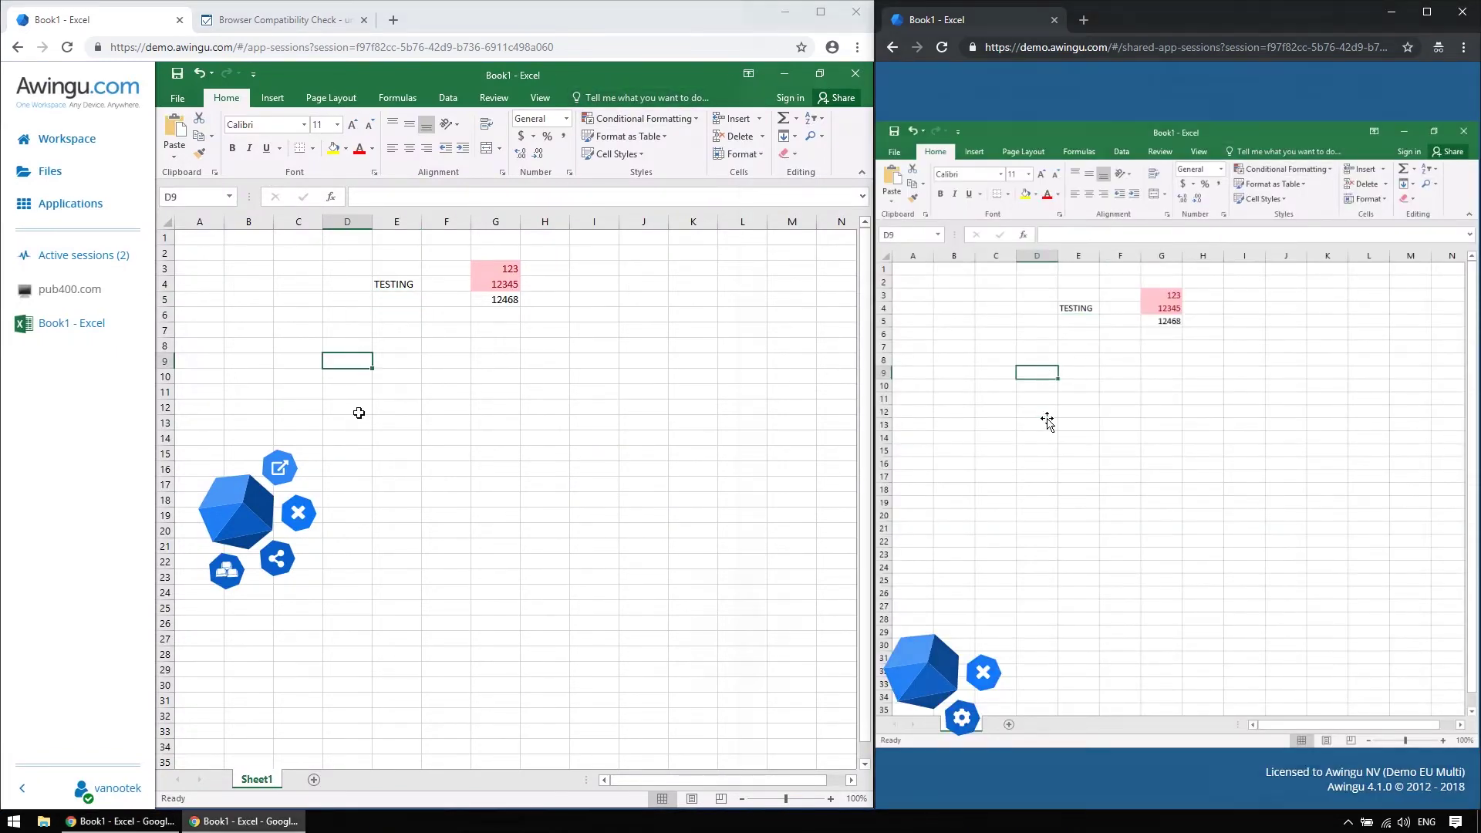
pyautogui.click(1048, 422)
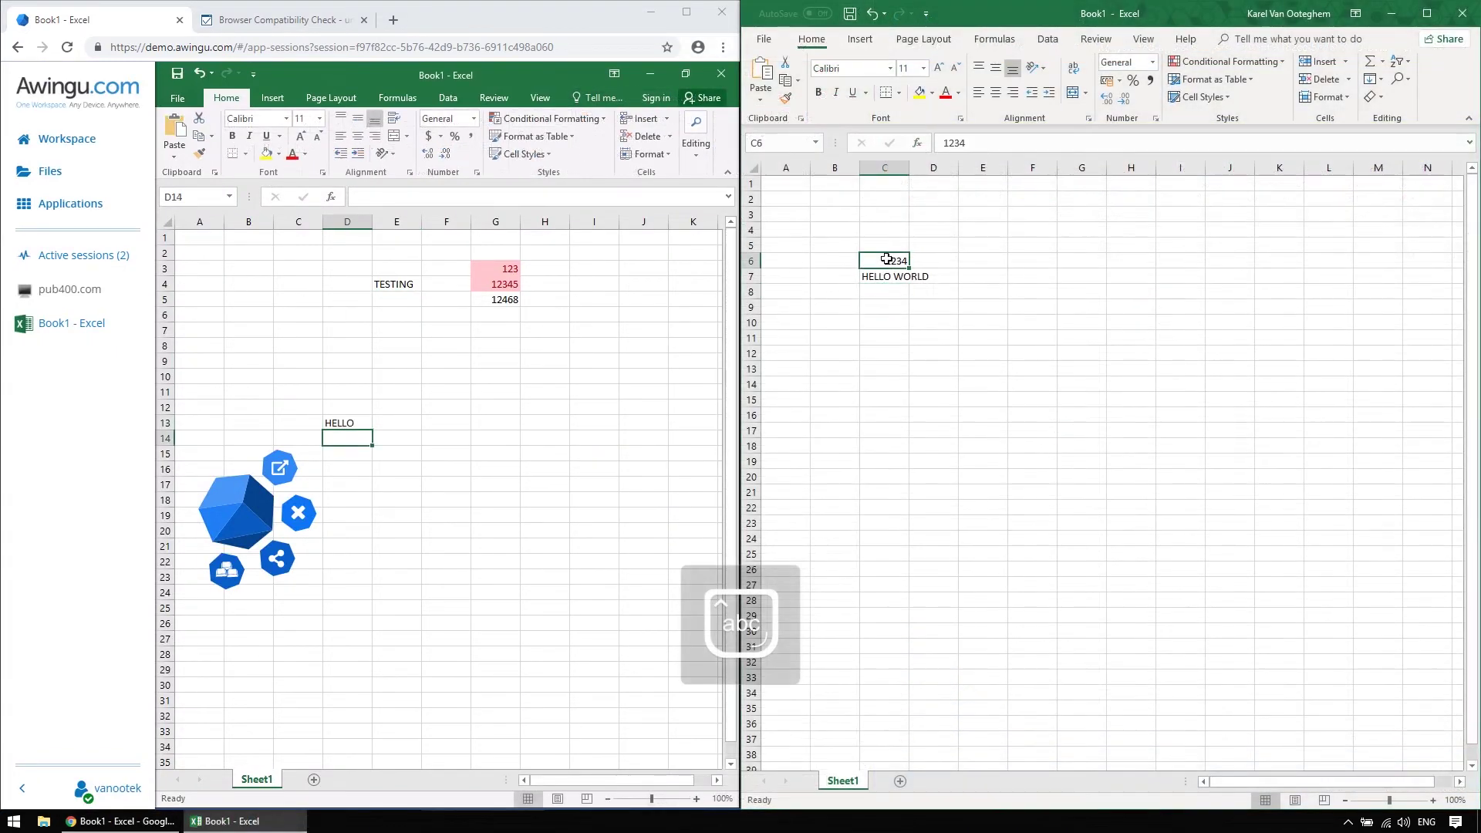
# Copy the 1234 and HELLO WORLD cells from local Excel and paste them at G11 remotely
pyautogui.moveTo(886, 260); pyautogui.dragTo(883, 274)
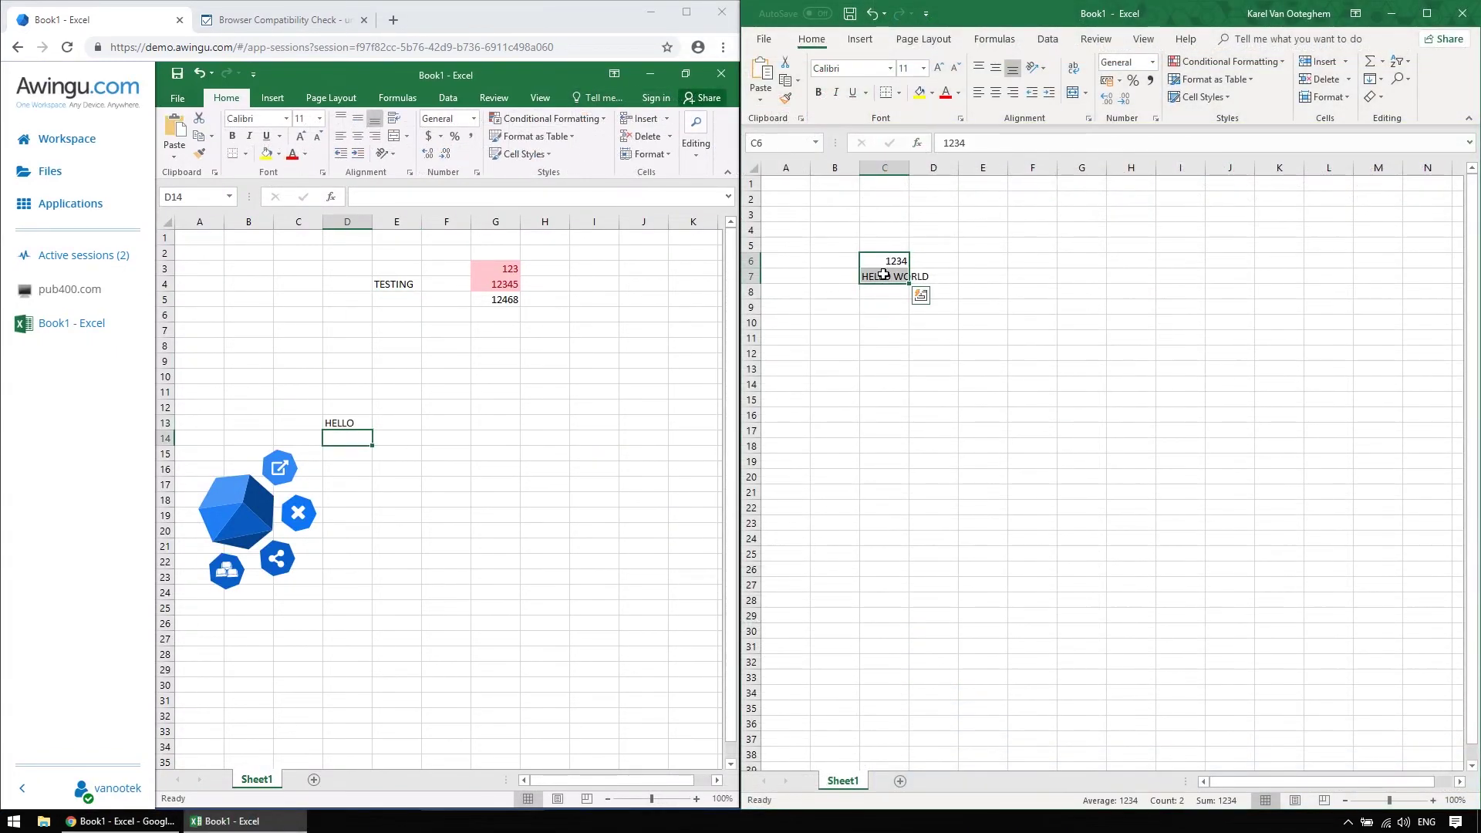
pyautogui.hotkey('ctrl', 'c')
pyautogui.click(506, 398)
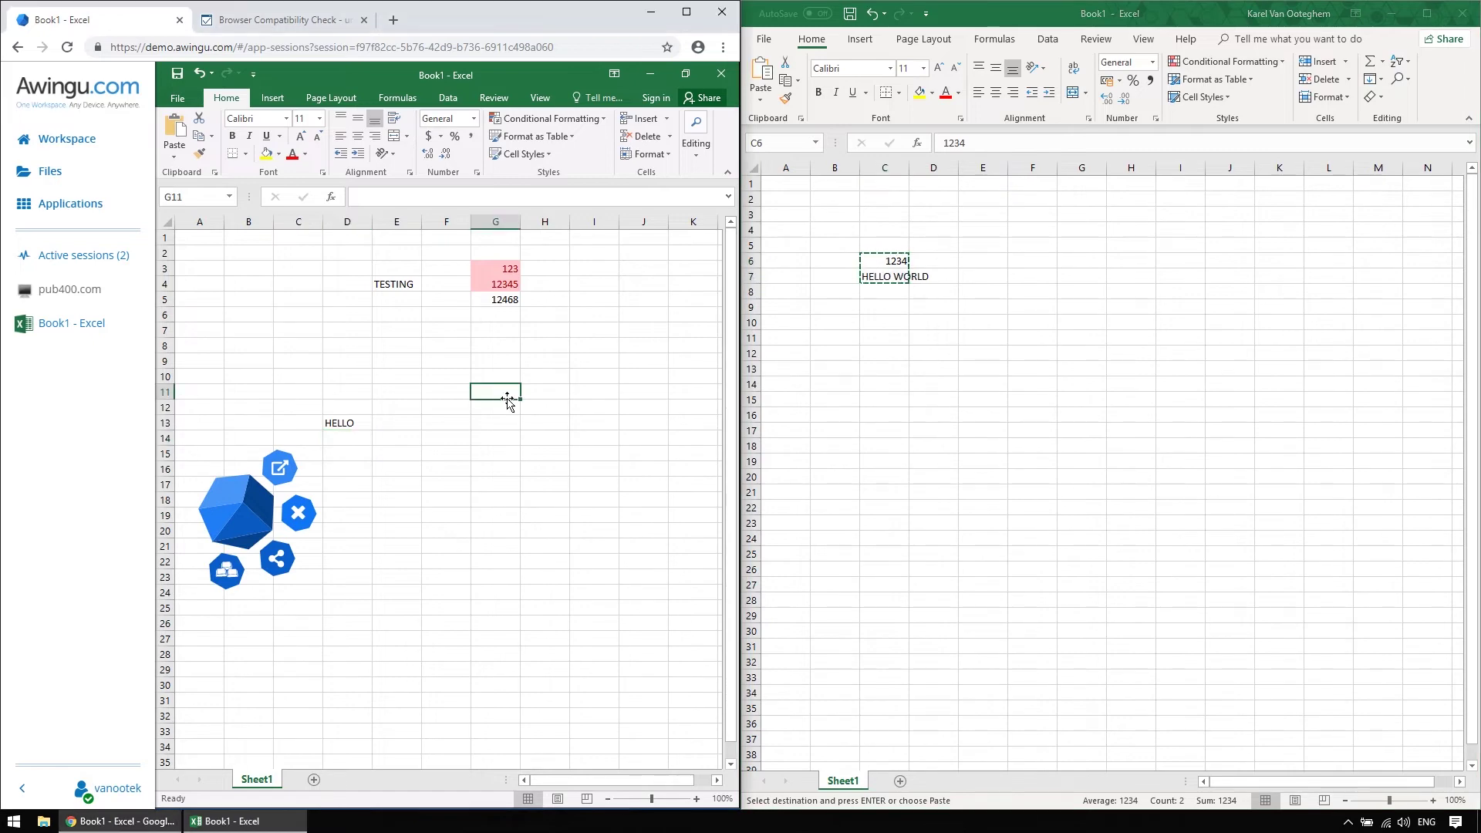
pyautogui.hotkey('ctrl', 'v')
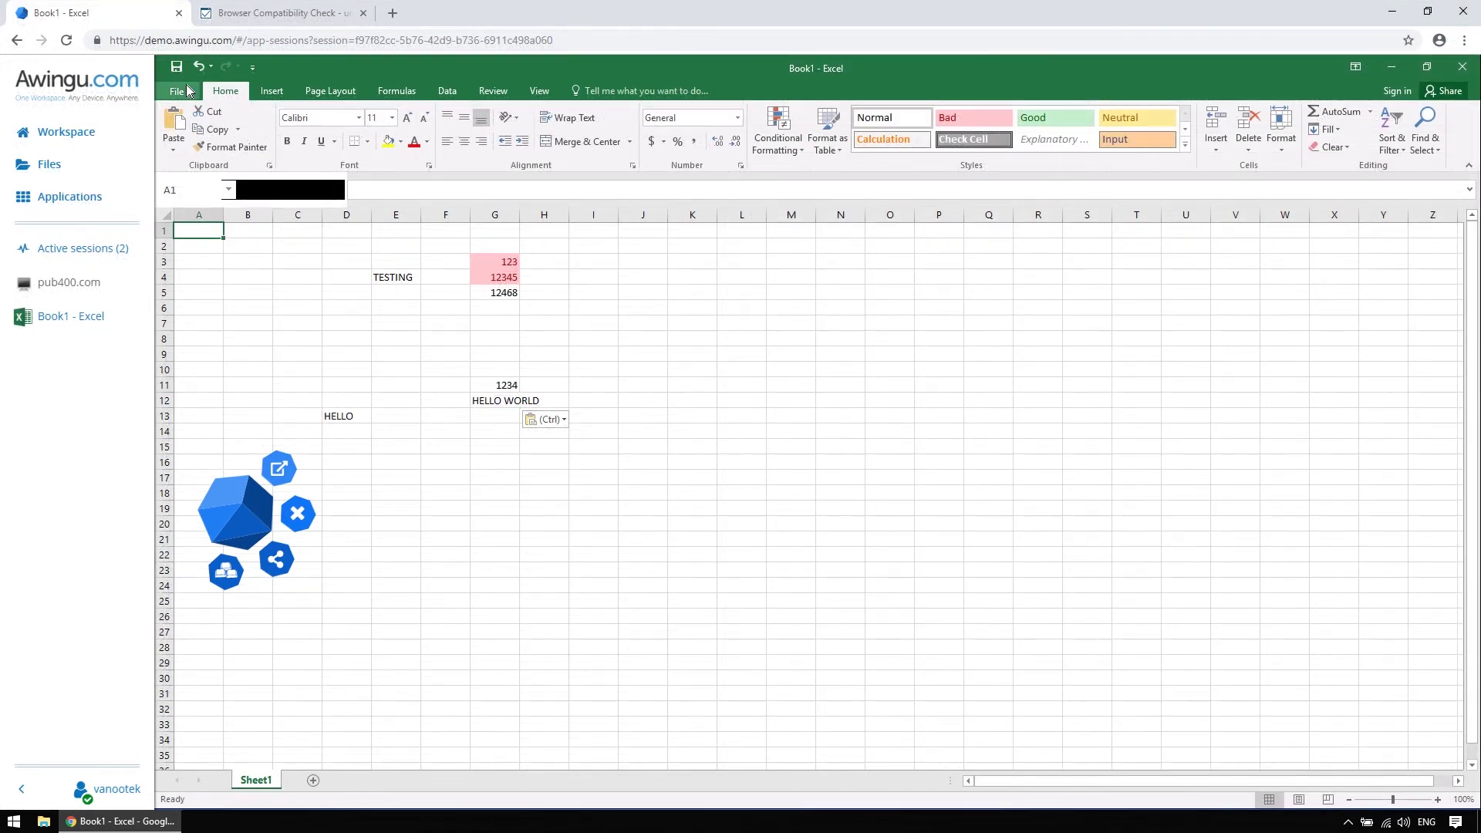
# Show the Excel print preview for the redirected virtual printer and move the Awingu cube aside
pyautogui.click(179, 91)
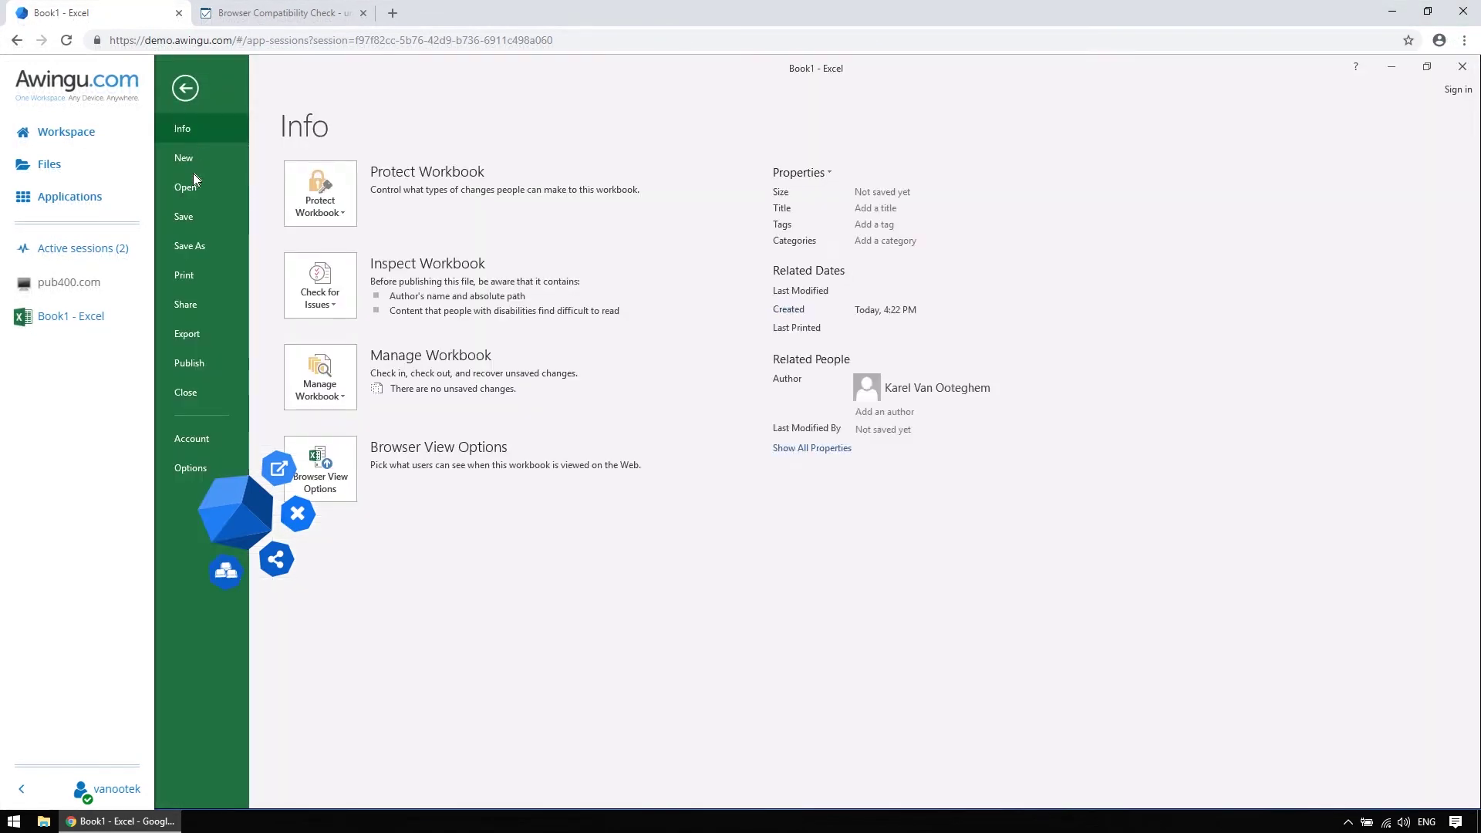
pyautogui.click(195, 275)
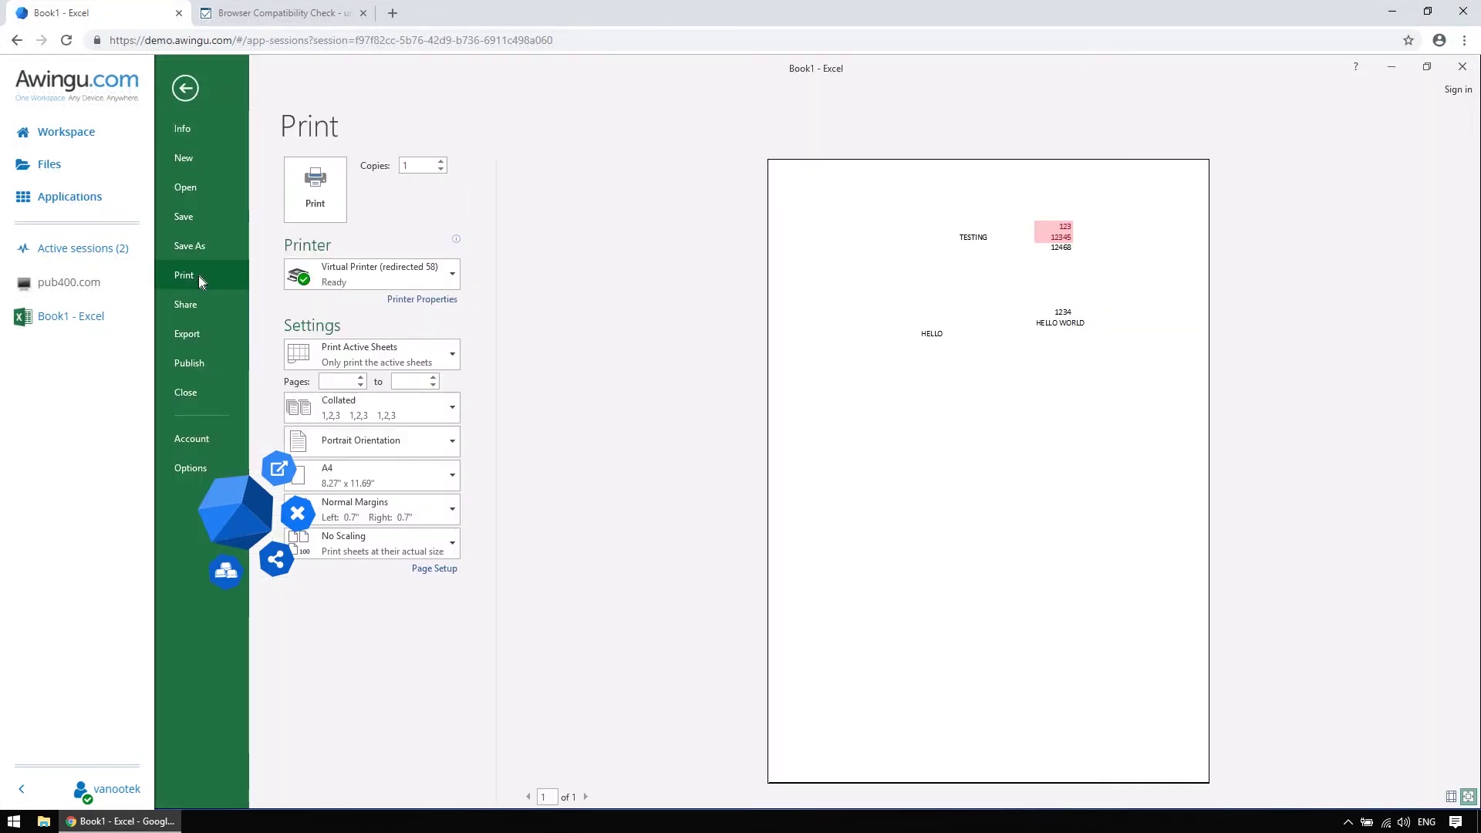
pyautogui.moveTo(233, 455); pyautogui.dragTo(213, 553)
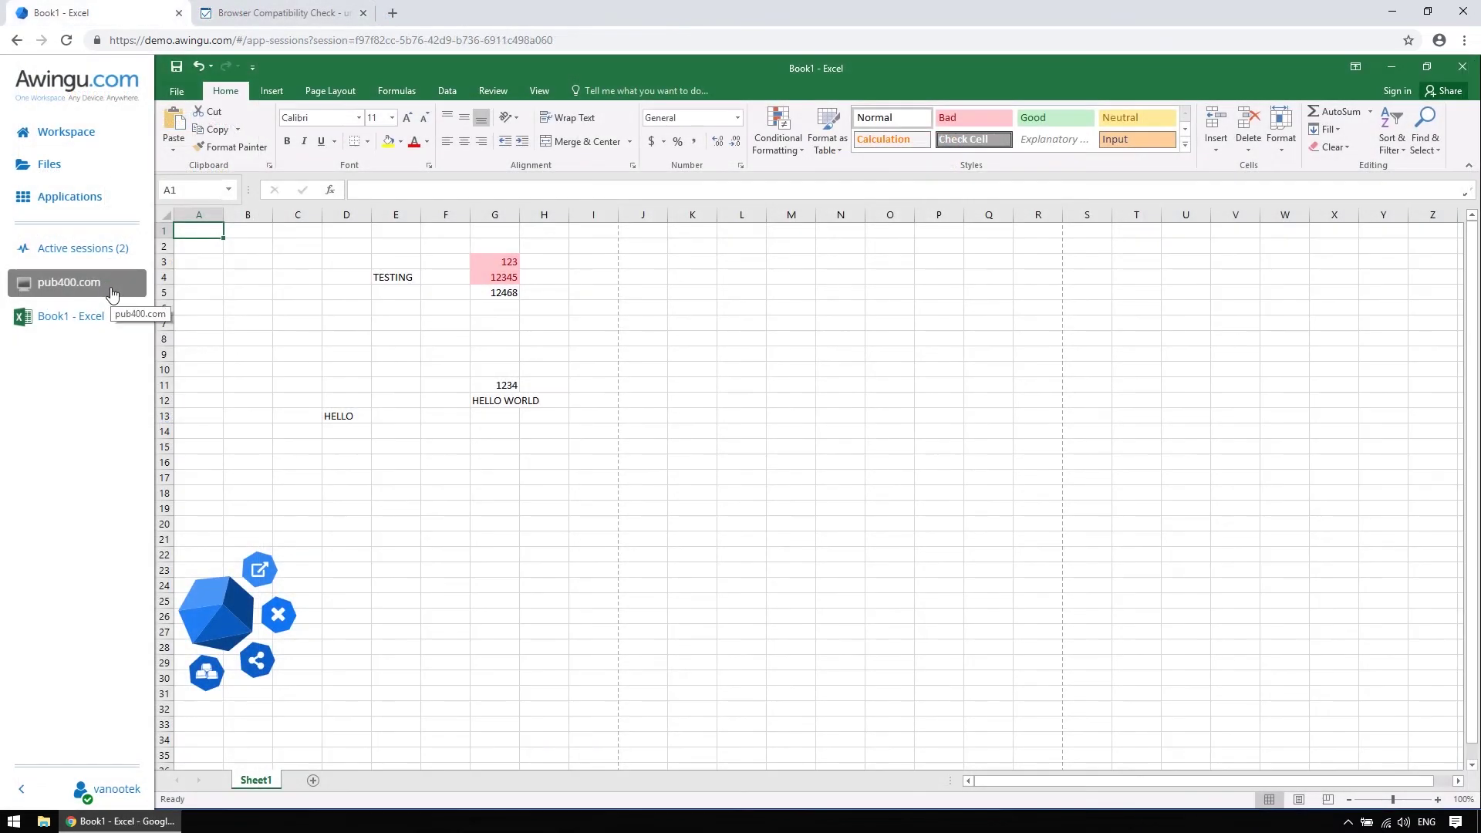
pyautogui.click(112, 291)
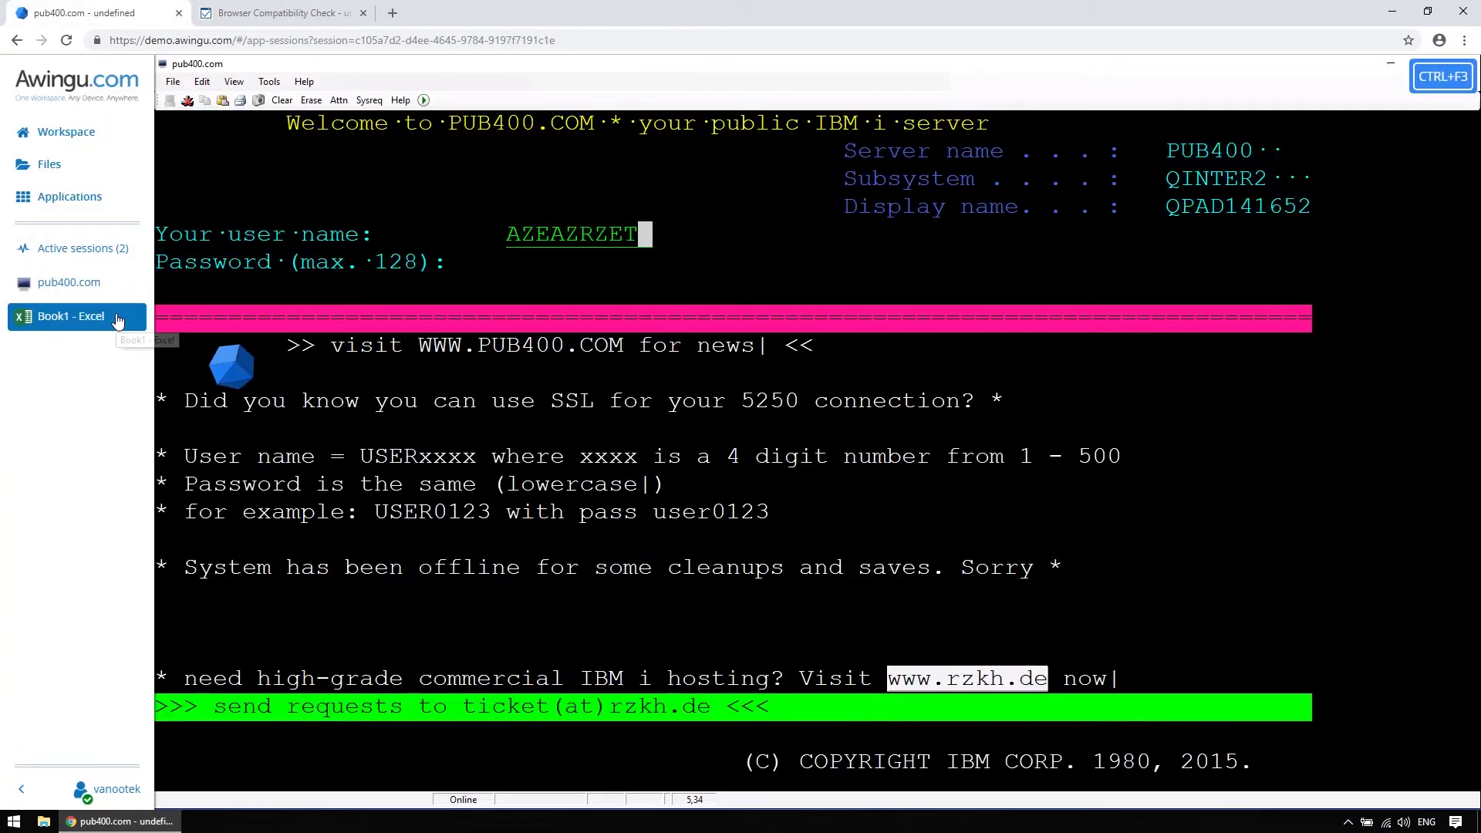
pyautogui.click(117, 318)
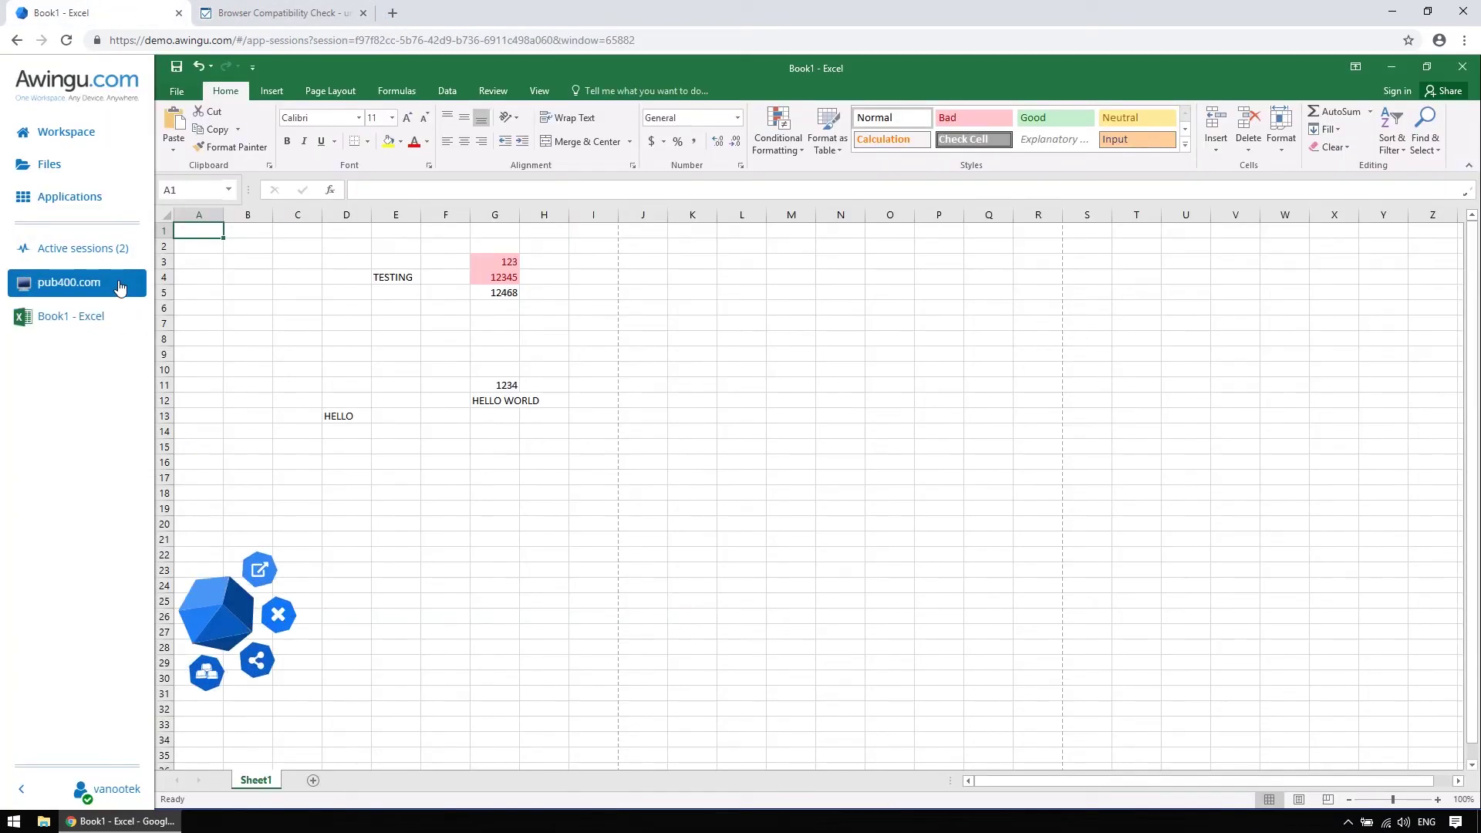
pyautogui.click(119, 285)
pyautogui.click(122, 317)
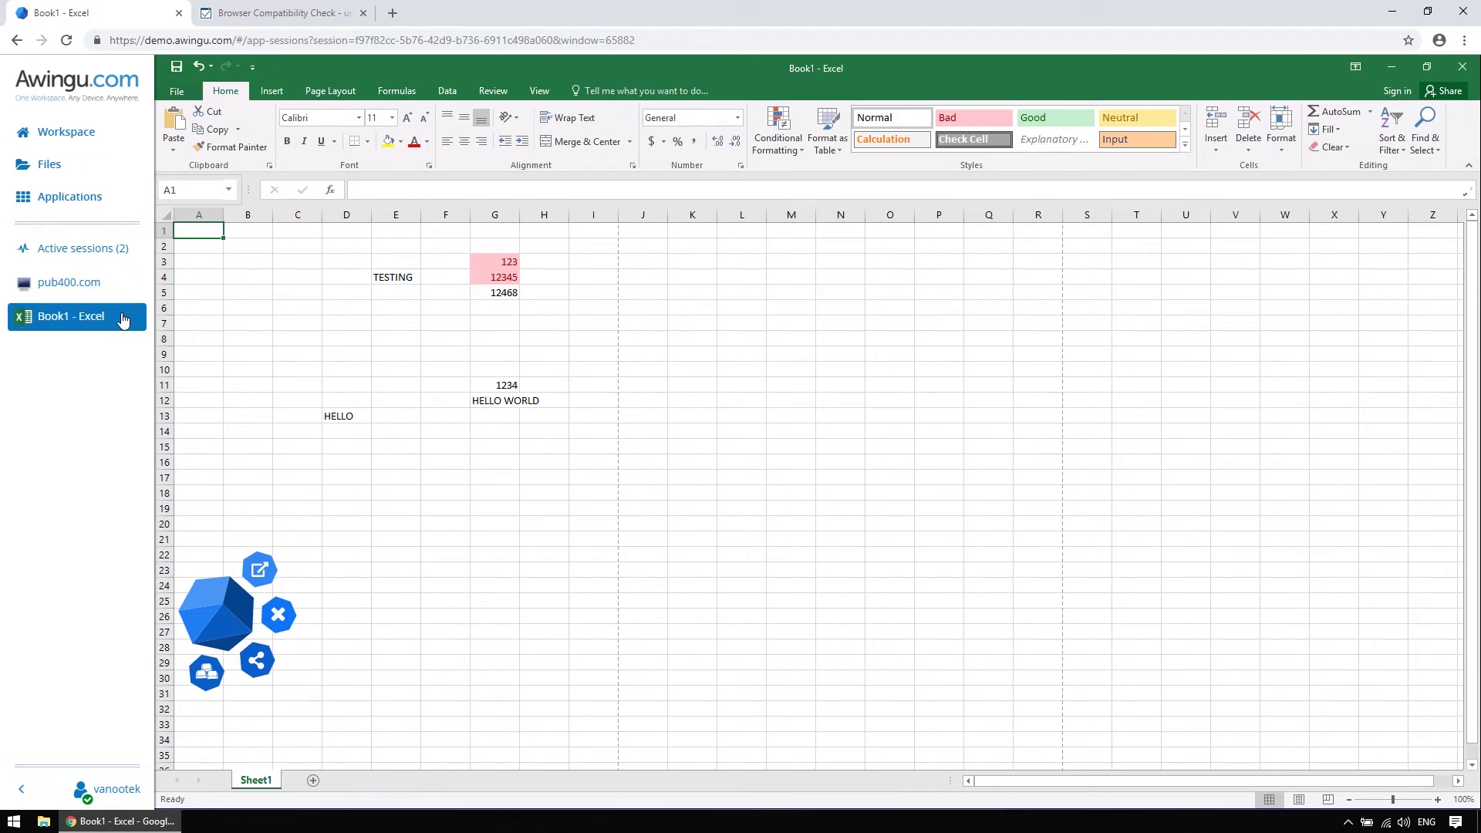
# Browse the Applications list under the All category, then return to Workspace
pyautogui.click(107, 202)
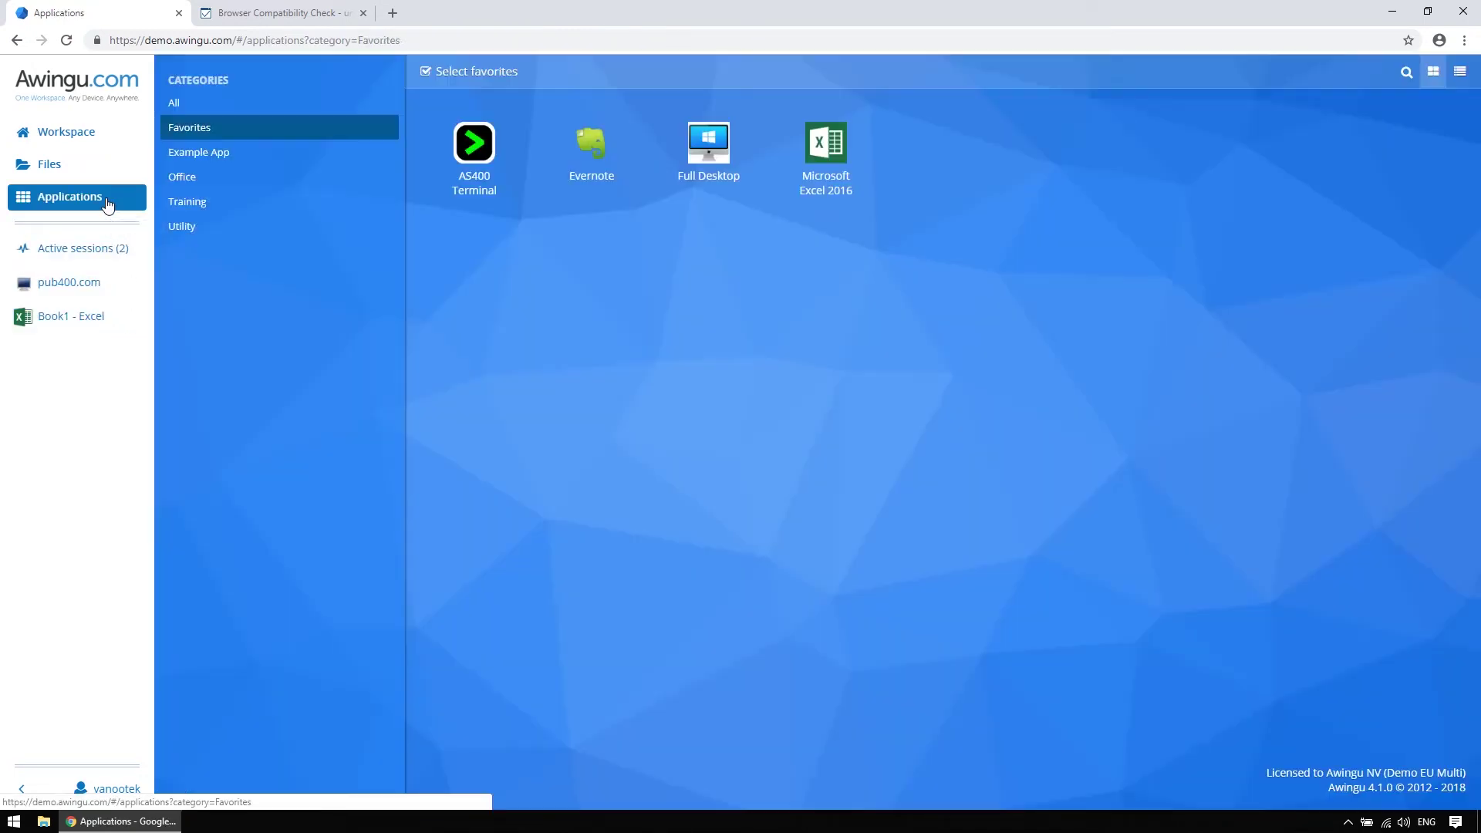
pyautogui.click(210, 108)
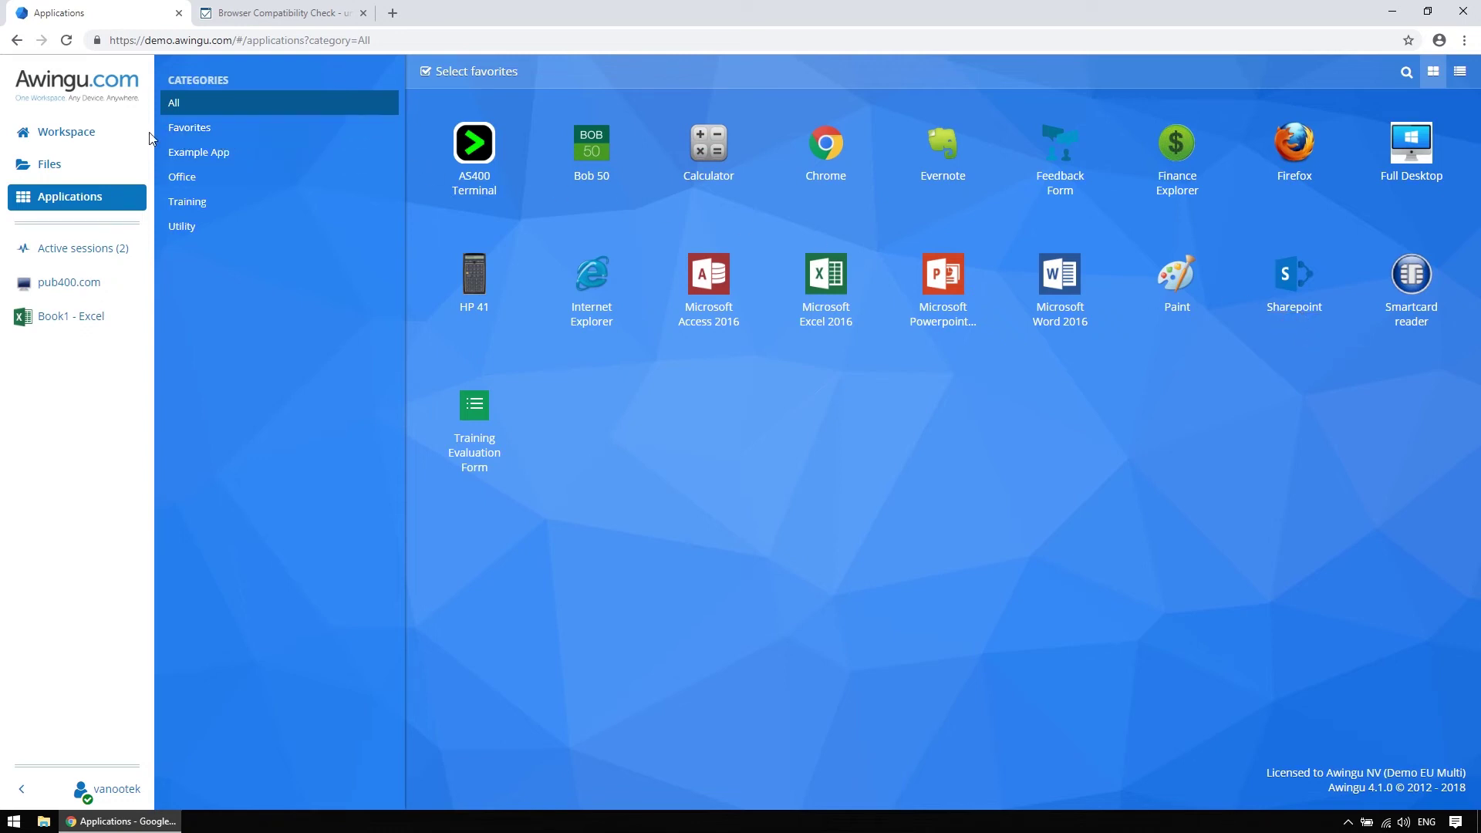
pyautogui.click(108, 135)
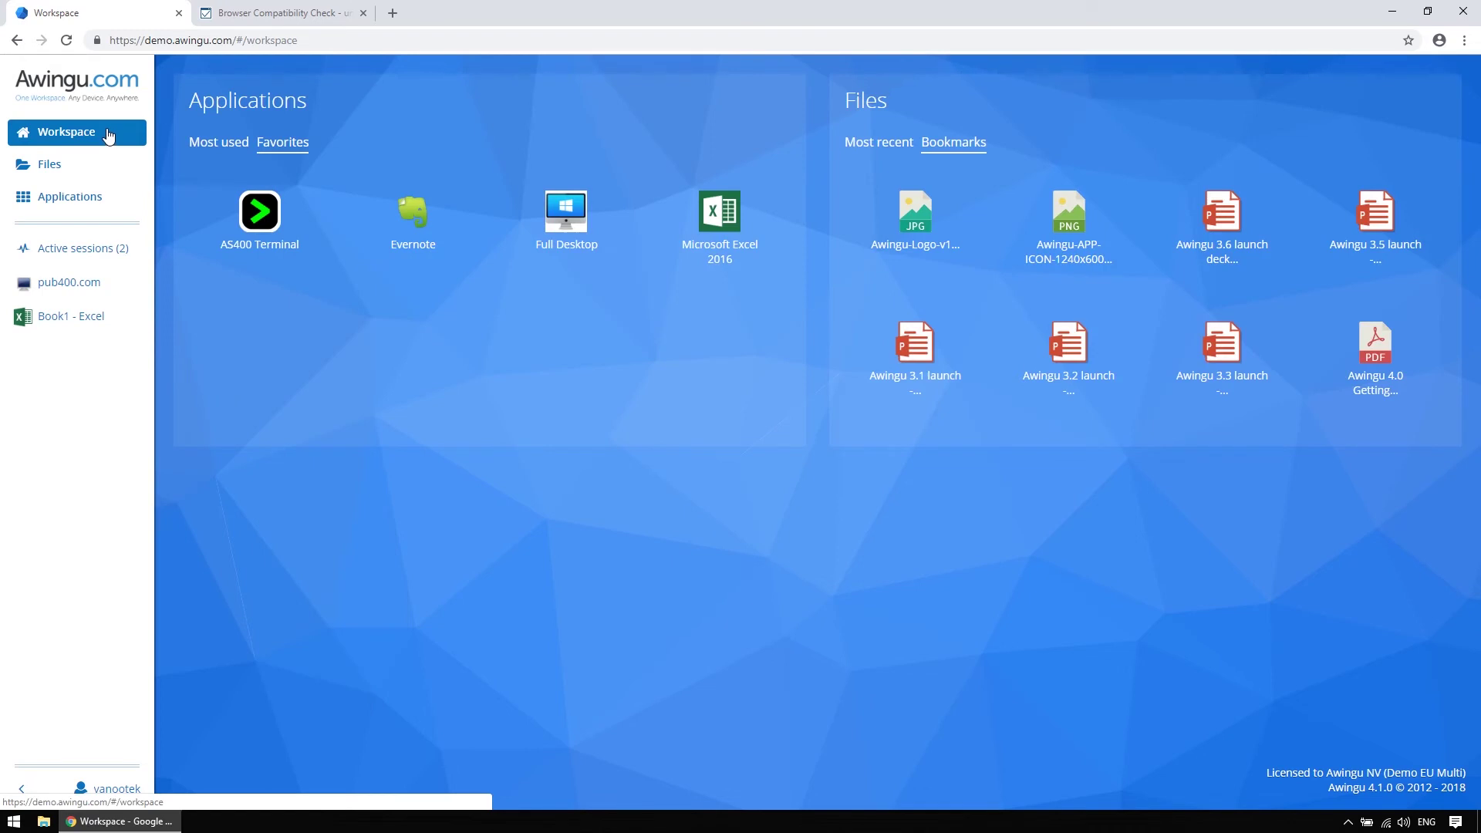
# Launch Full Desktop, accept the recording prompt, and open then close its Start menu
pyautogui.click(571, 251)
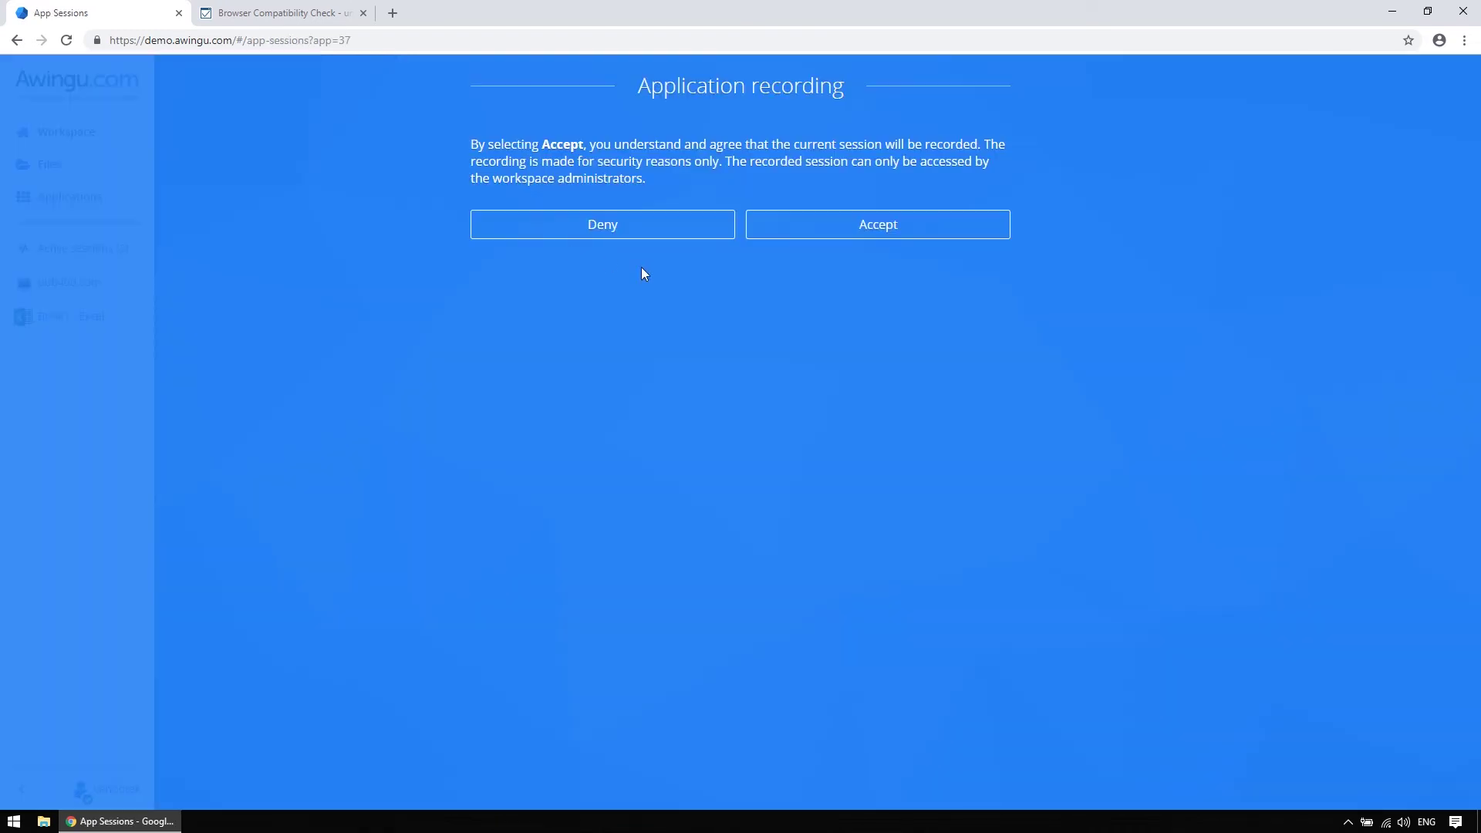
pyautogui.click(805, 229)
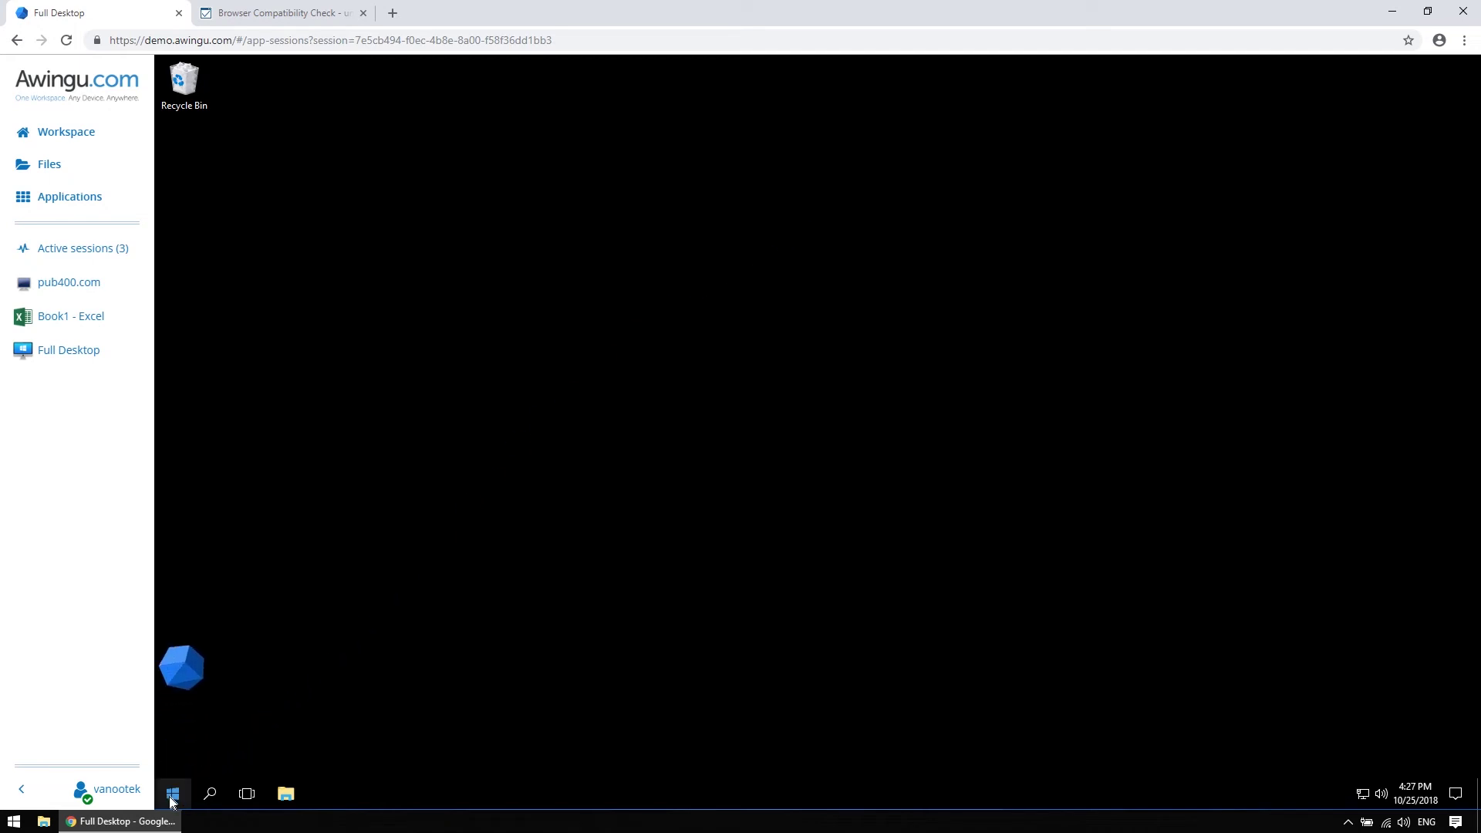
pyautogui.click(171, 796)
pyautogui.click(171, 796)
# Browse to Public Drive > Marketing > Pictures & logo's and deselect the 1240x600 app icon
pyautogui.click(72, 167)
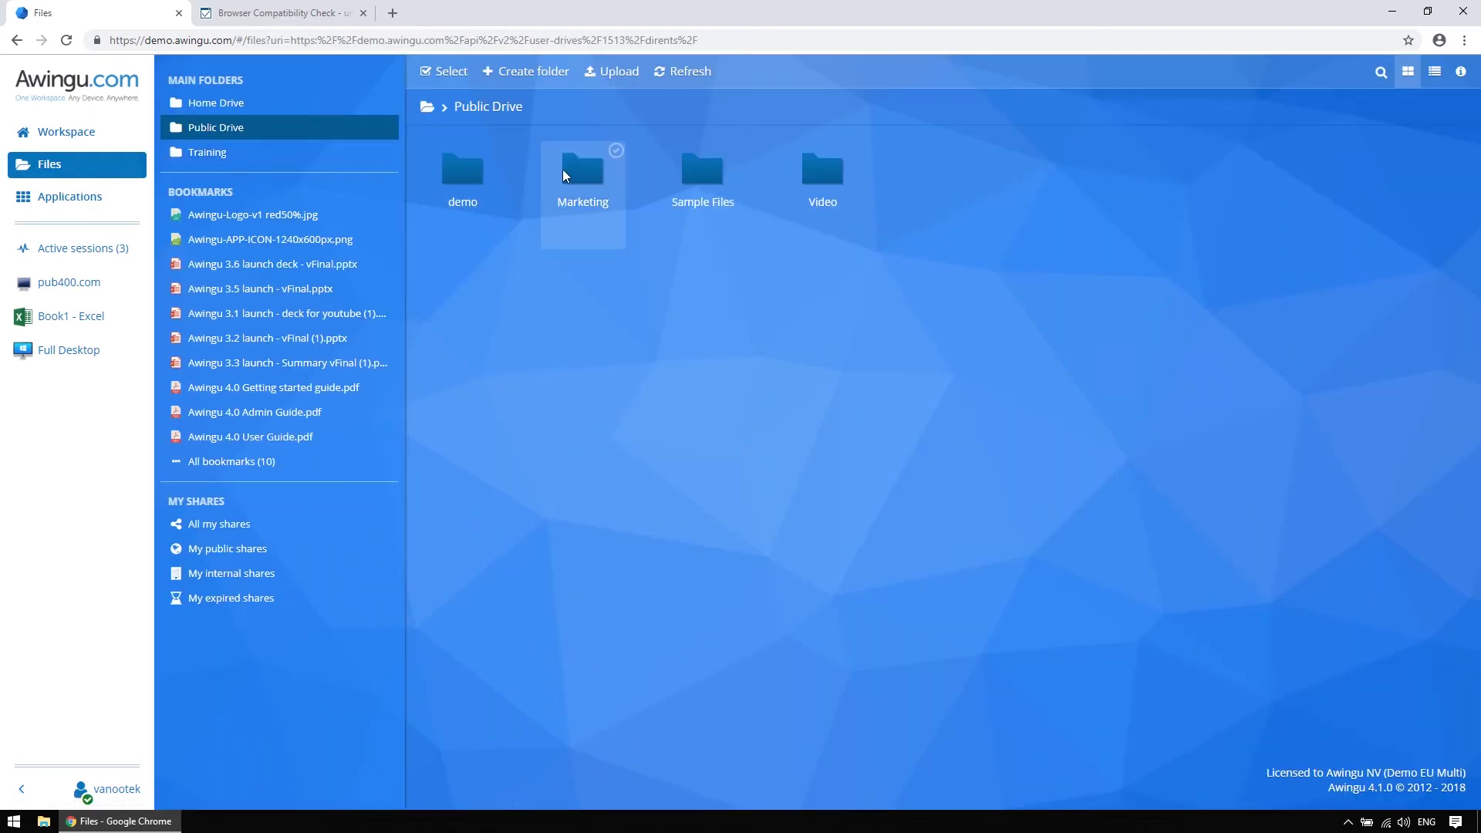
pyautogui.click(580, 173)
pyautogui.click(595, 176)
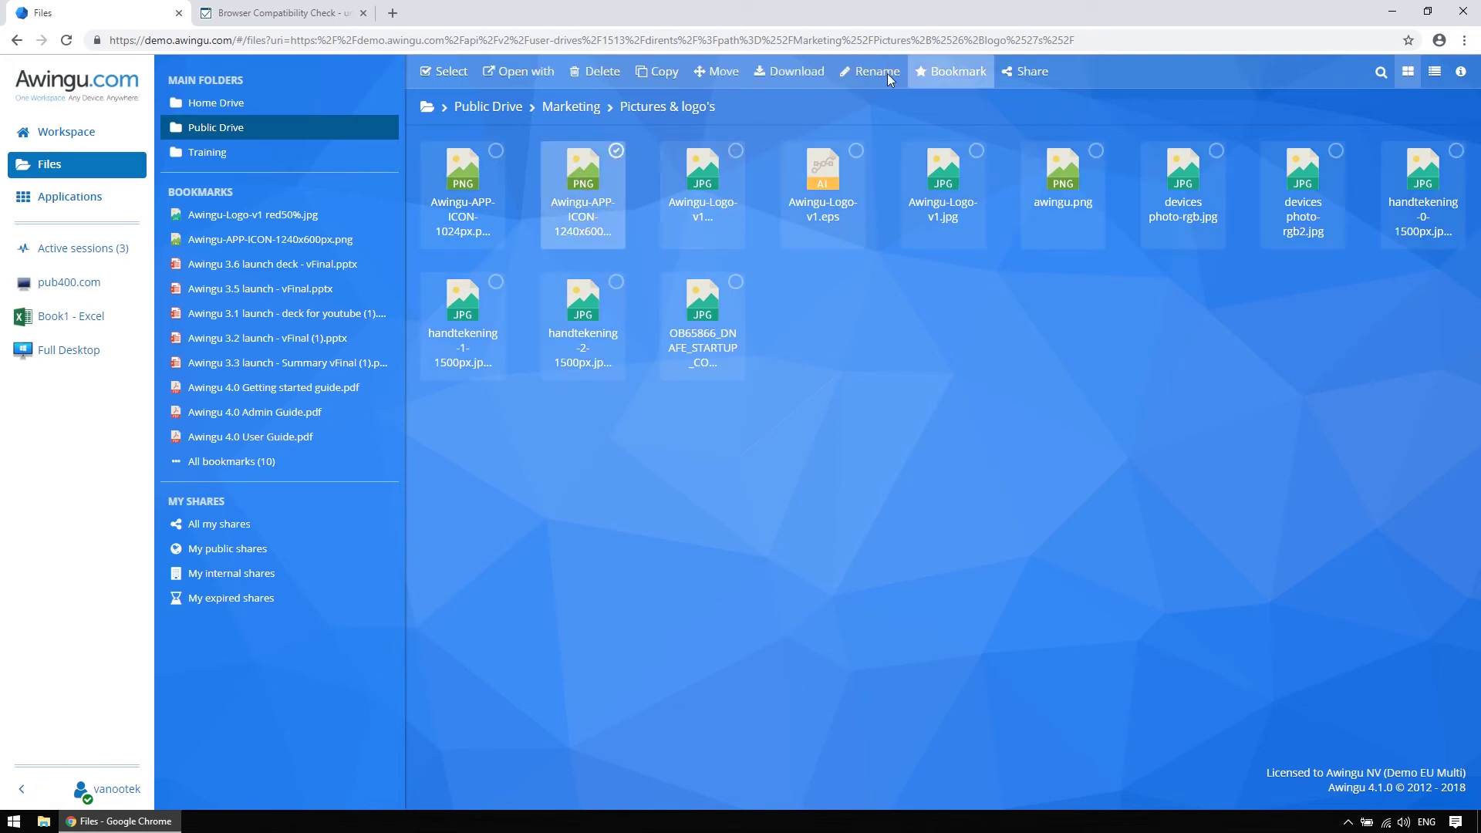
pyautogui.click(616, 151)
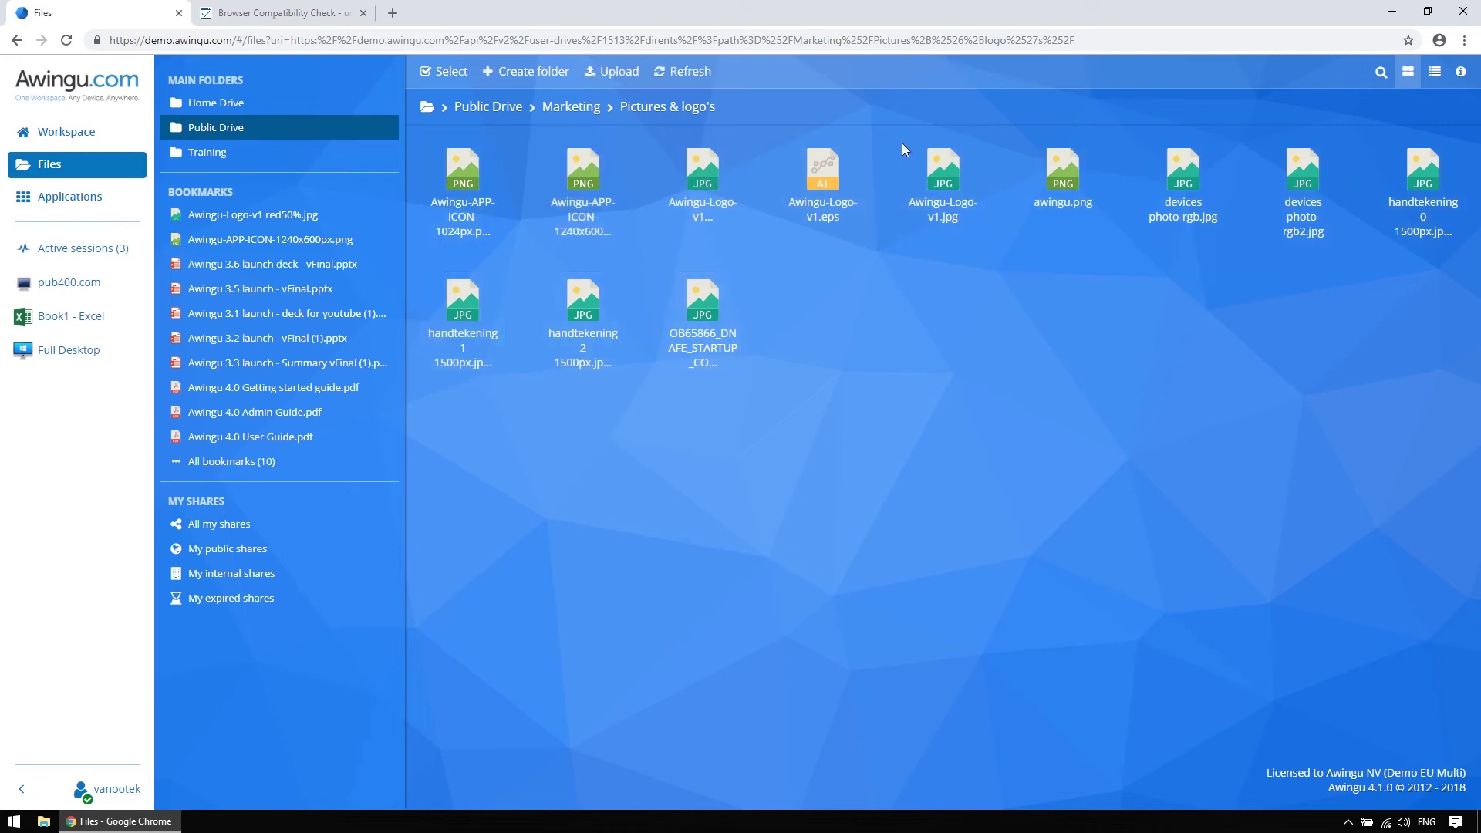
# Search the folder for 'awingu' and select awingu.png
pyautogui.click(1381, 72)
pyautogui.write('awingu')
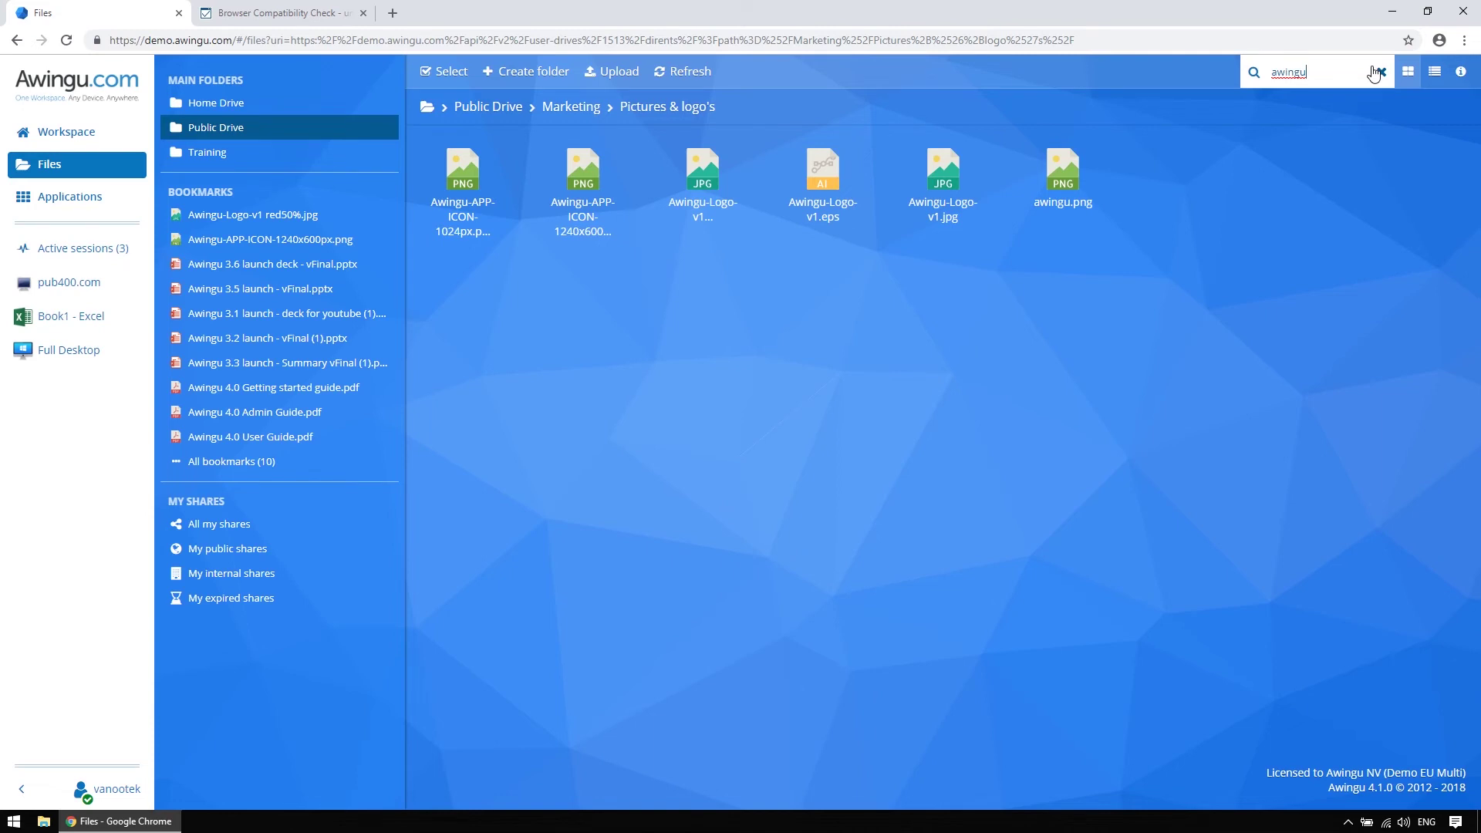
pyautogui.click(1095, 153)
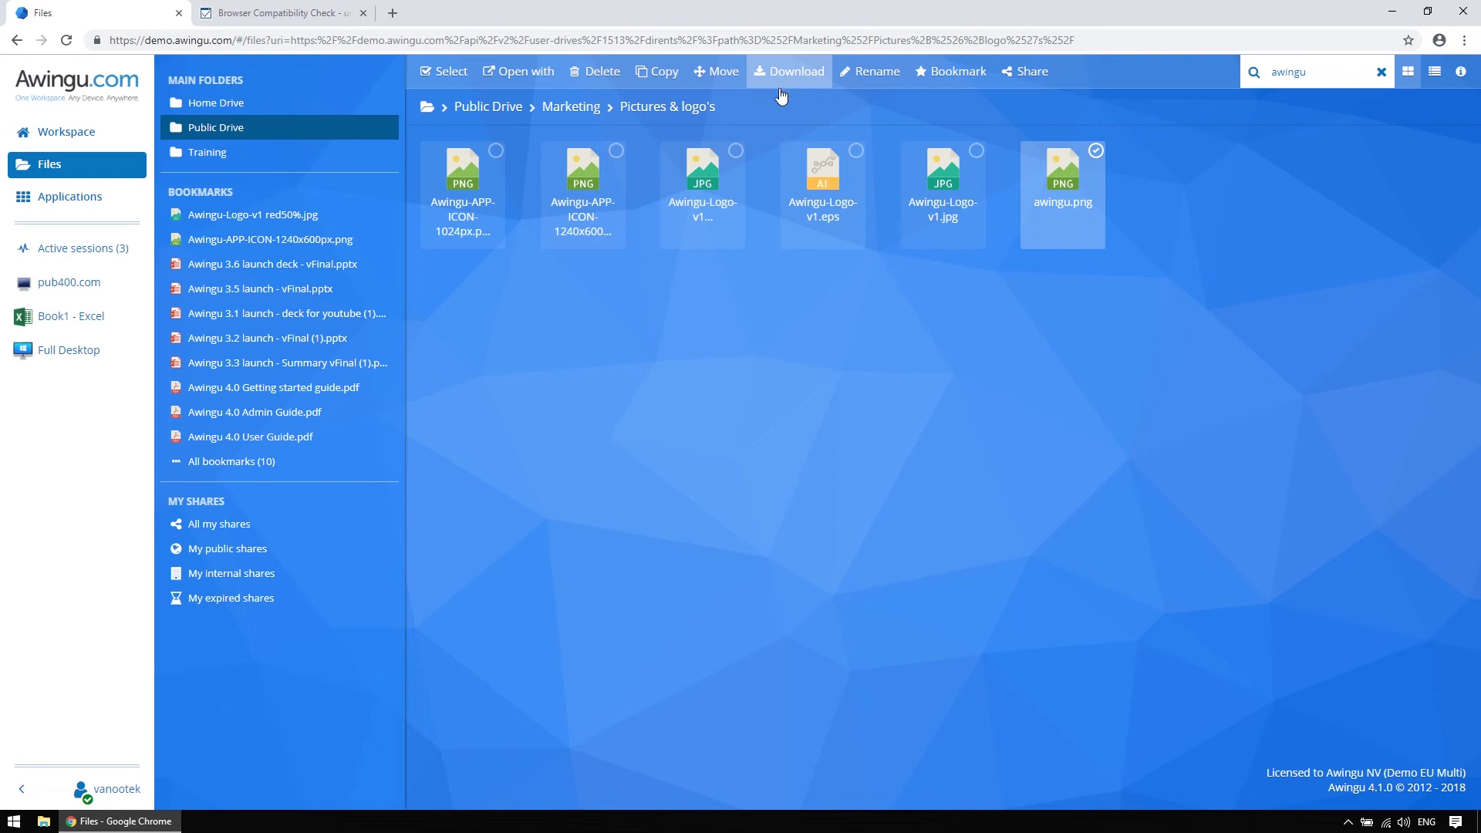
# Add Awingu-Logo-v1.eps, the Awingu-Logo-v1 JPG and the 1240x600 app icon, then open Training
pyautogui.click(856, 152)
pyautogui.click(737, 153)
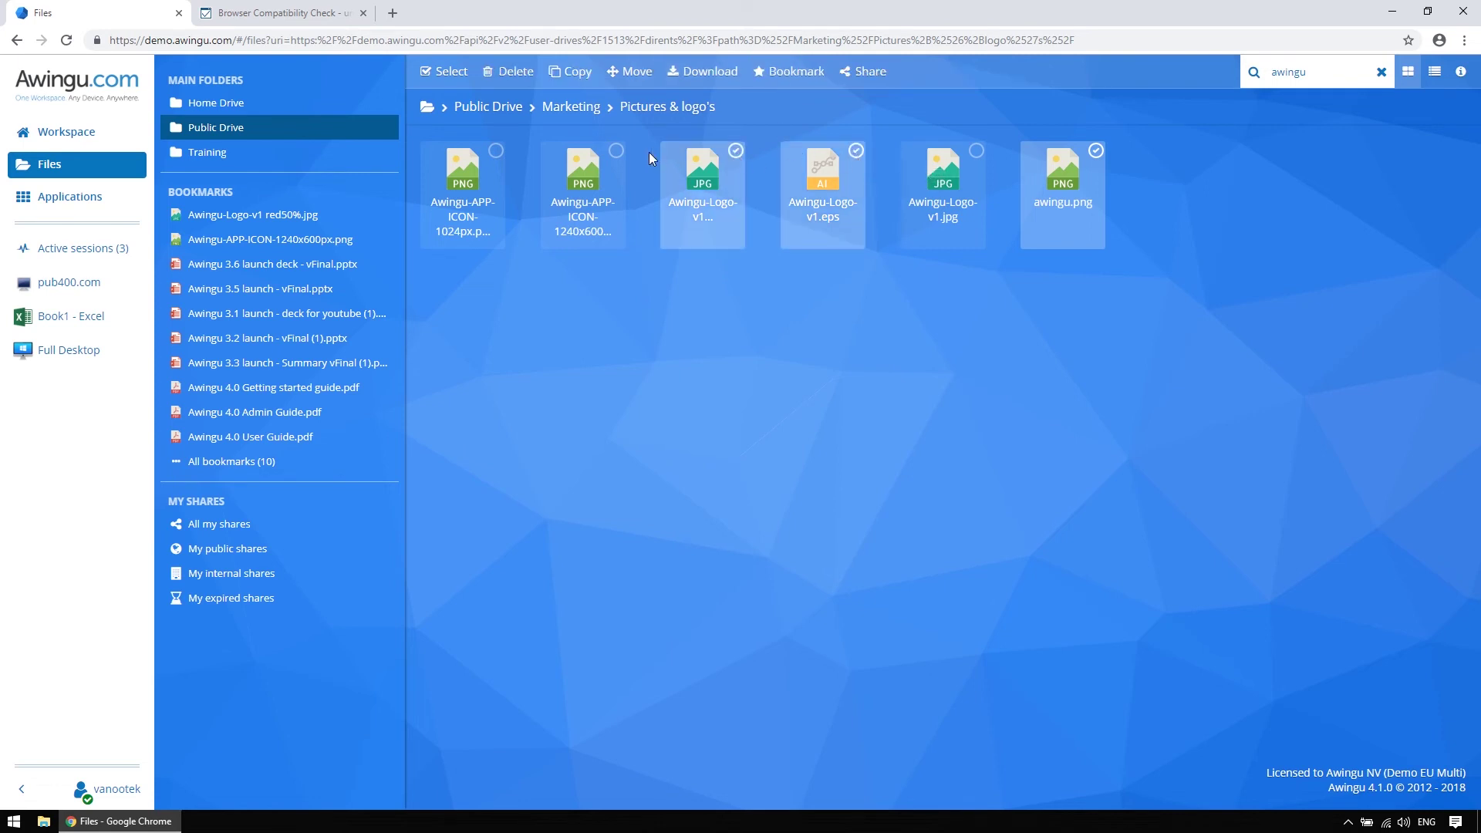
pyautogui.click(616, 152)
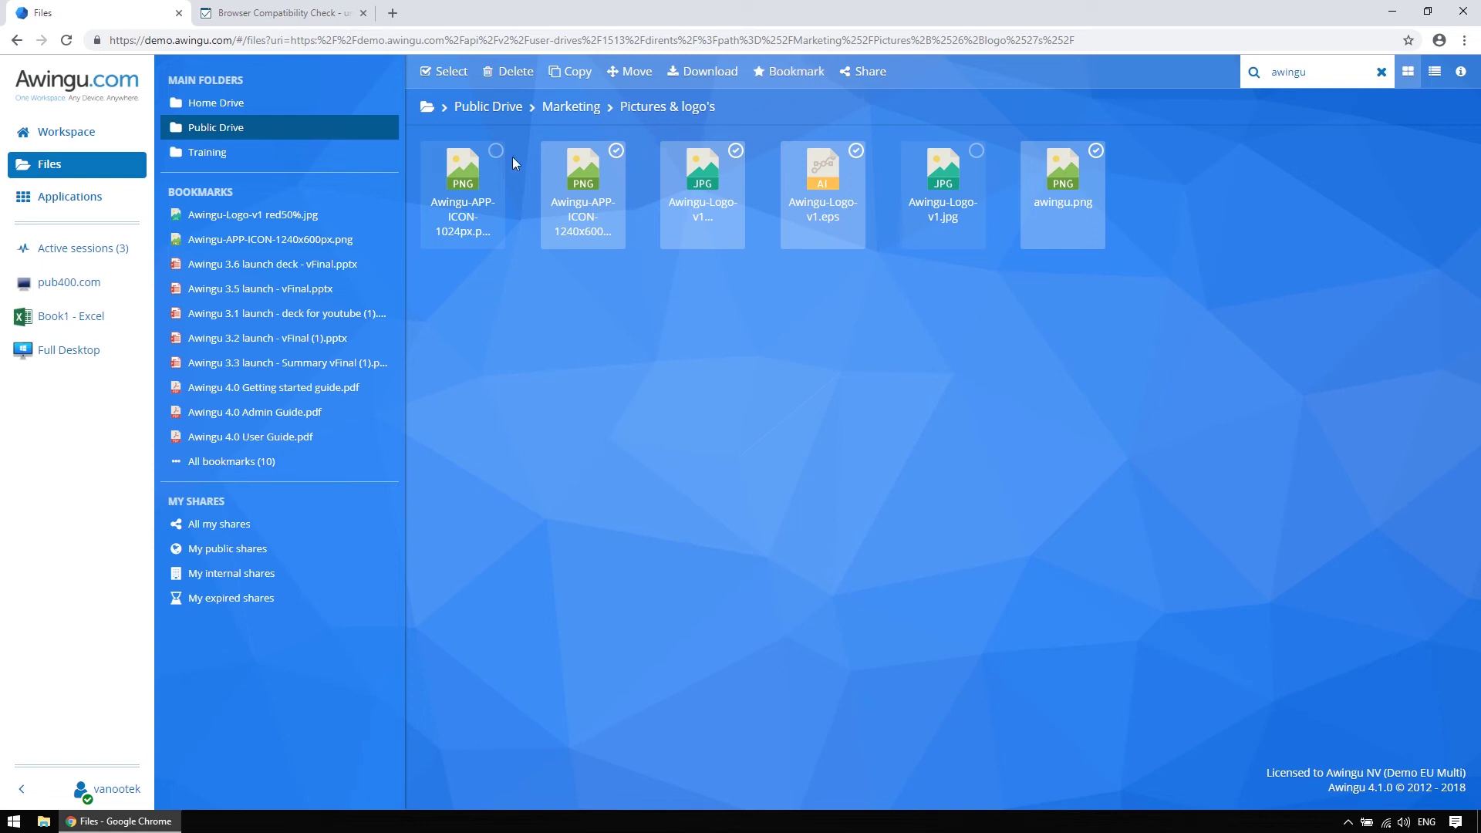
pyautogui.click(231, 152)
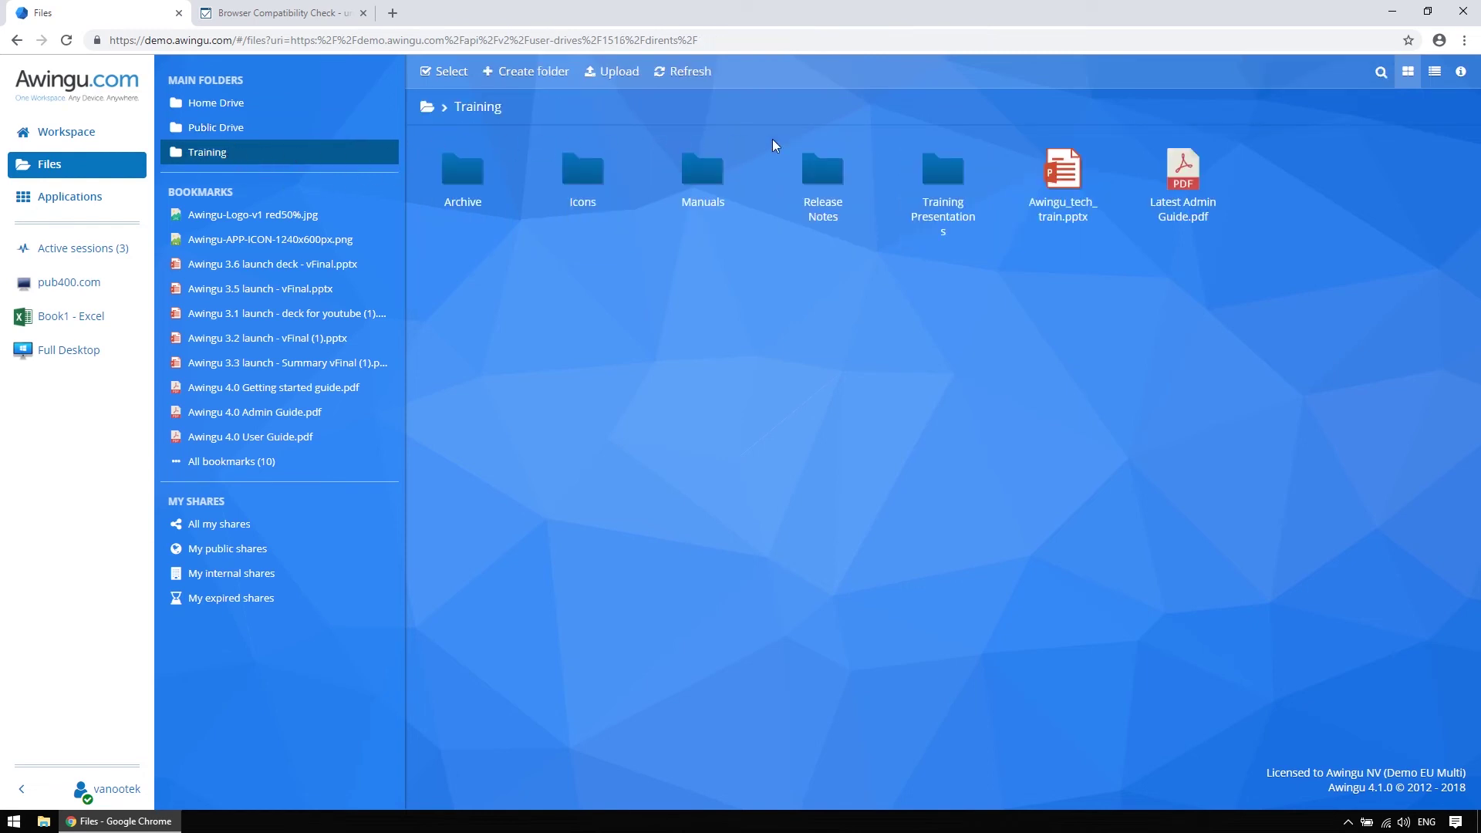
# Start sharing Awingu_tech_train.pptx with expiration 2018-12-28 at 16:59
pyautogui.click(1097, 152)
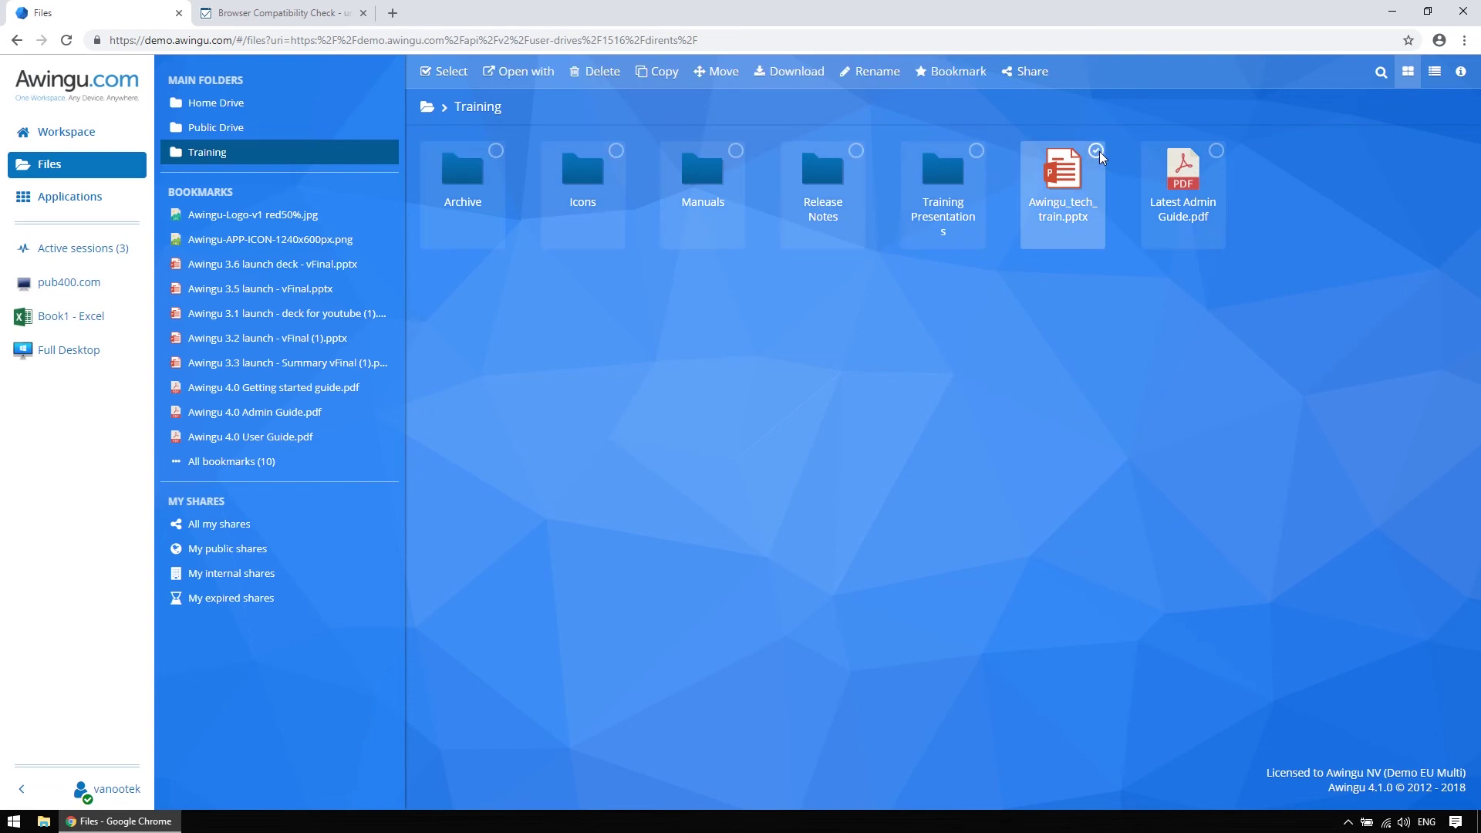
pyautogui.click(1029, 86)
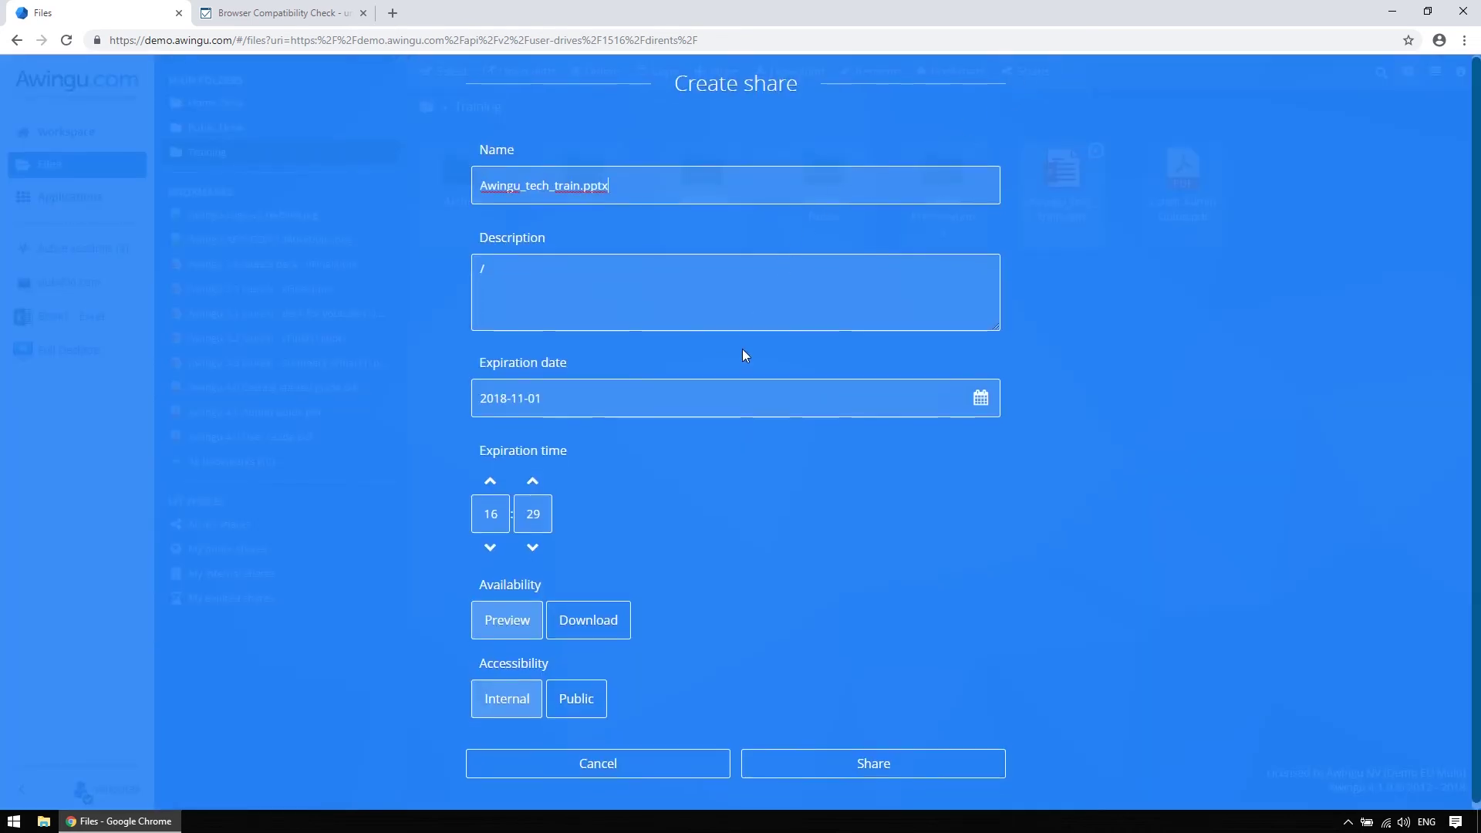
pyautogui.click(980, 393)
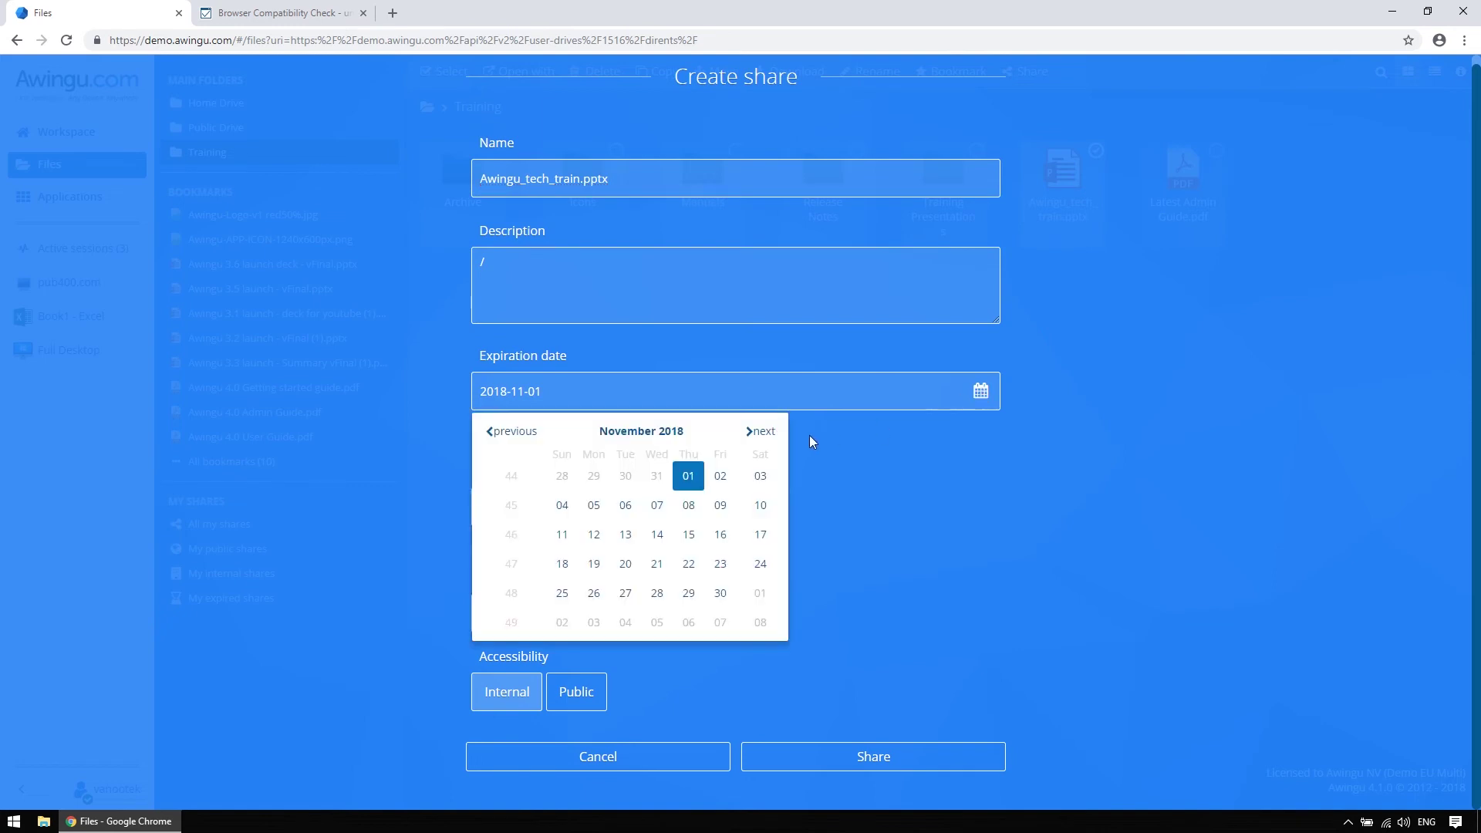
pyautogui.click(760, 430)
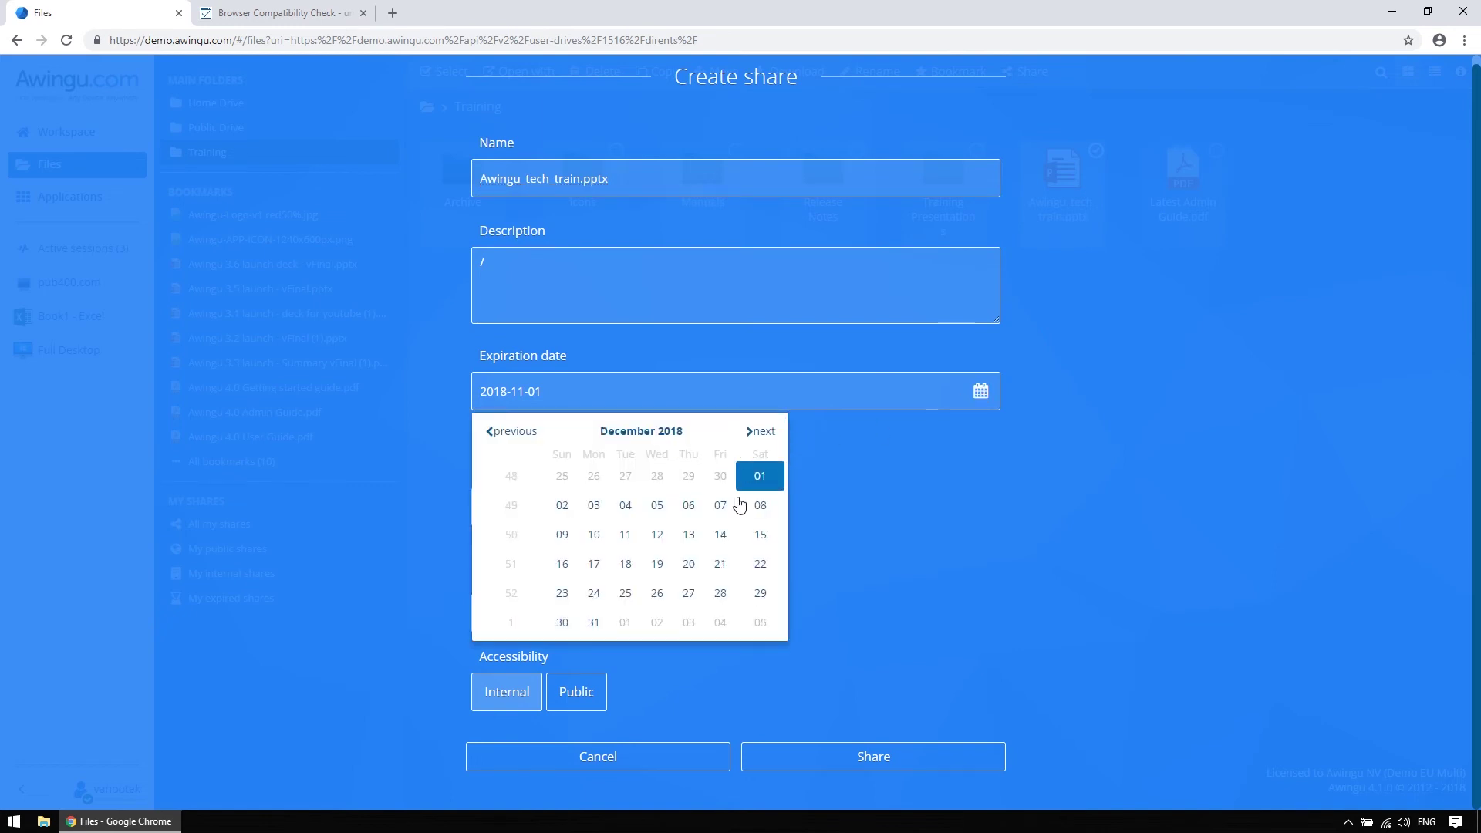
pyautogui.click(720, 592)
pyautogui.click(489, 475)
pyautogui.click(491, 539)
pyautogui.click(534, 477)
pyautogui.click(534, 478)
# Make the share download-only and public, then create it
pyautogui.click(626, 611)
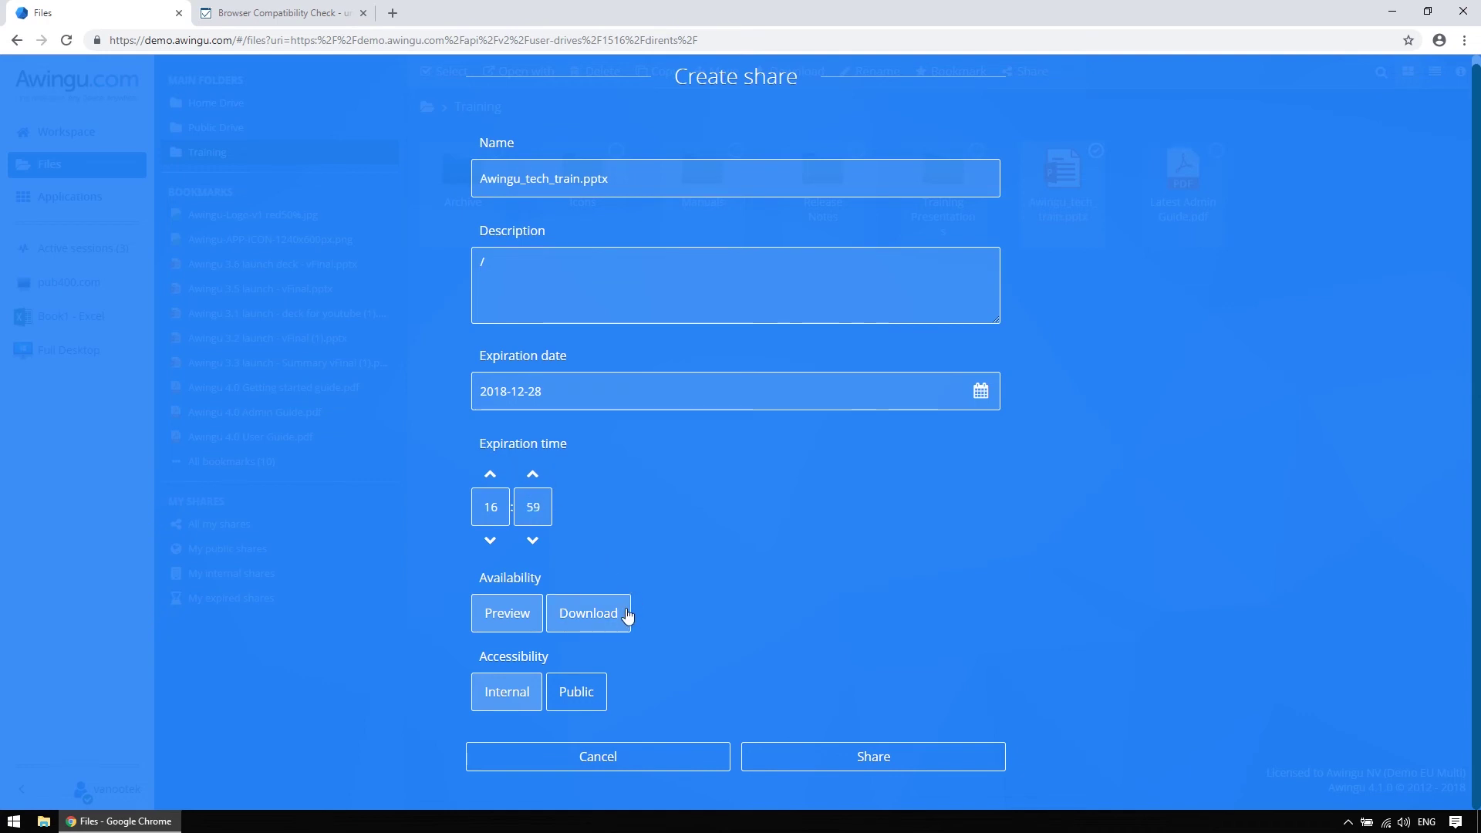
pyautogui.click(627, 613)
pyautogui.click(516, 619)
pyautogui.click(586, 617)
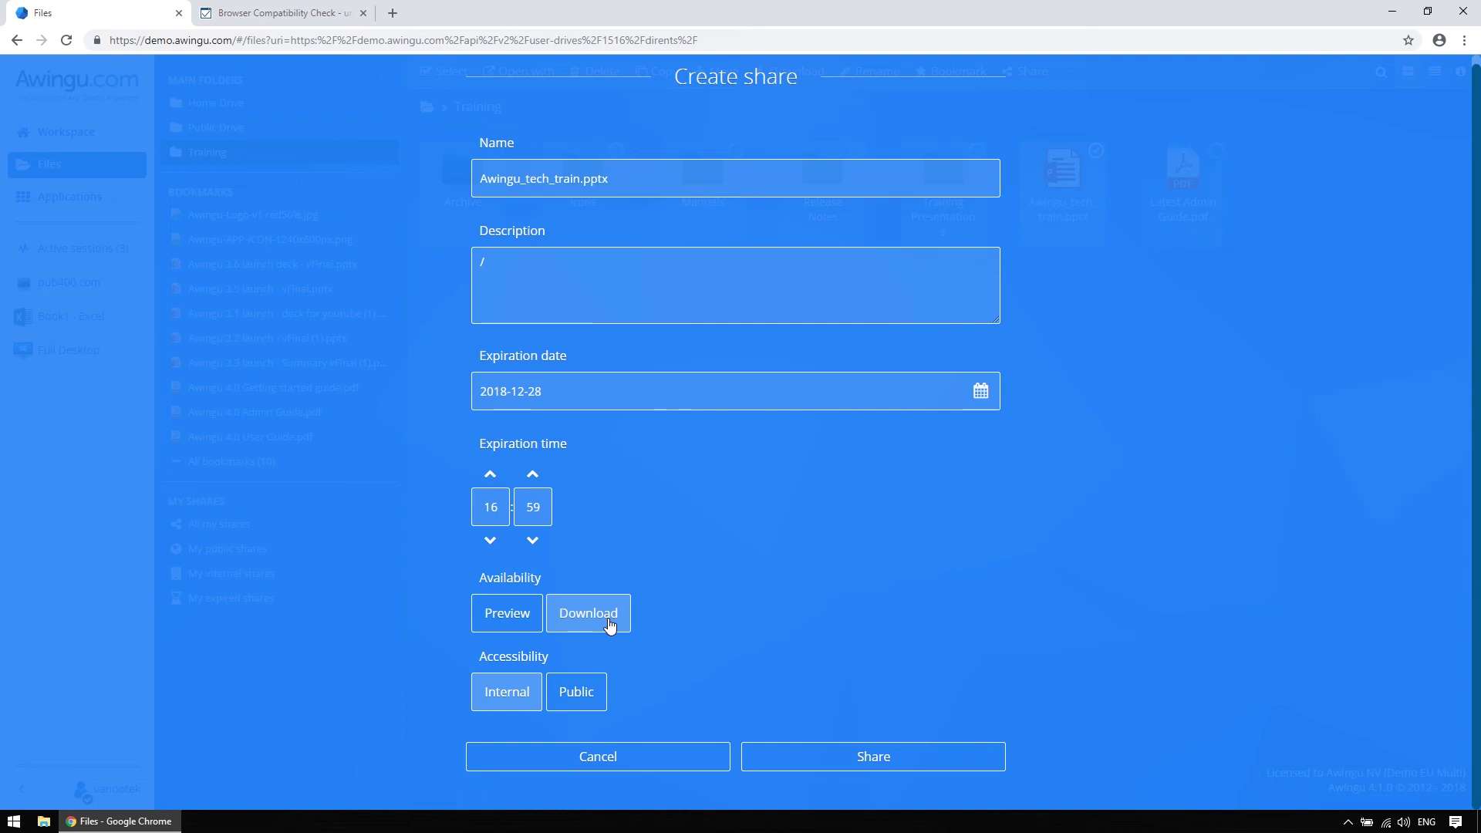
pyautogui.click(565, 703)
pyautogui.click(515, 703)
pyautogui.click(568, 703)
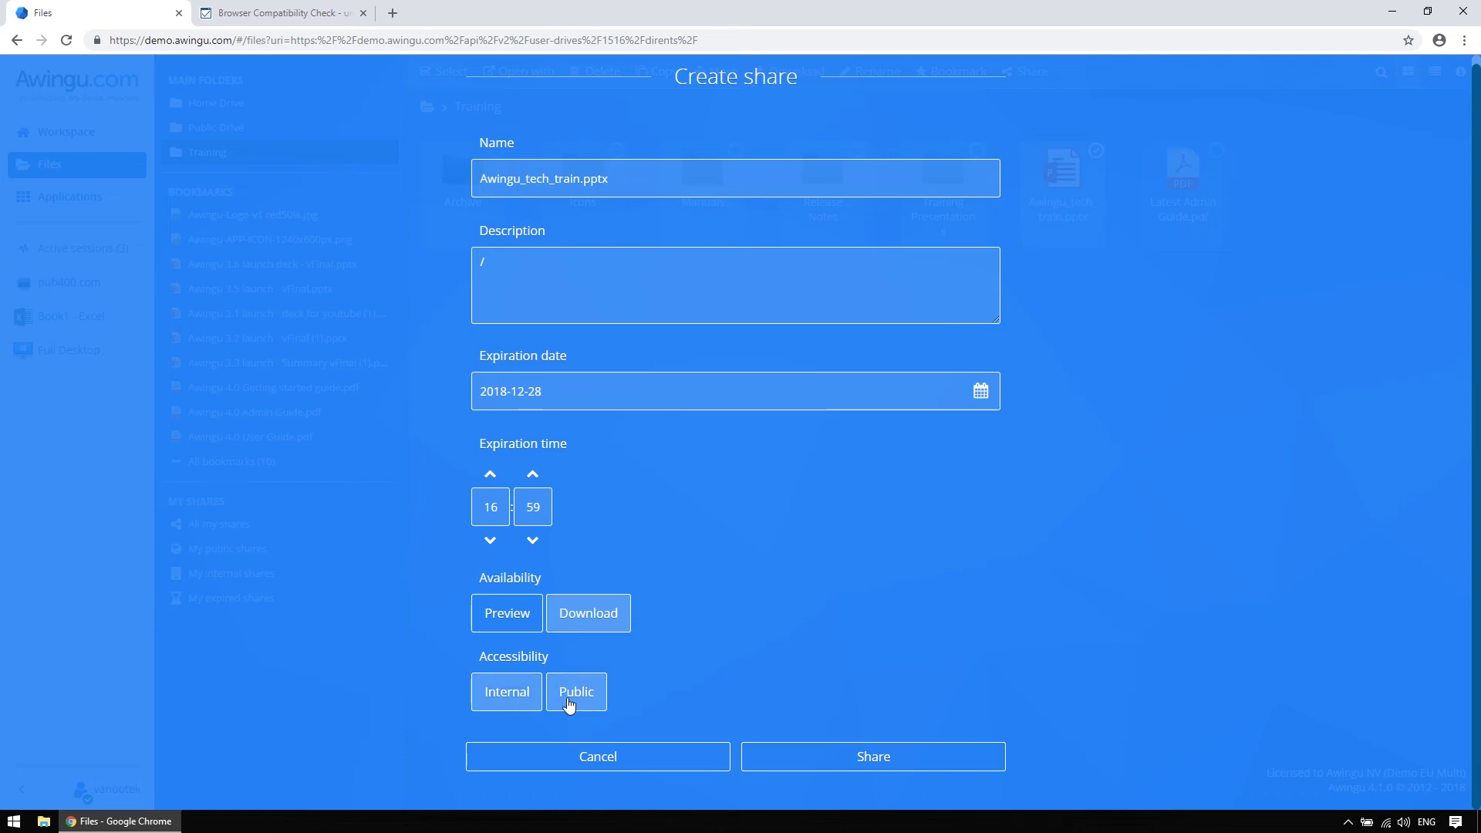
pyautogui.click(774, 756)
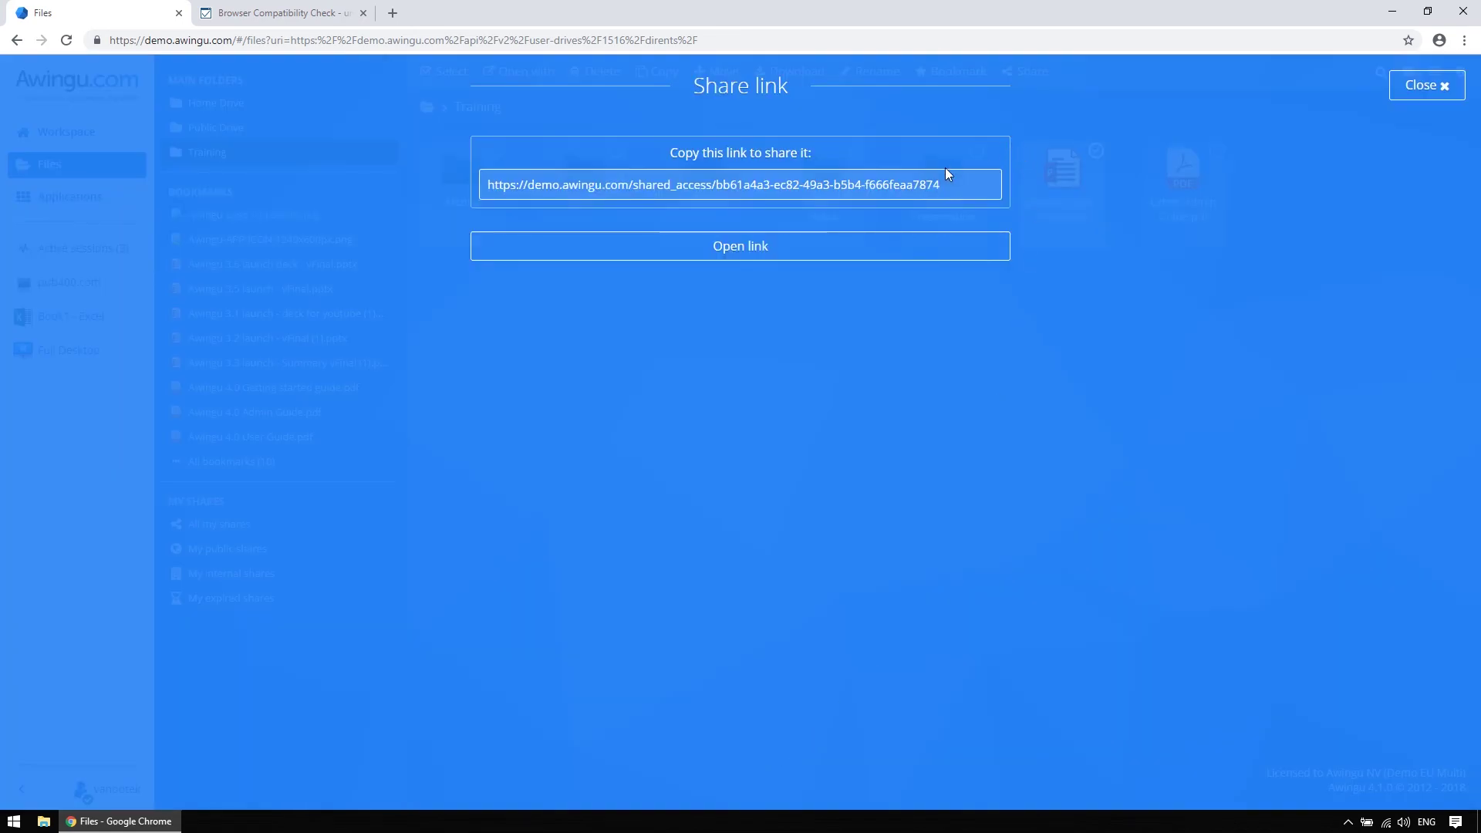
# Close the share link and select Awingu_tech_train.pptx in All my shares
pyautogui.click(945, 180)
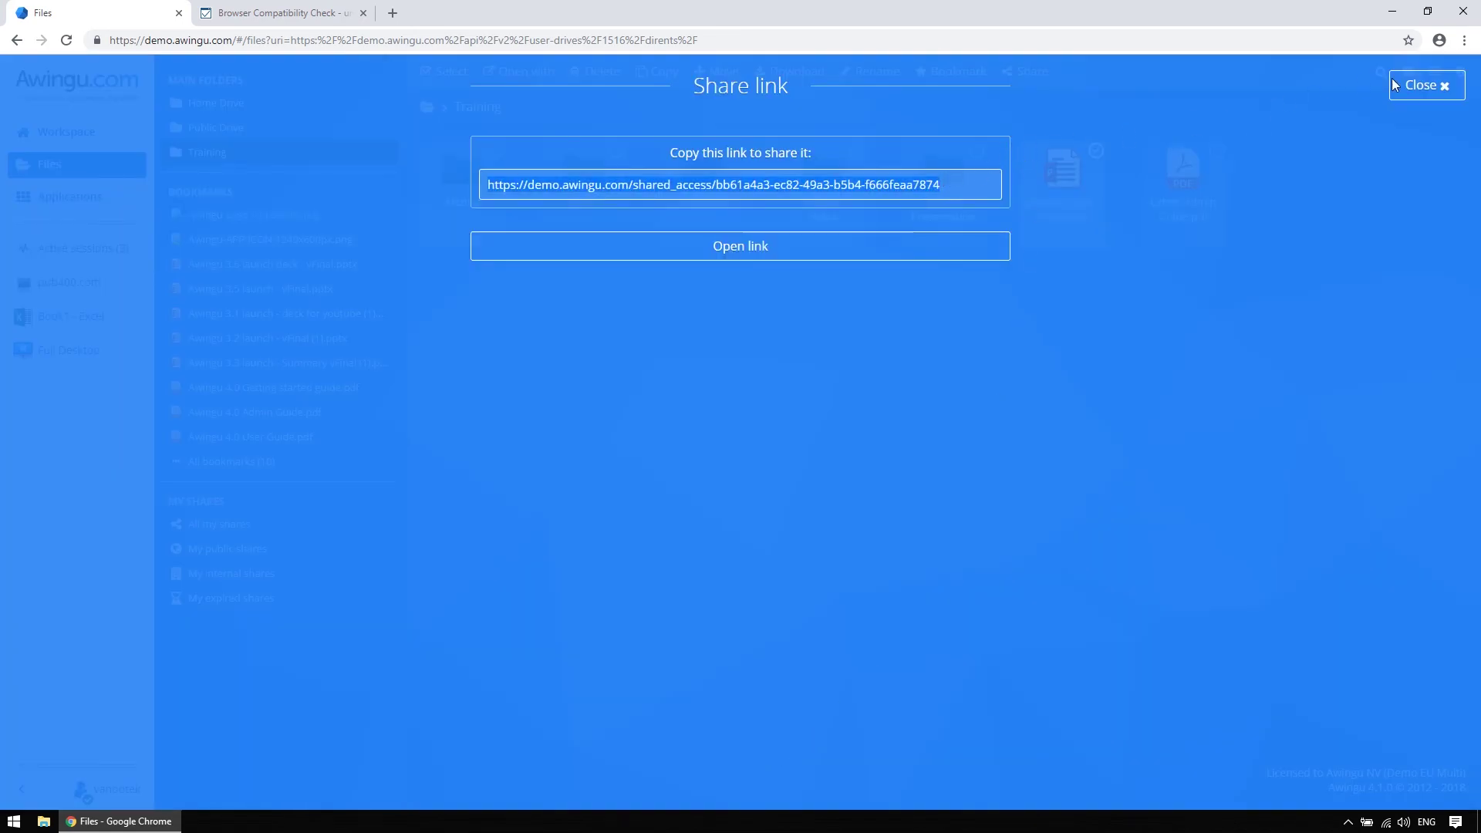
pyautogui.click(1429, 86)
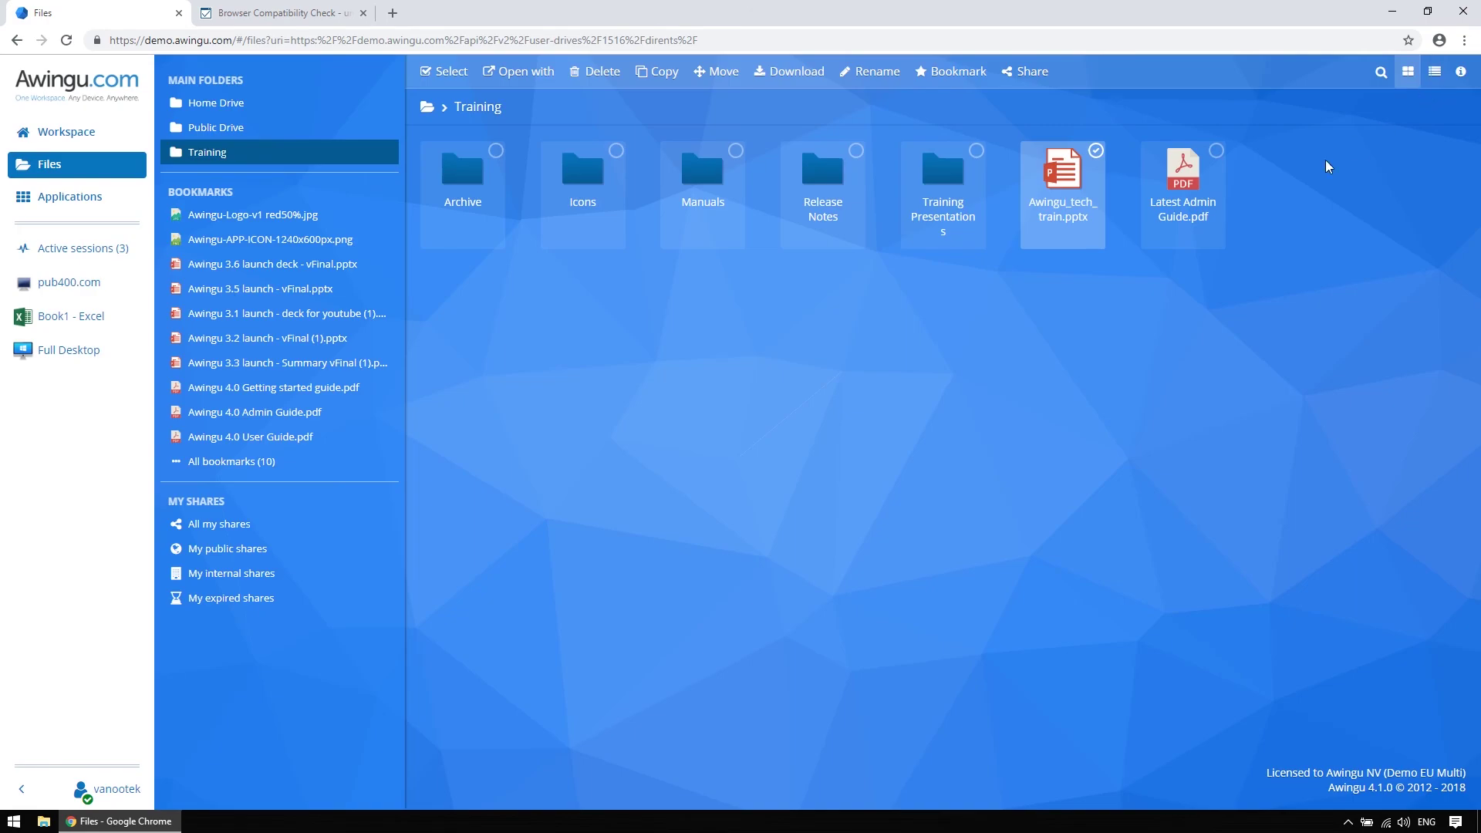
pyautogui.click(352, 524)
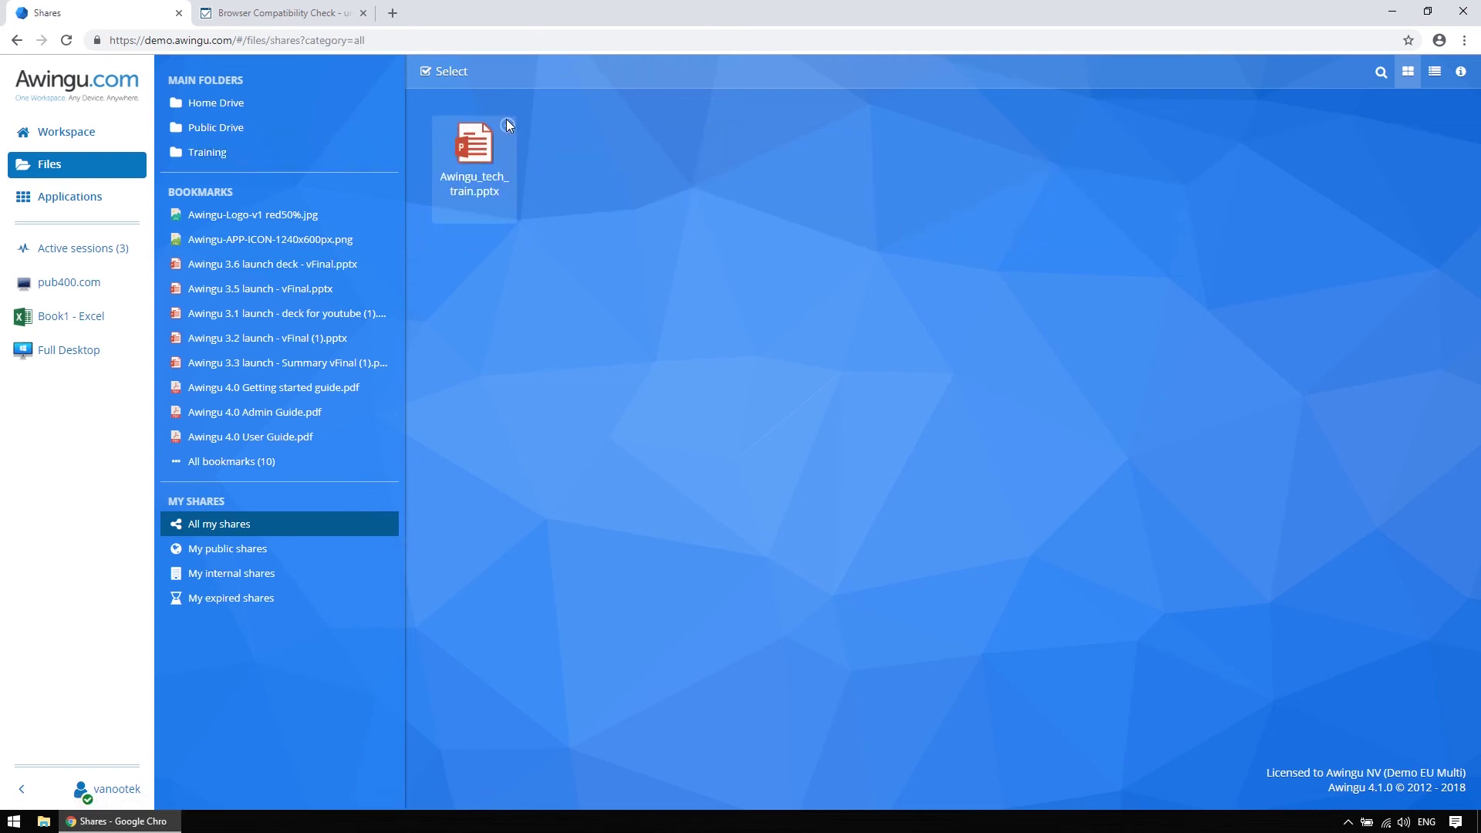
pyautogui.click(507, 122)
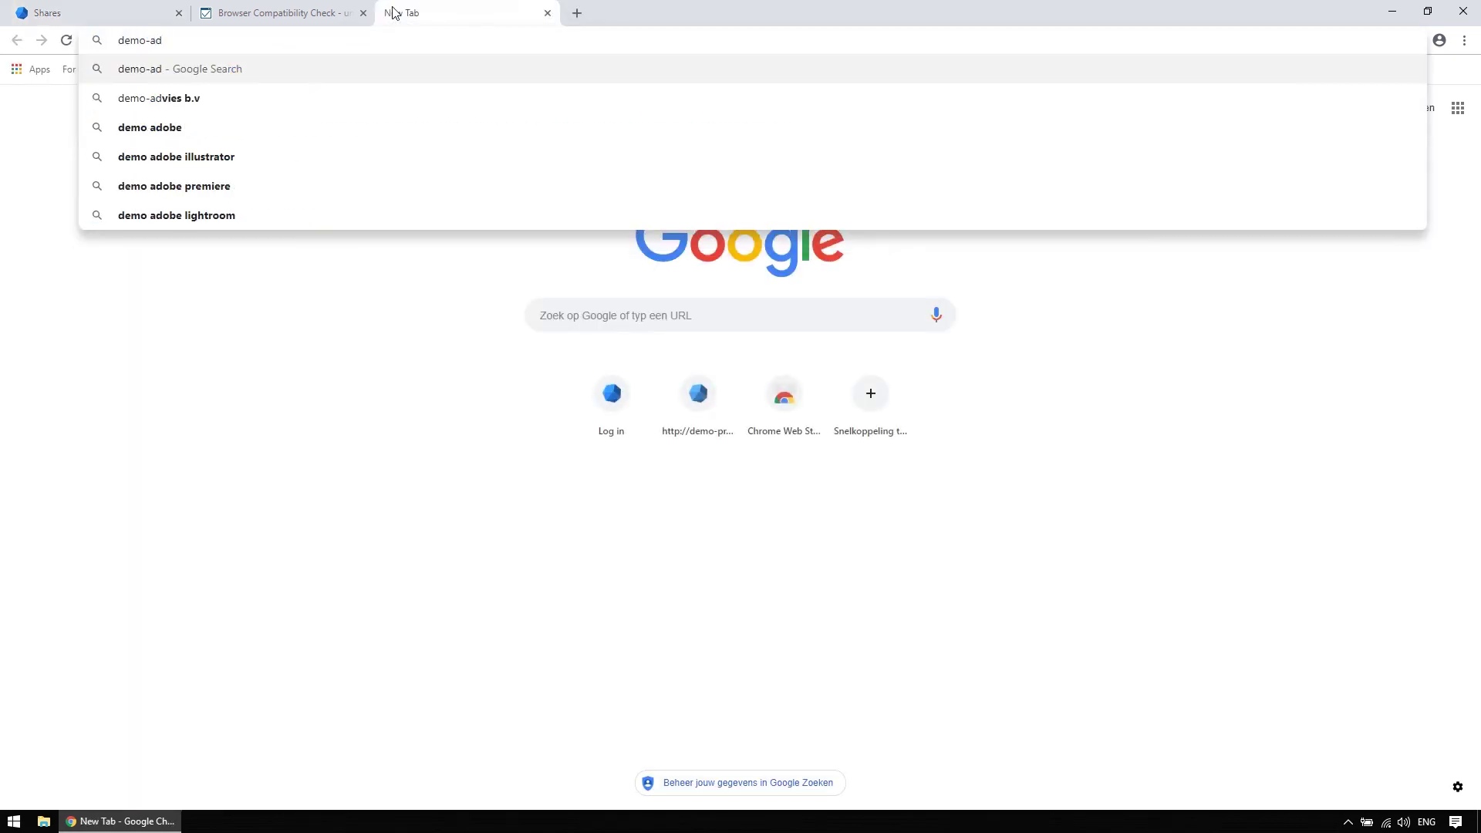
# Log in at demo-admin.awingu.com with the admin username and password, then launch the Dashboard app
pyautogui.write('gu.com')
pyautogui.press('Return')
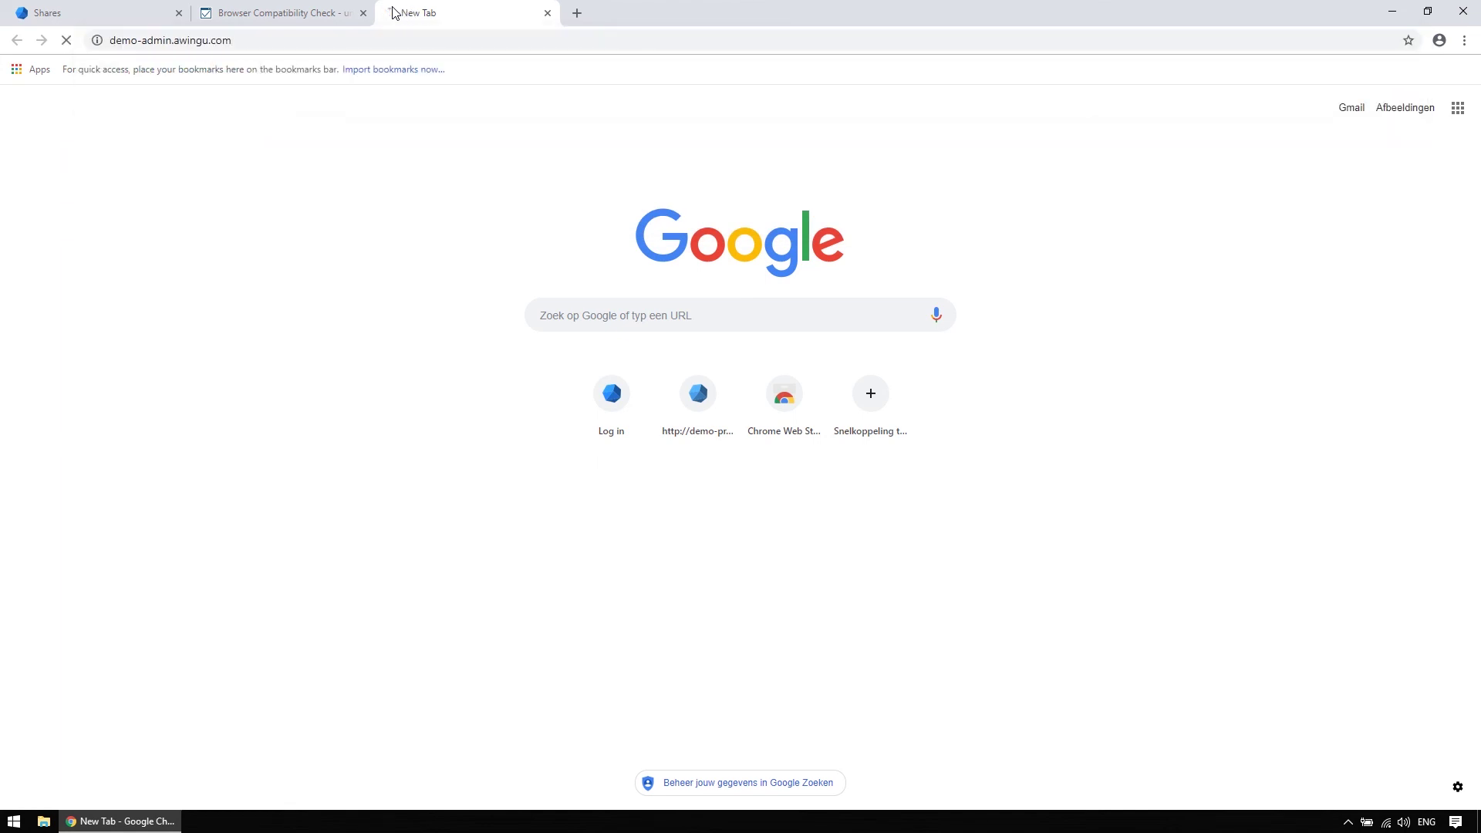
pyautogui.press('Tab')
pyautogui.write('********')
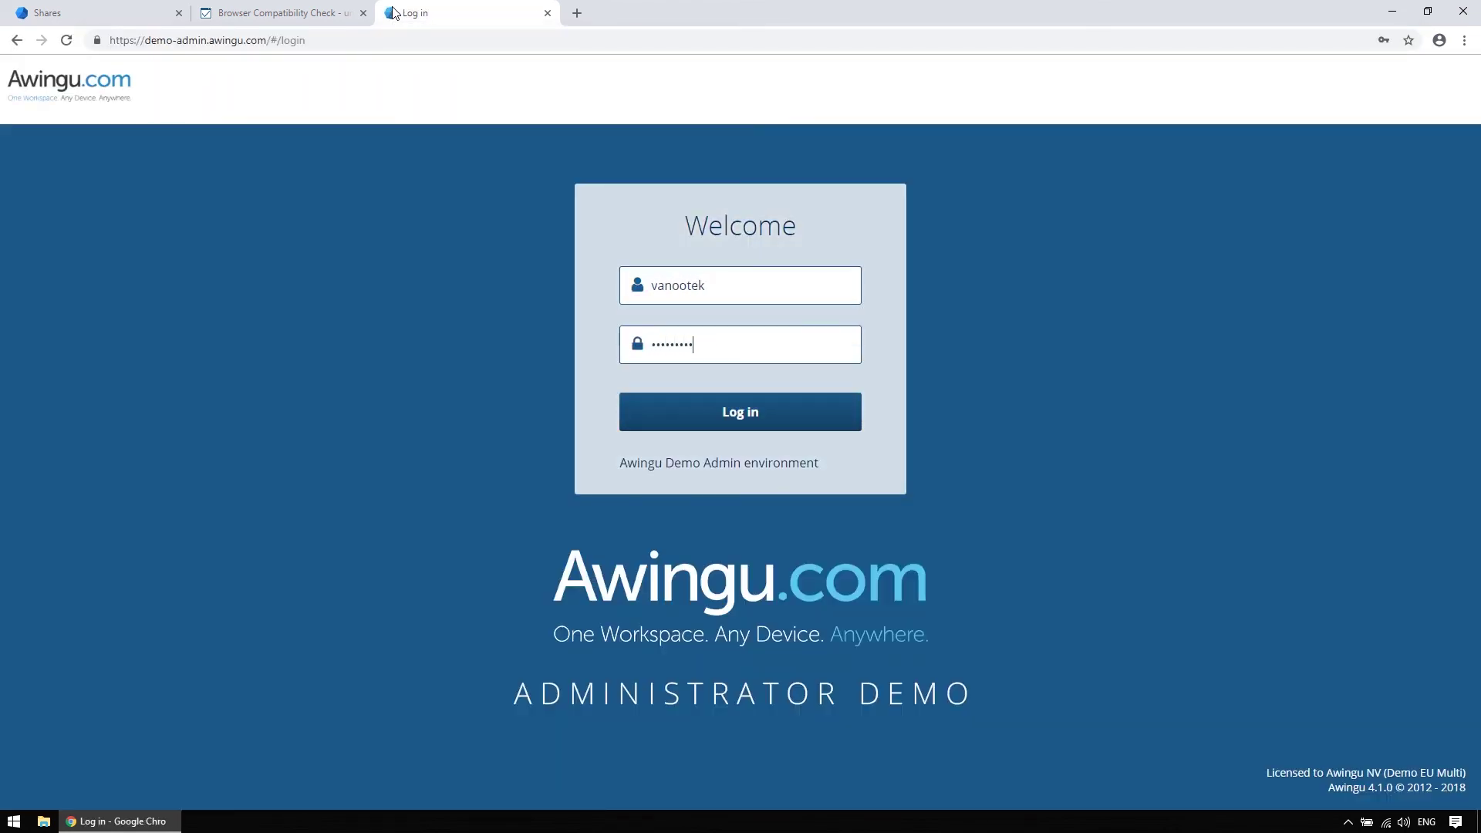
pyautogui.press('Return')
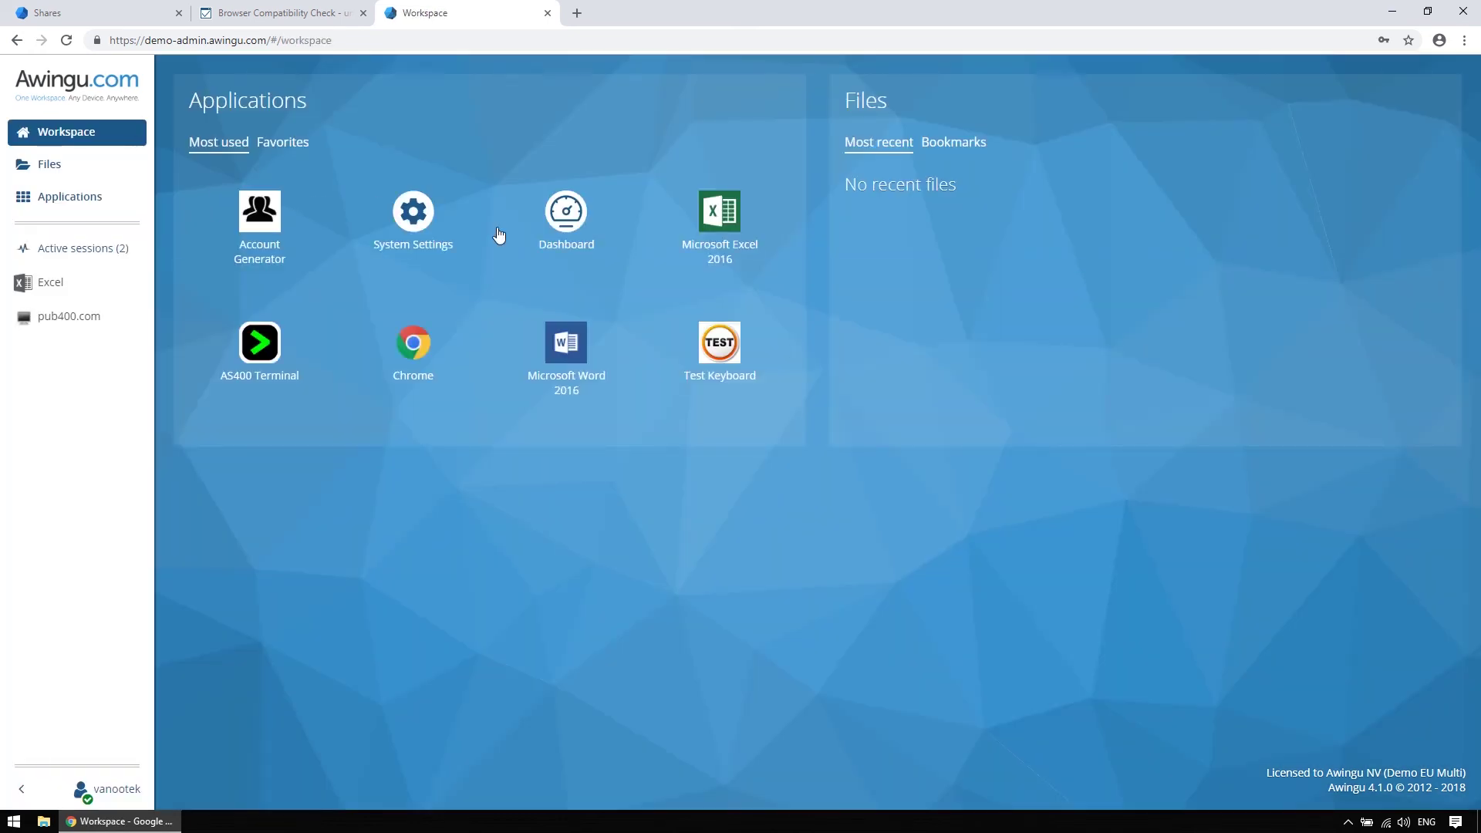
pyautogui.click(559, 219)
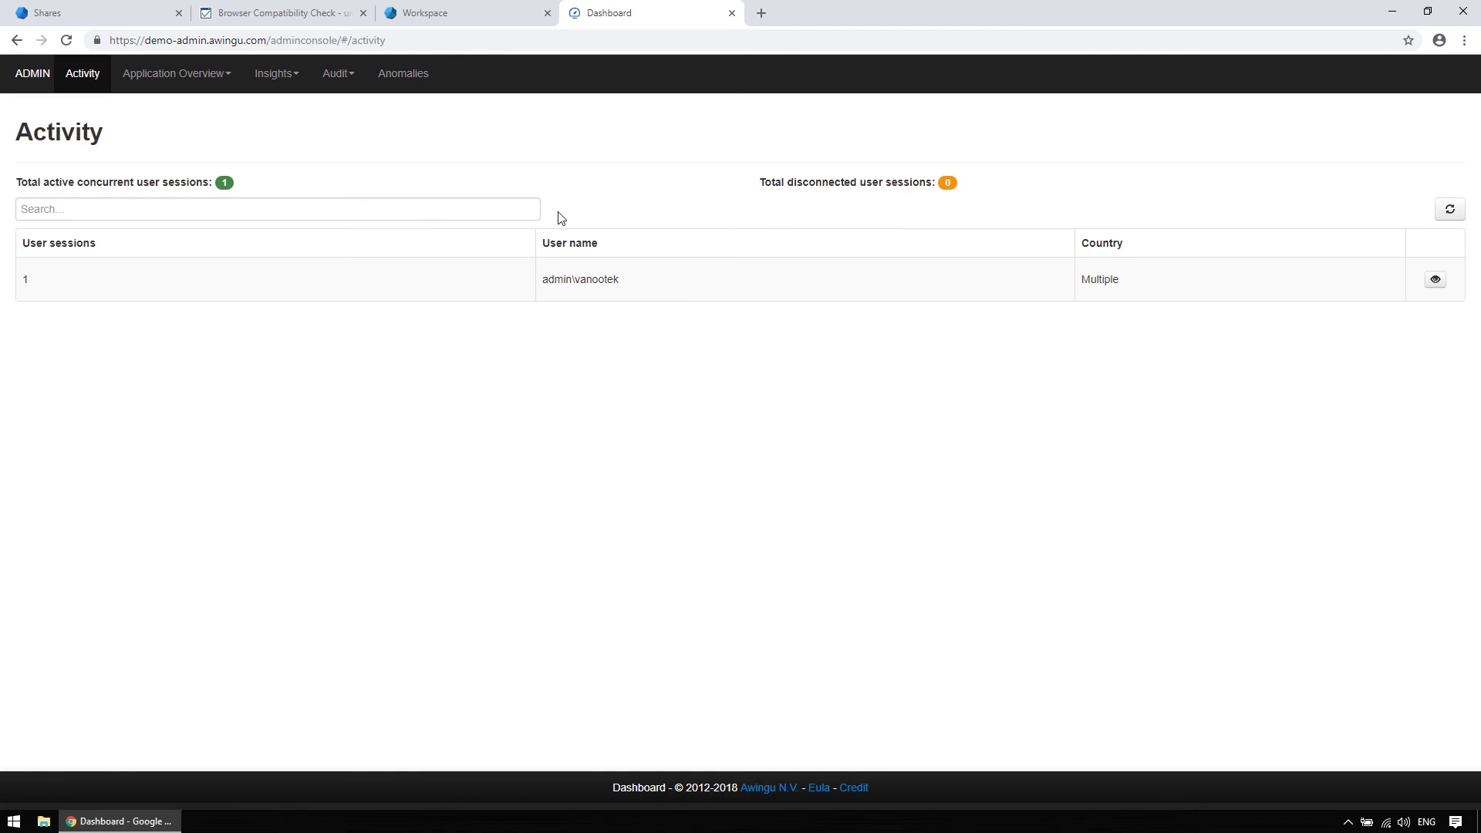
# Expand the user's app sessions to reveal the Microsoft Excel 2016 and AS400 Terminal sessions, then open Application Overview
pyautogui.click(1433, 280)
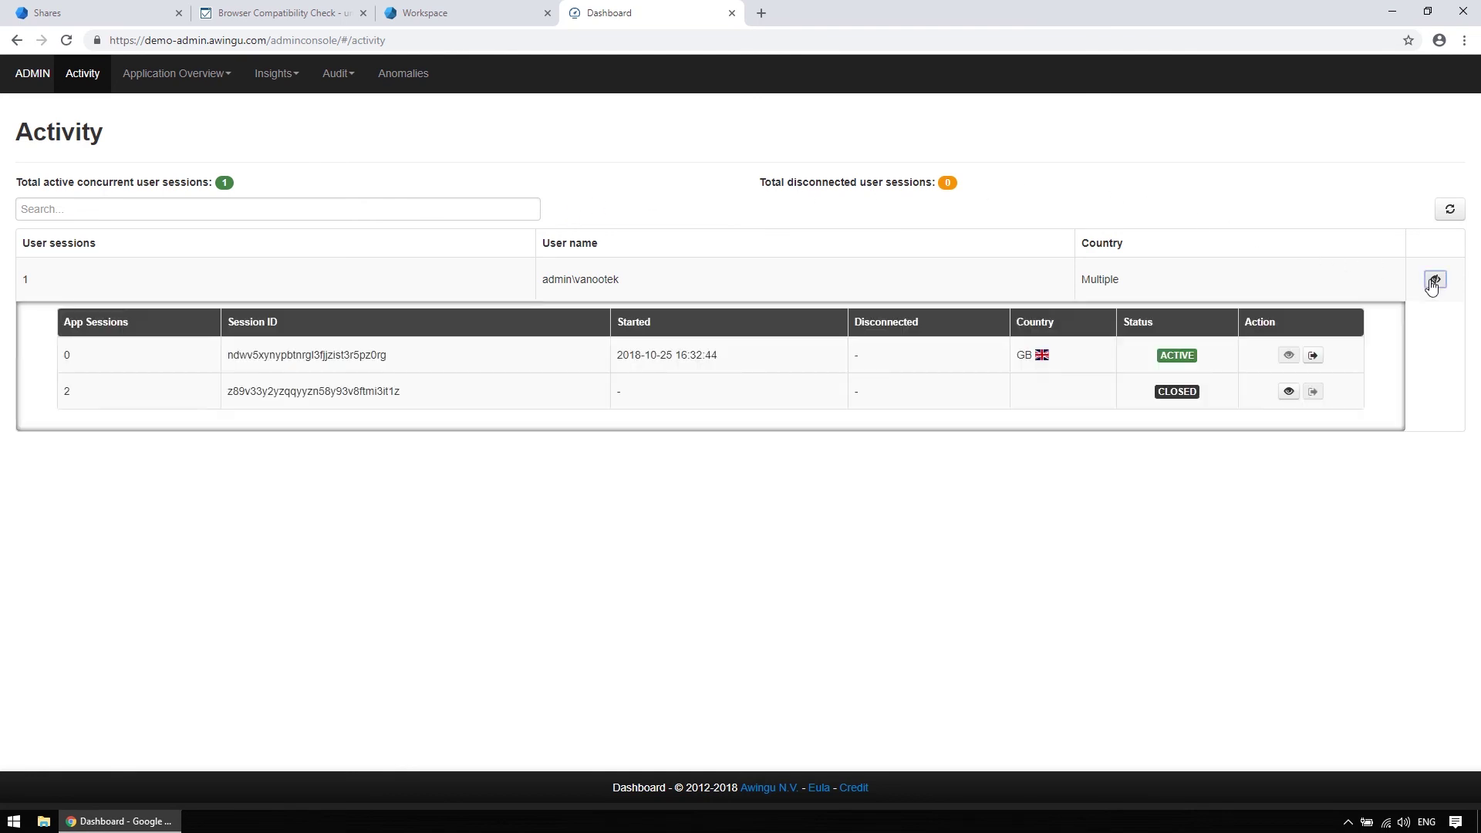
pyautogui.click(1288, 392)
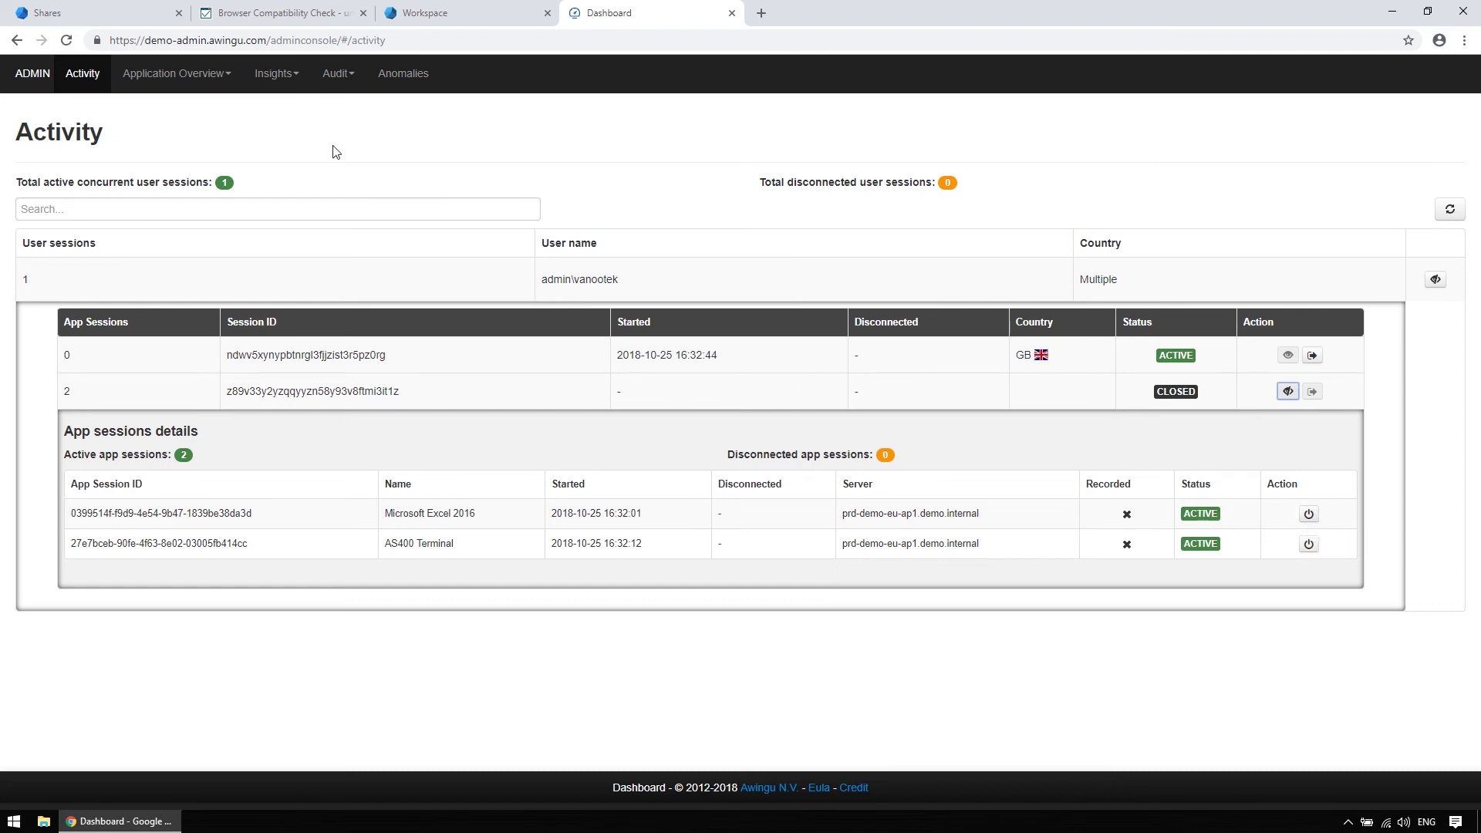
pyautogui.click(185, 72)
# Show the Application Servers list, then switch to the Applications list
pyautogui.click(185, 106)
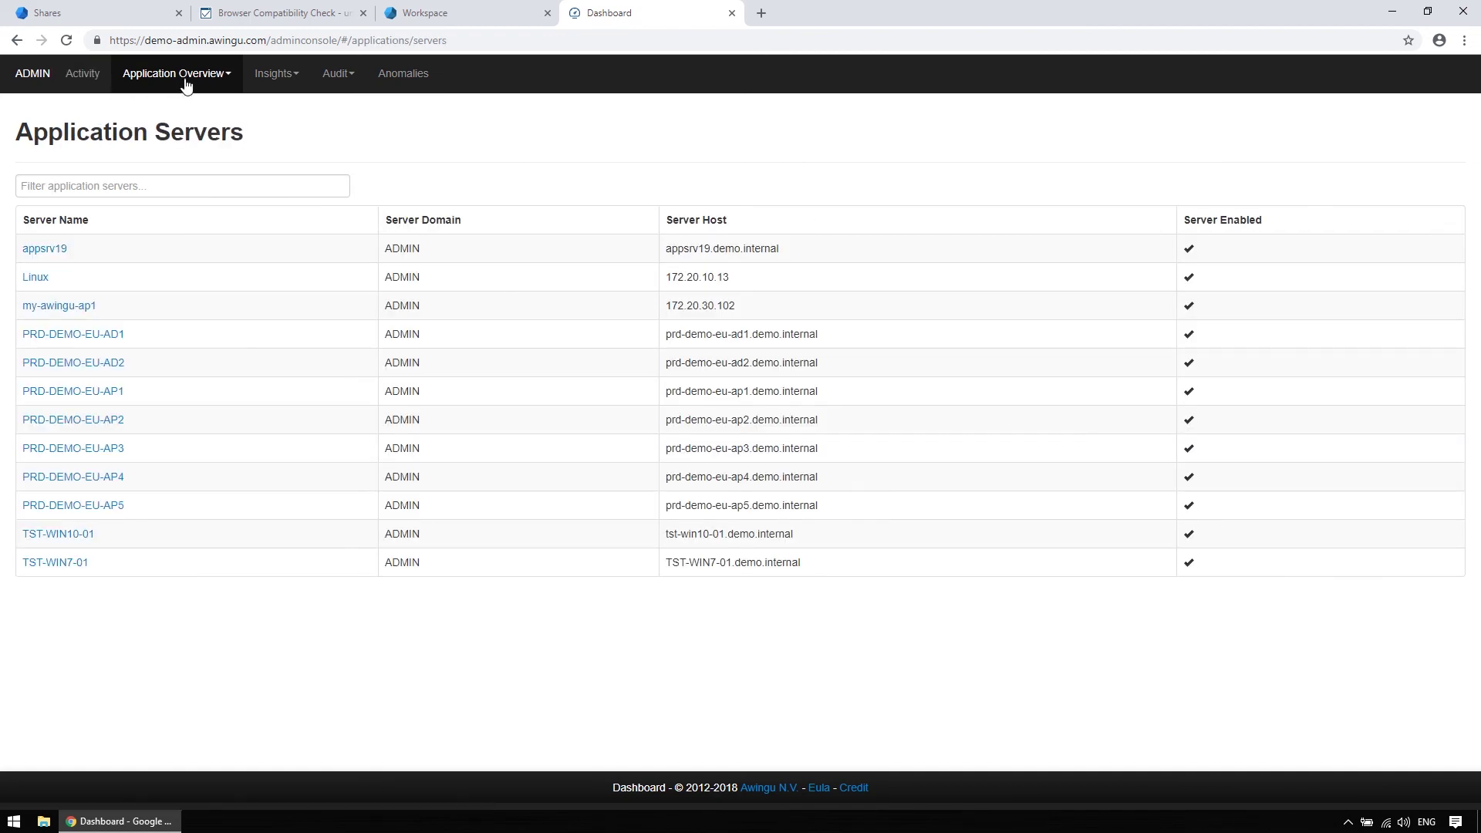
pyautogui.click(185, 81)
pyautogui.click(184, 127)
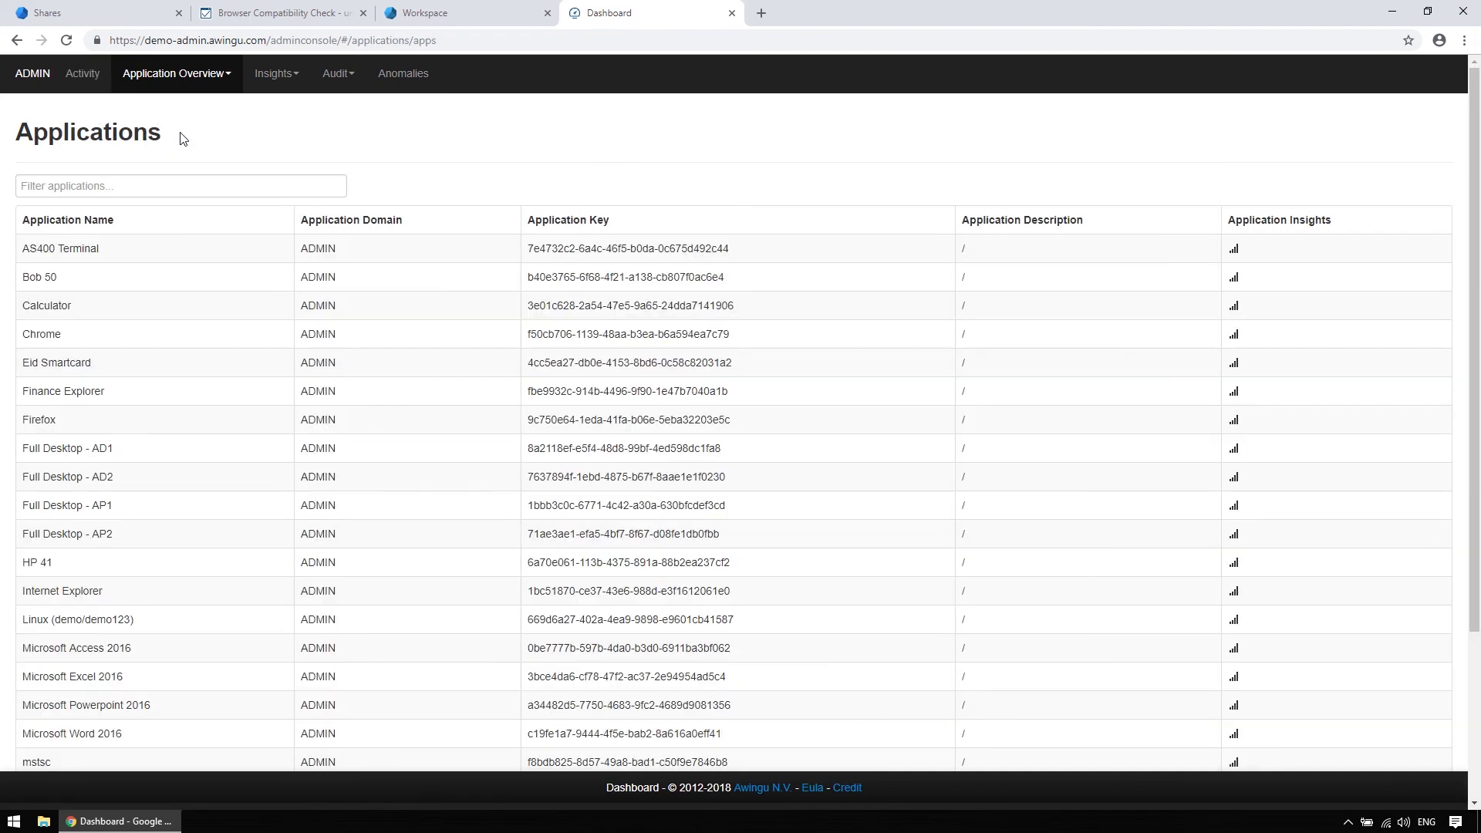
# View the Application Usage insight, then last month's OS and Browser report
pyautogui.click(276, 74)
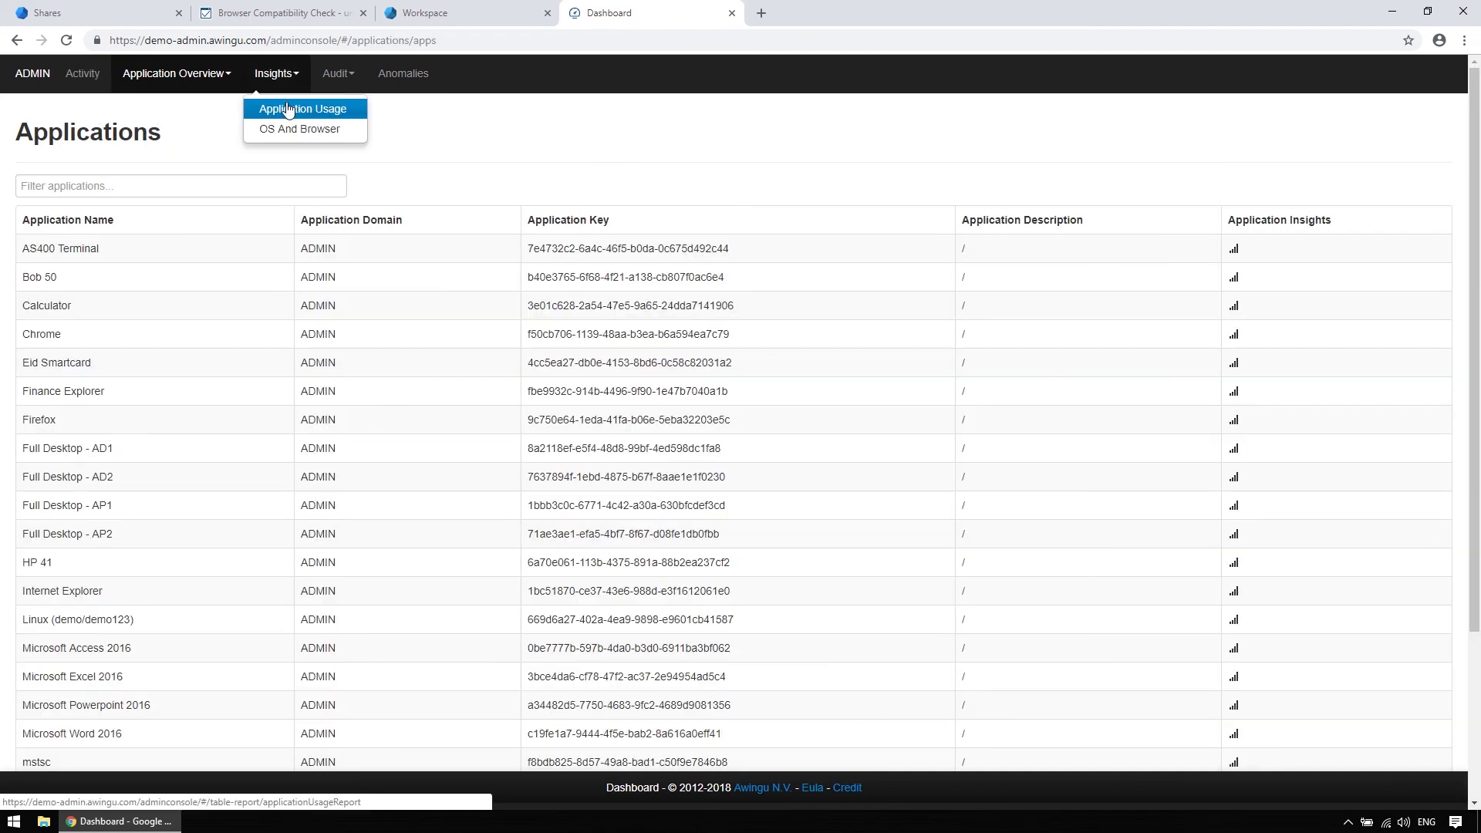
pyautogui.click(288, 108)
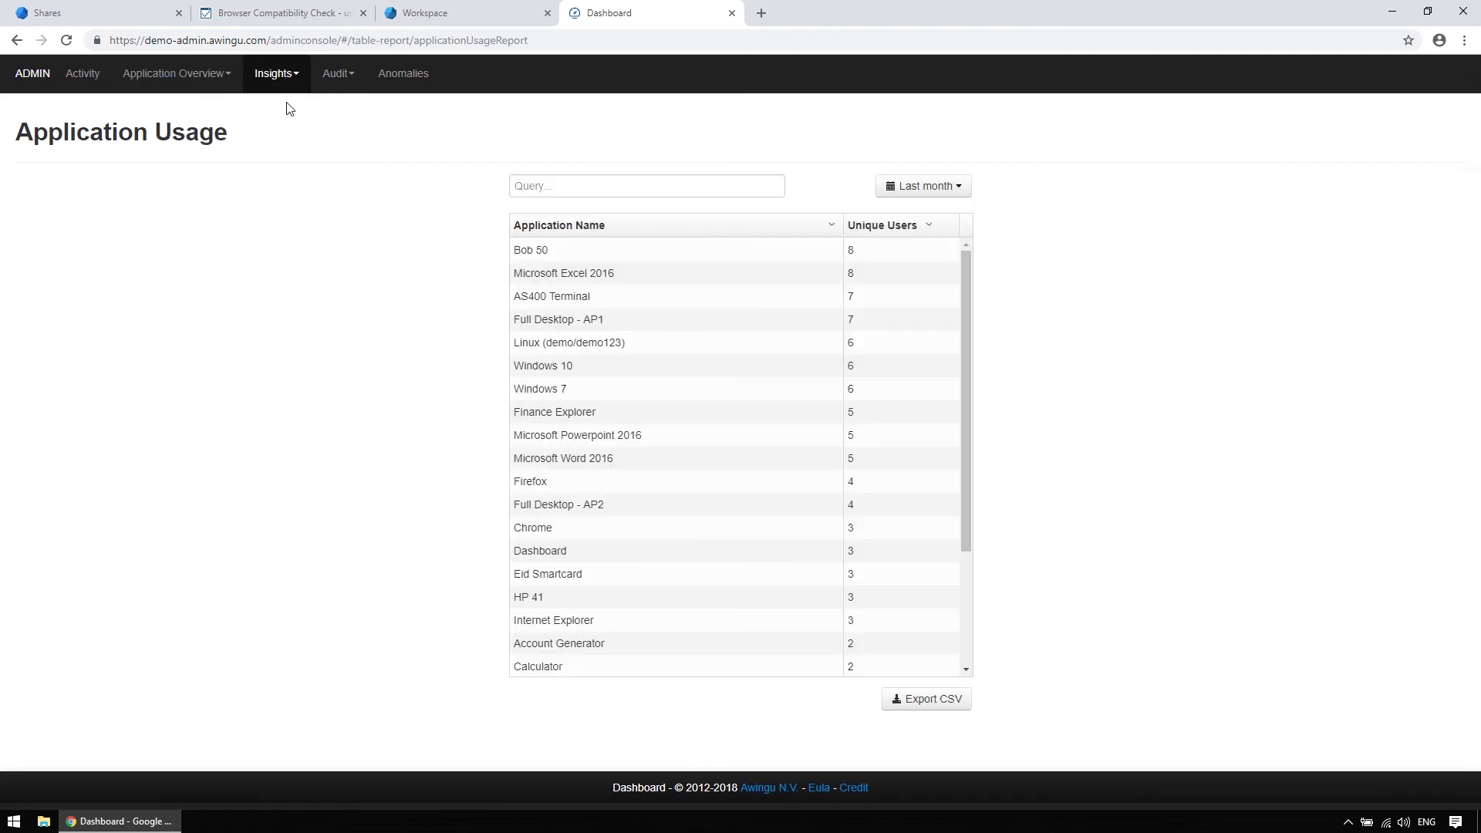
pyautogui.click(287, 88)
pyautogui.click(290, 131)
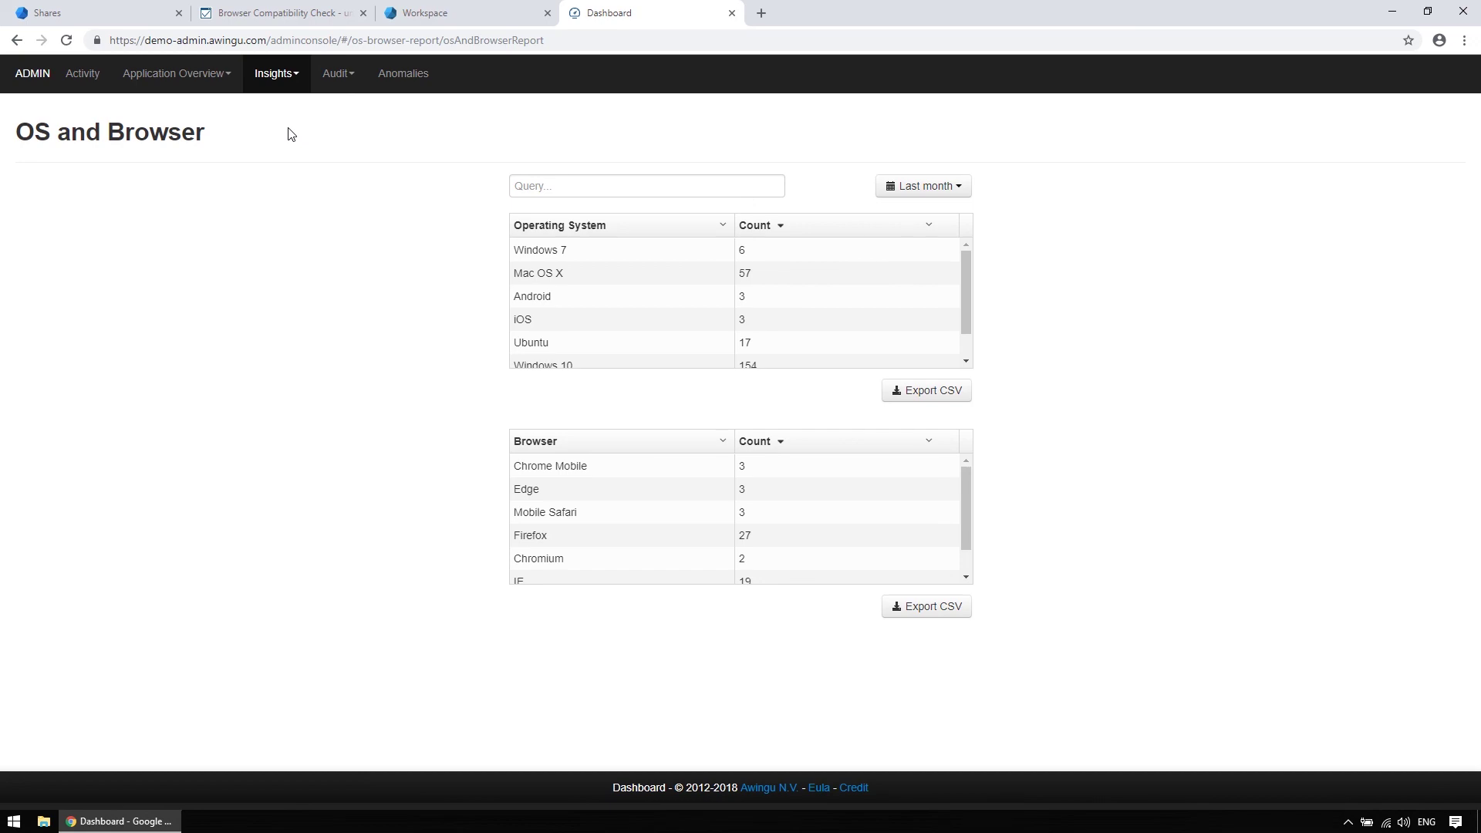
# Step through the User Sessions, Application Sessions and Shares audits, ending on the clever.pptx share events
pyautogui.click(336, 83)
pyautogui.click(424, 111)
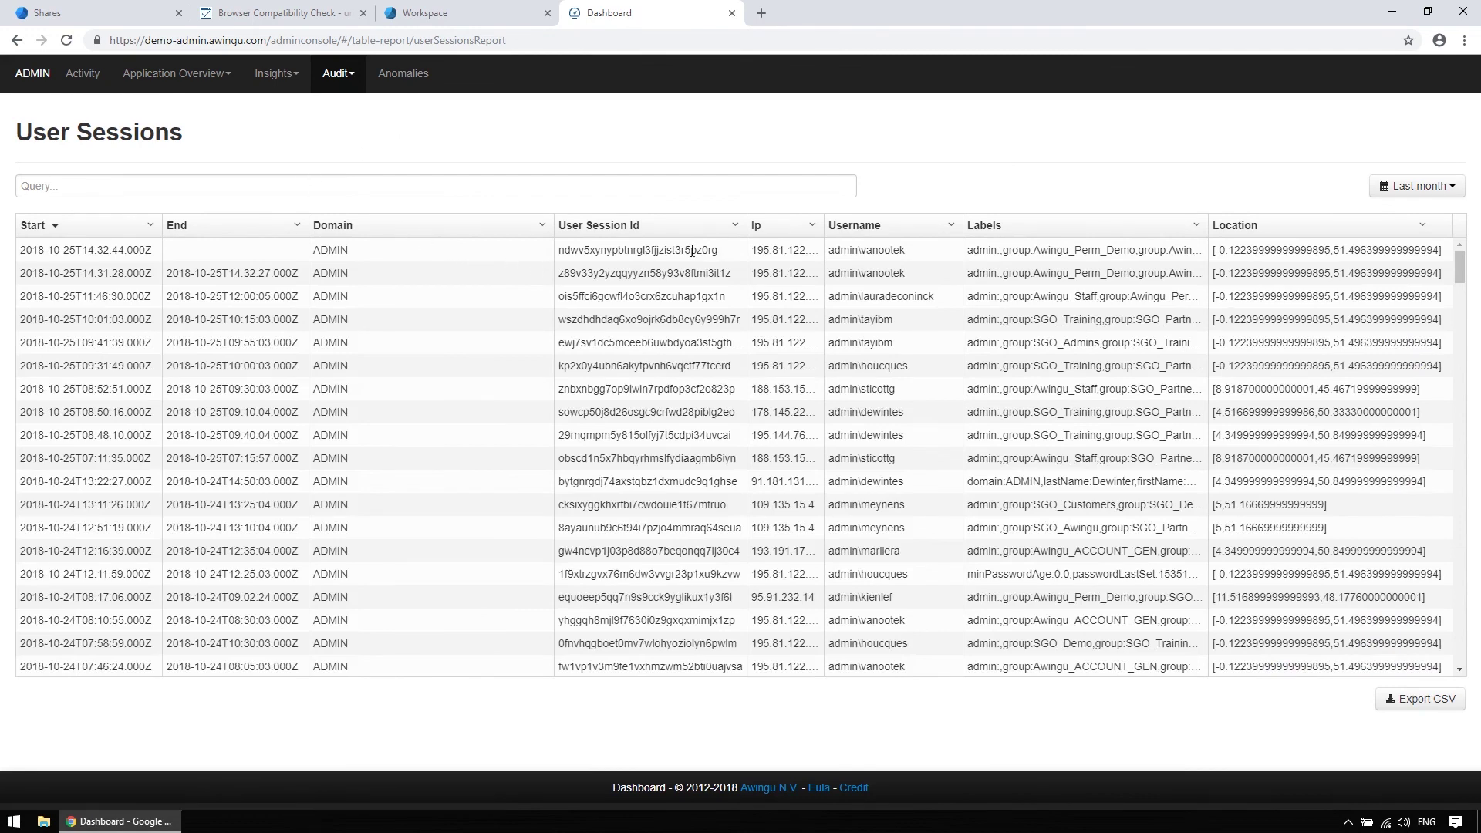
pyautogui.click(357, 73)
pyautogui.click(378, 146)
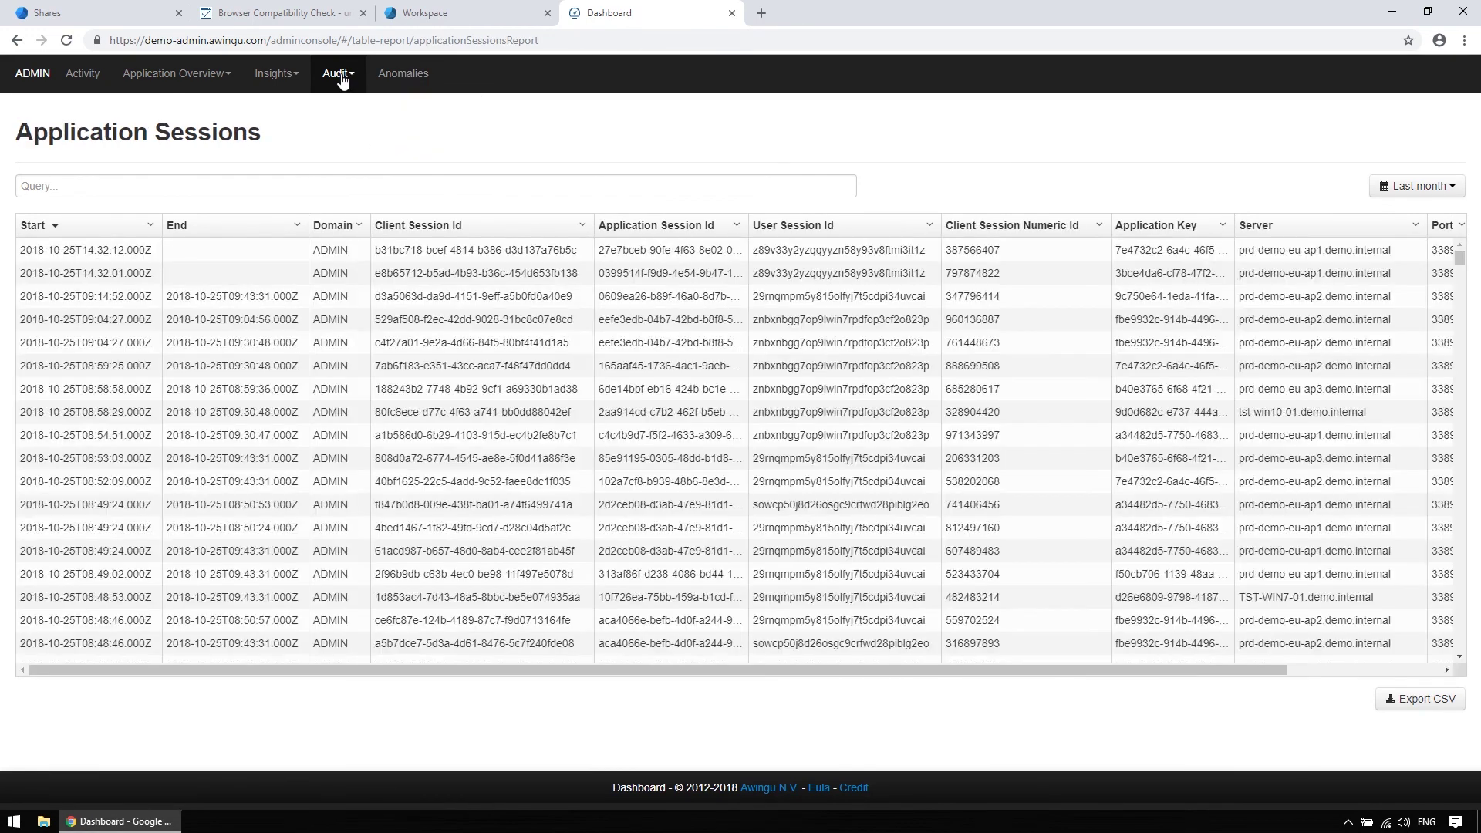
pyautogui.click(339, 77)
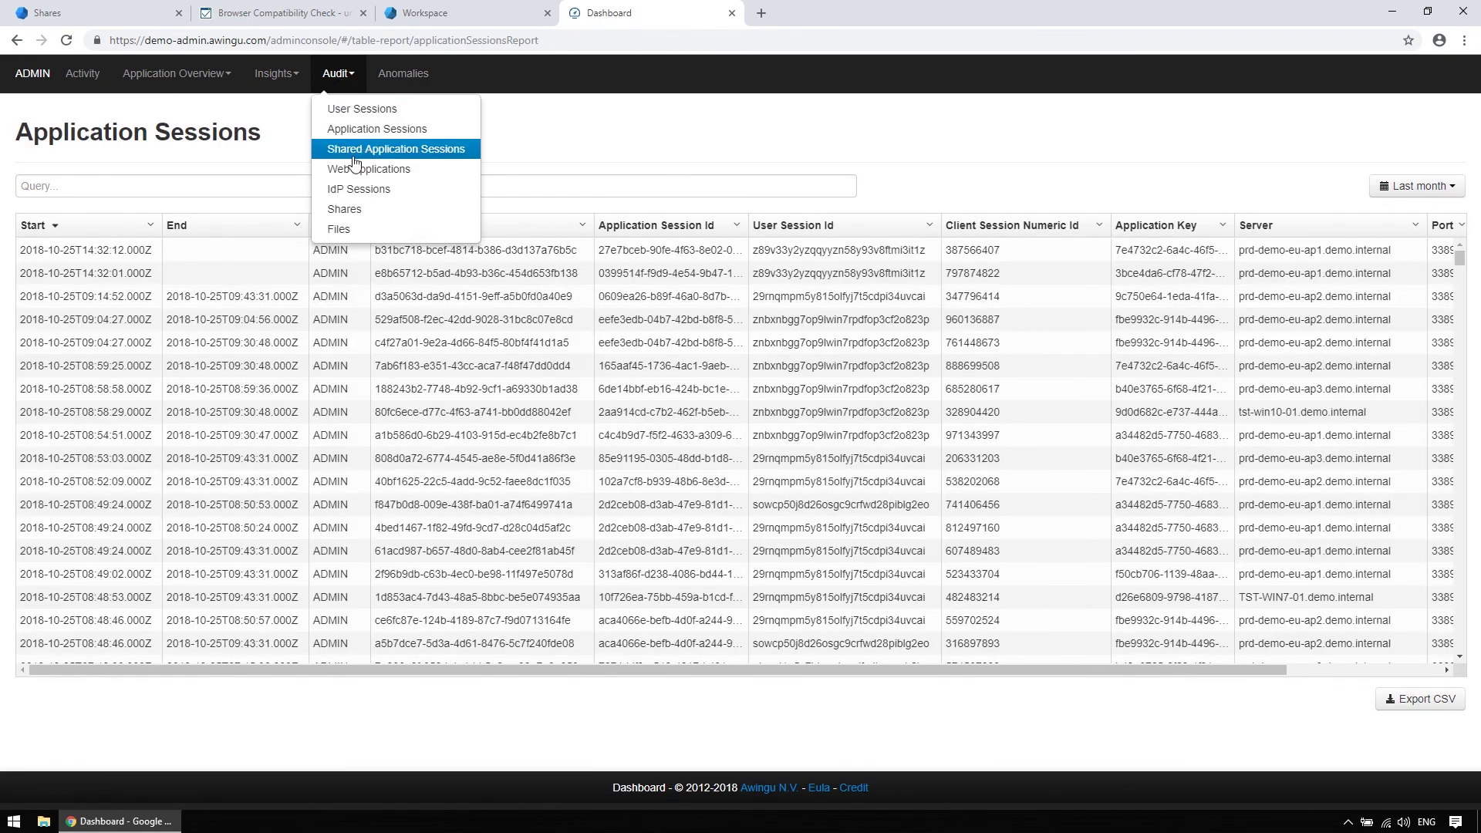
pyautogui.click(354, 208)
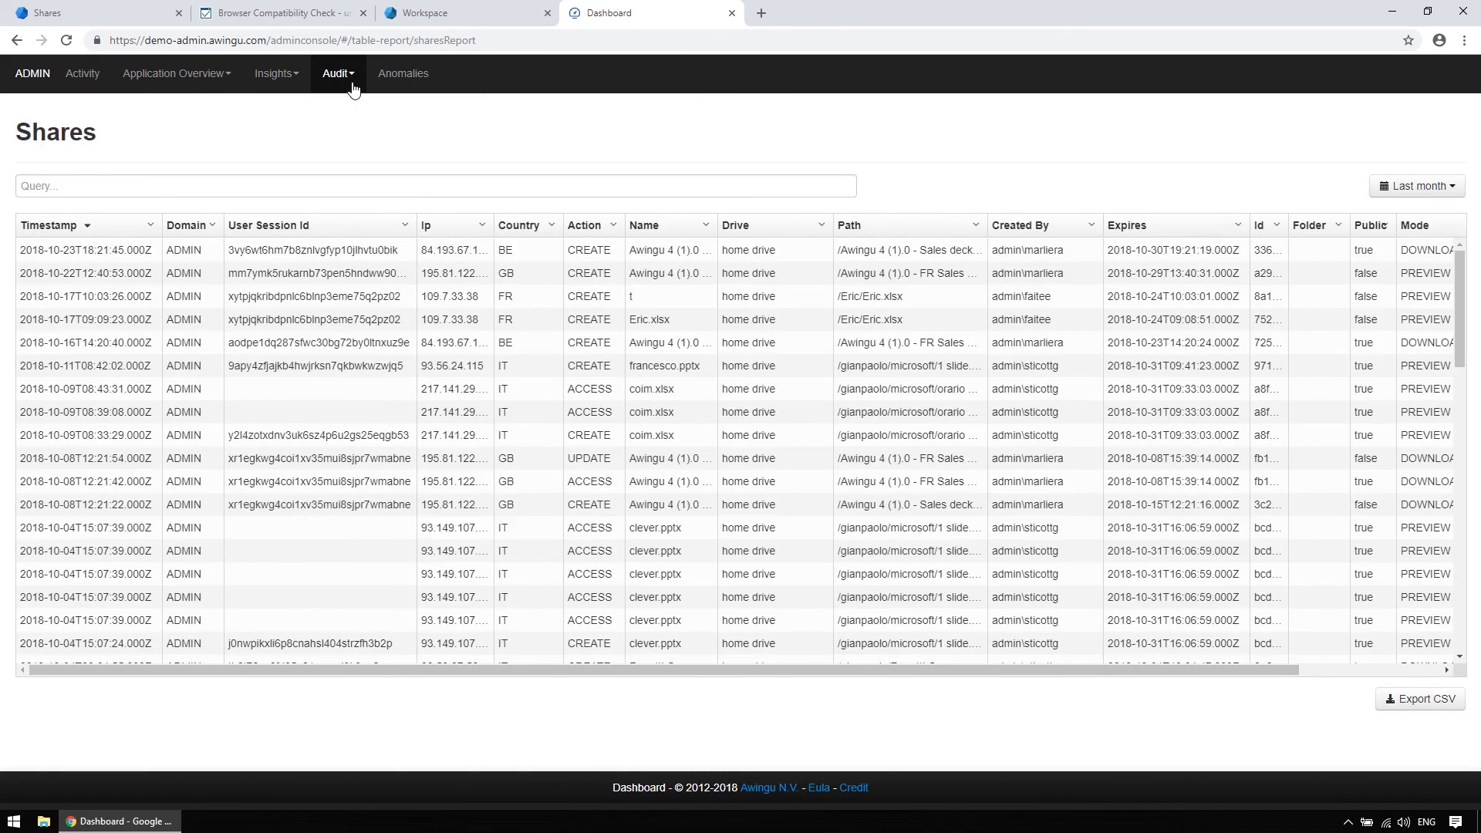
# Show last month's Anomalies report with NEW_BROWSER, TOO_MANY_FAILED and TRAVEL_SPEED login events
pyautogui.click(402, 86)
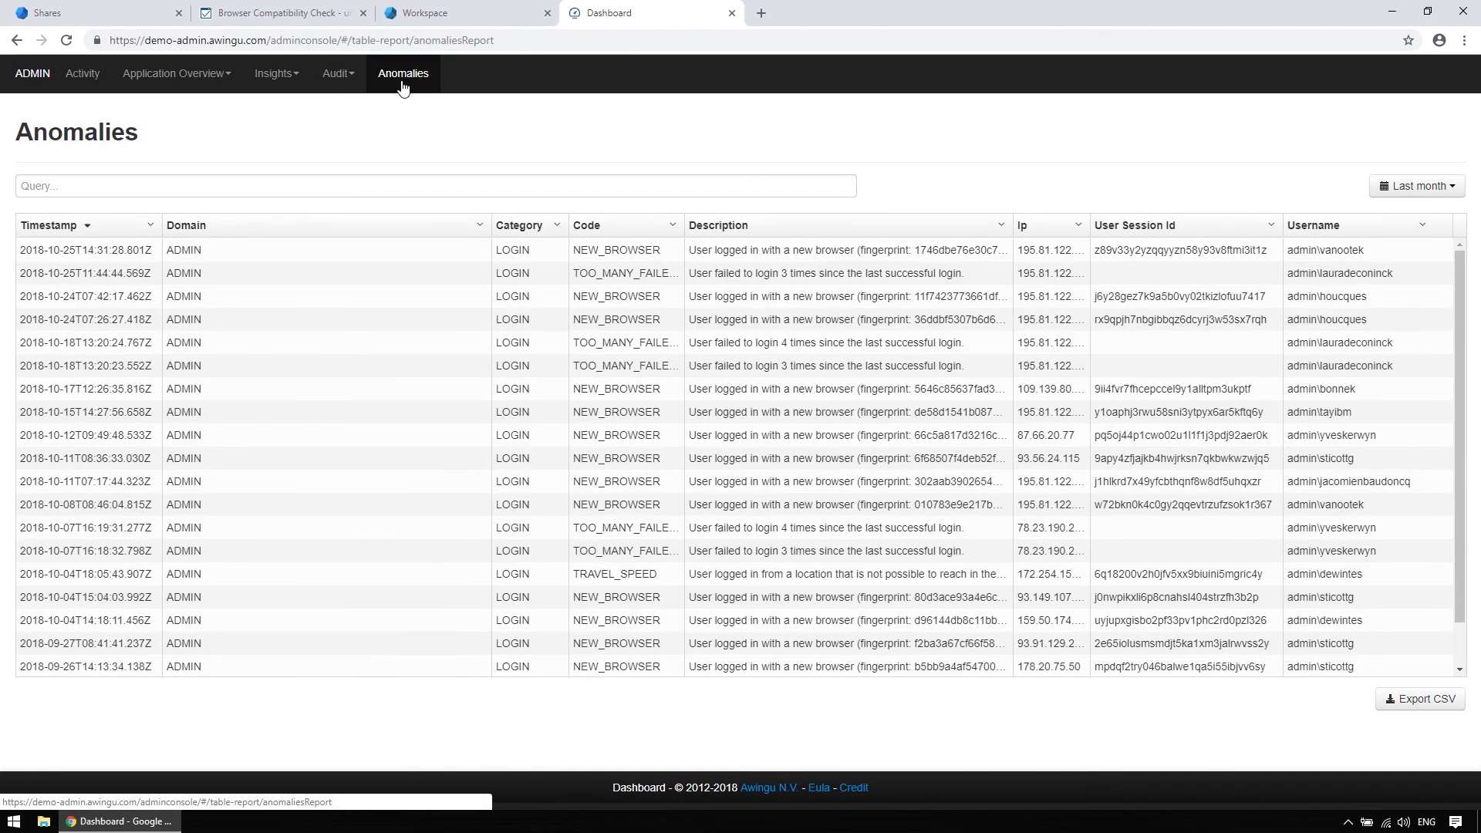